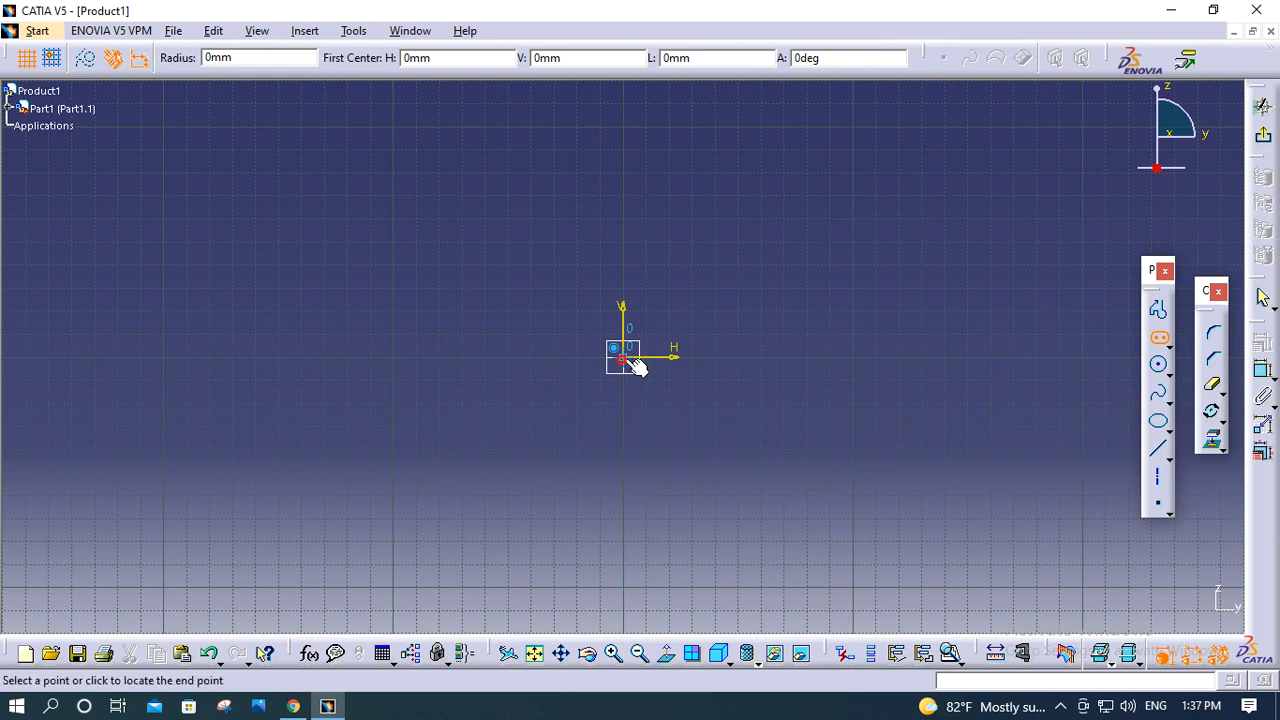
- Finish a horizontal elongated hole from the origin, about 31 mm in radius, and constrain its centre-to-centre distance to 100 mm
{"action": "left_click", "coordinate": [852, 357]}
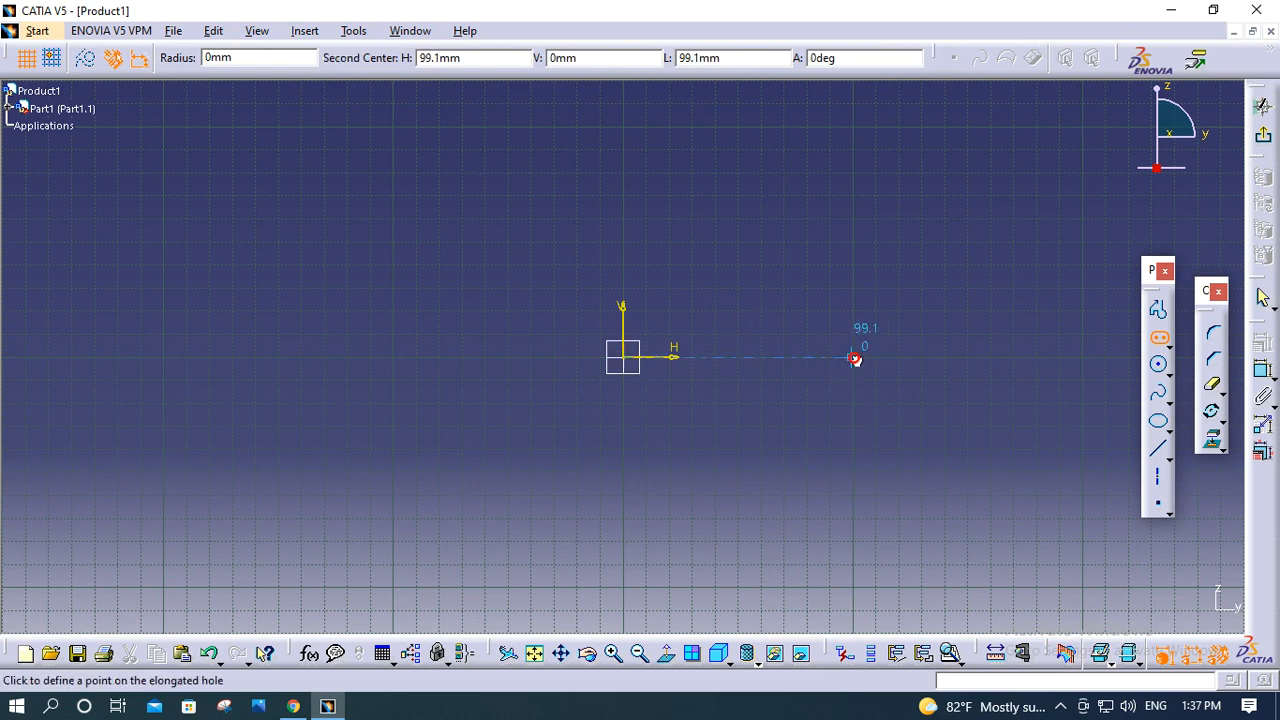
{"action": "left_click", "coordinate": [898, 414]}
{"action": "left_click", "coordinate": [1263, 369]}
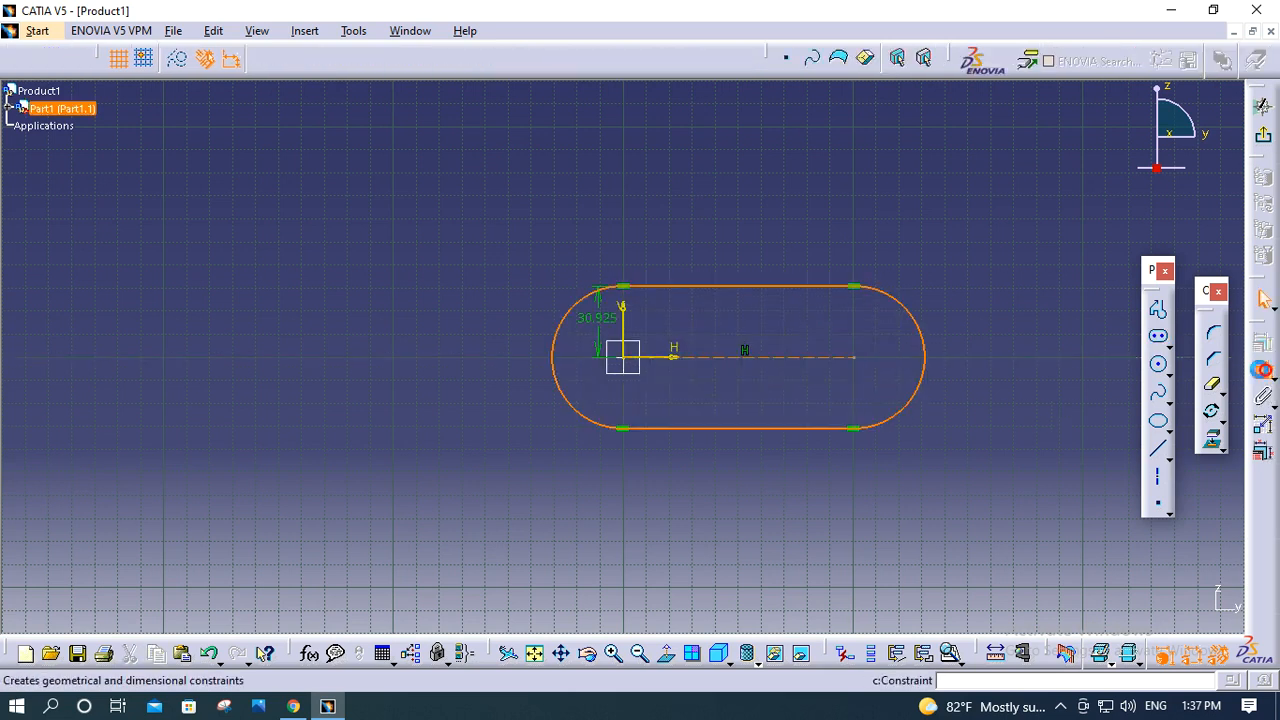
{"action": "left_click", "coordinate": [789, 357]}
{"action": "left_click", "coordinate": [781, 319]}
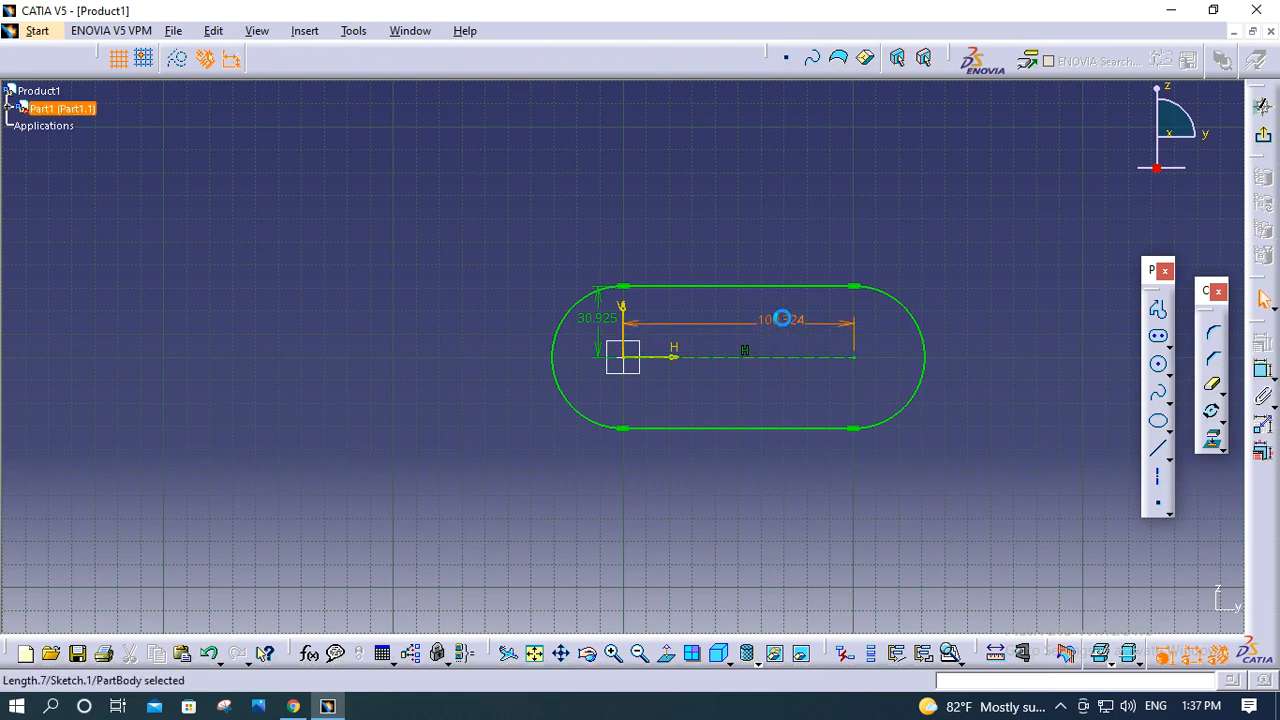
{"action": "double_click", "coordinate": [782, 320]}
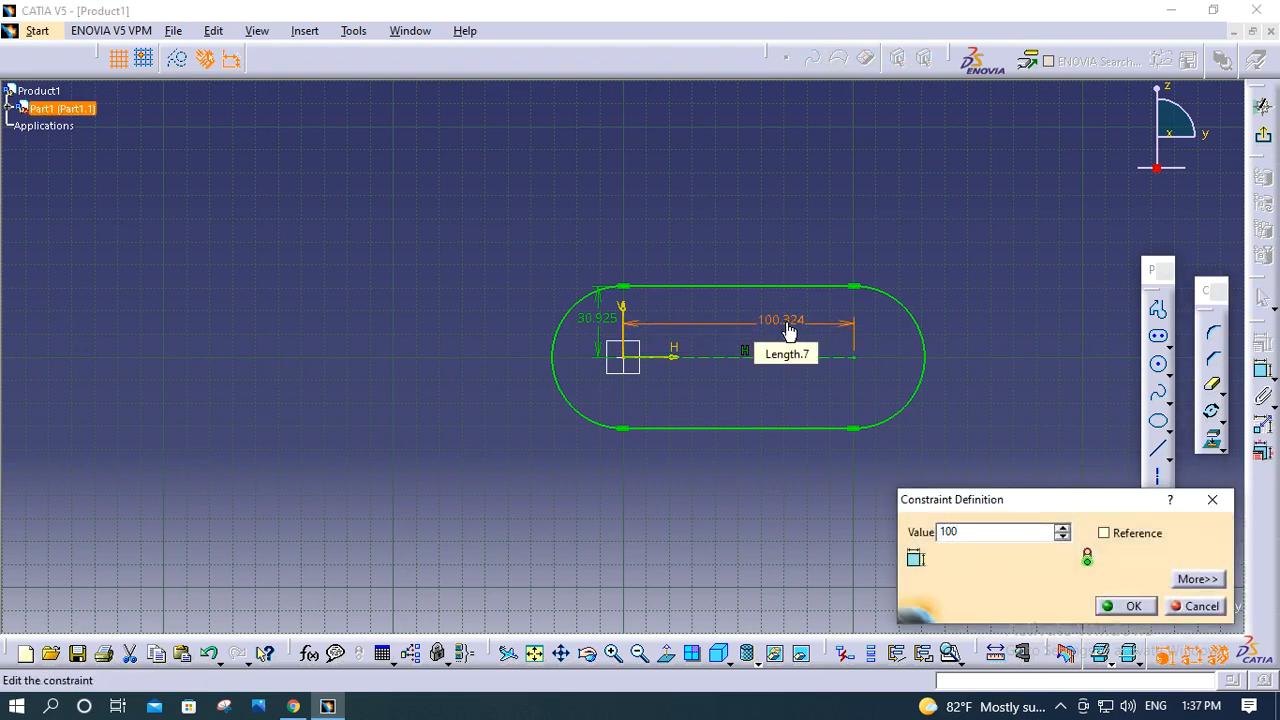
{"action": "key", "text": "Return"}
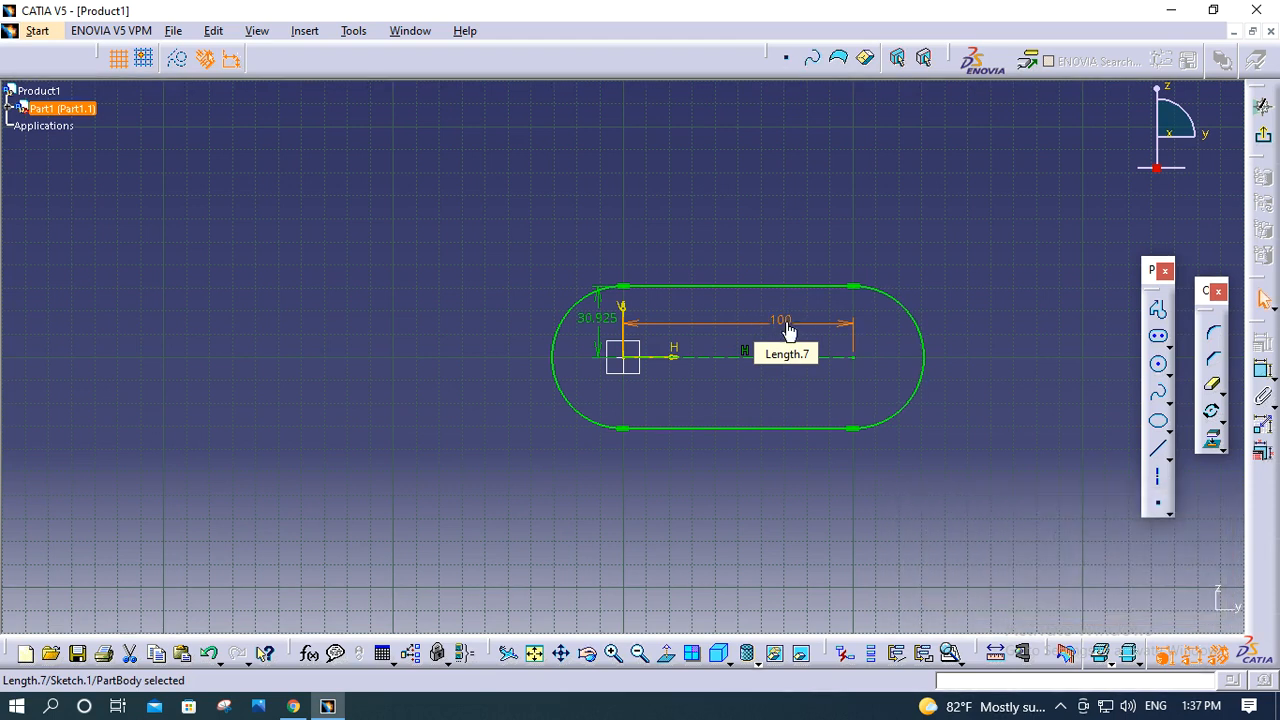
- Set the elongated profile's radius to 30 mm and exit the sketch
{"action": "double_click", "coordinate": [583, 323]}
{"action": "type", "text": "30"}
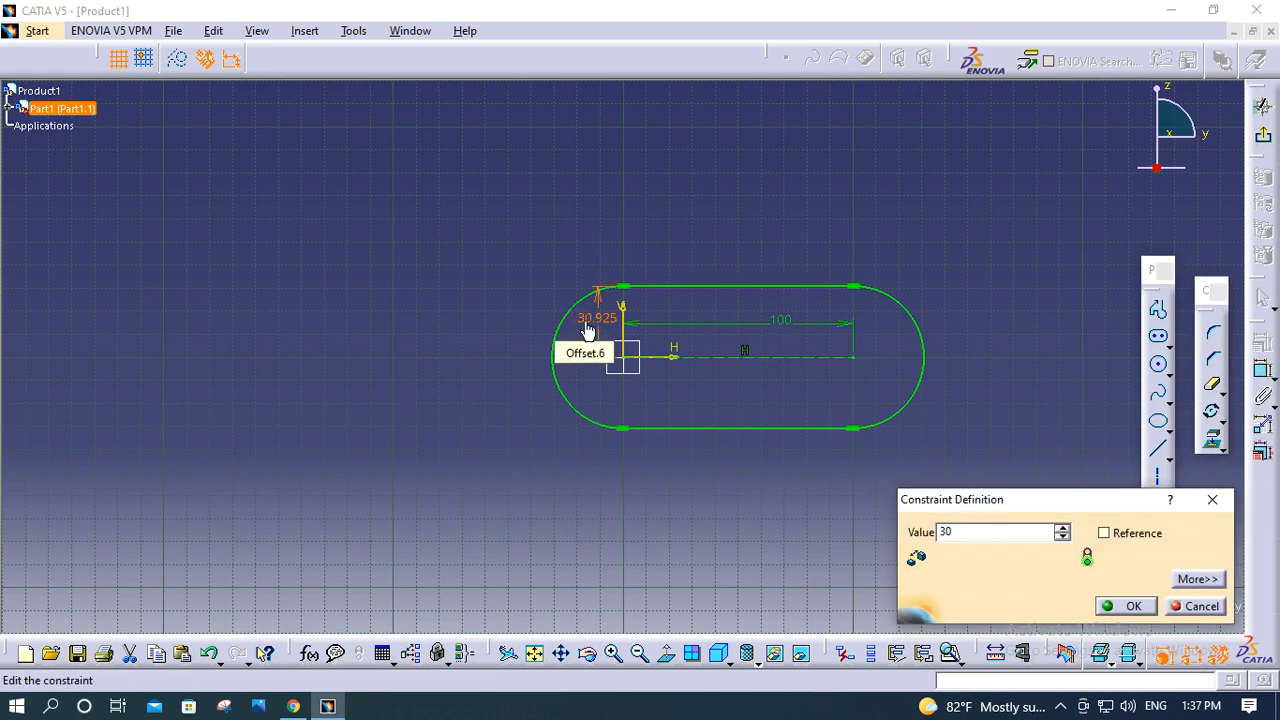
{"action": "key", "text": "Return"}
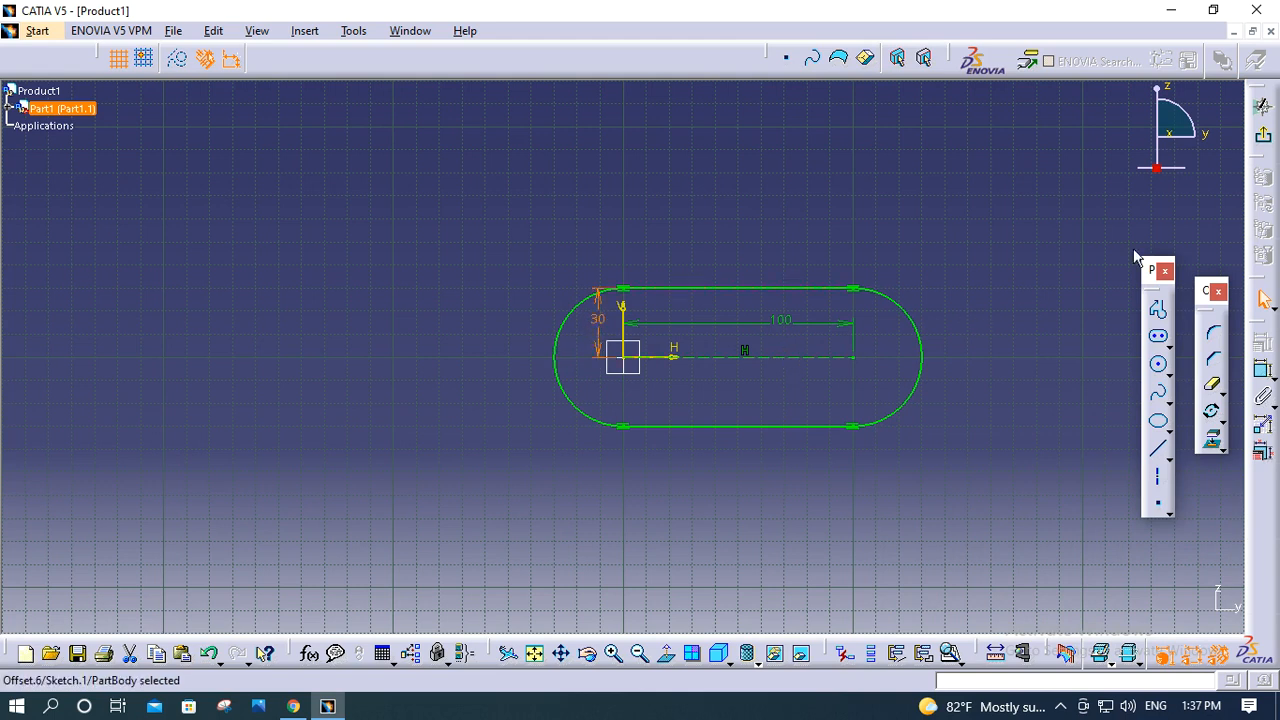
{"action": "left_click", "coordinate": [1263, 136]}
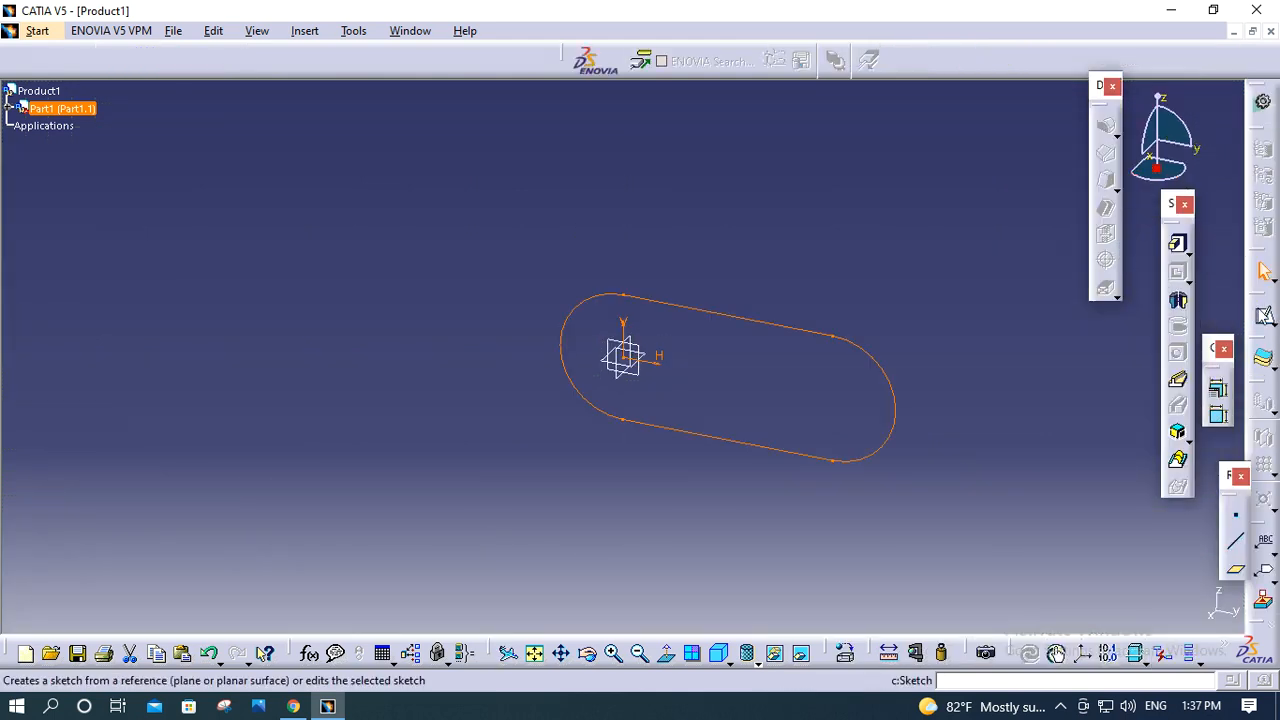
- Start a sketch on the zx plane and draw a circle about 19 mm in diameter on the vertical axis above the origin
{"action": "left_click", "coordinate": [628, 386]}
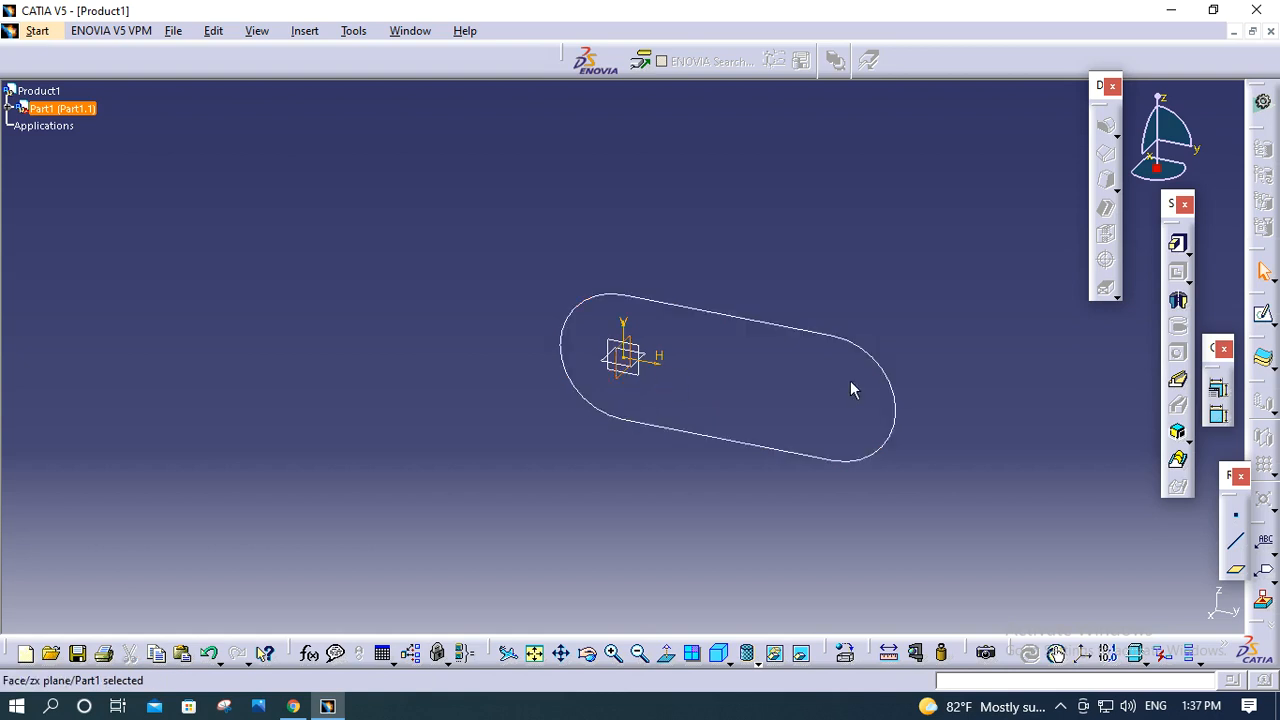
{"action": "left_click", "coordinate": [1262, 320]}
{"action": "left_click", "coordinate": [1158, 366]}
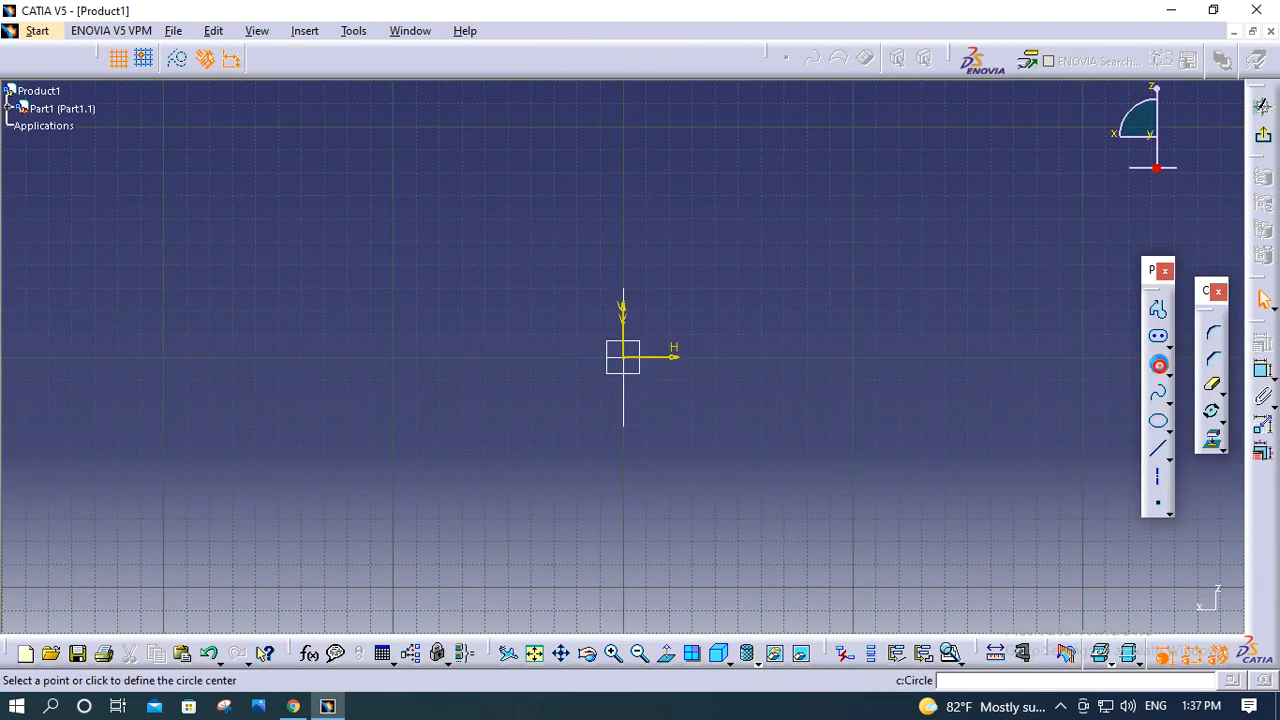
{"action": "left_click", "coordinate": [624, 259]}
{"action": "left_click", "coordinate": [645, 262]}
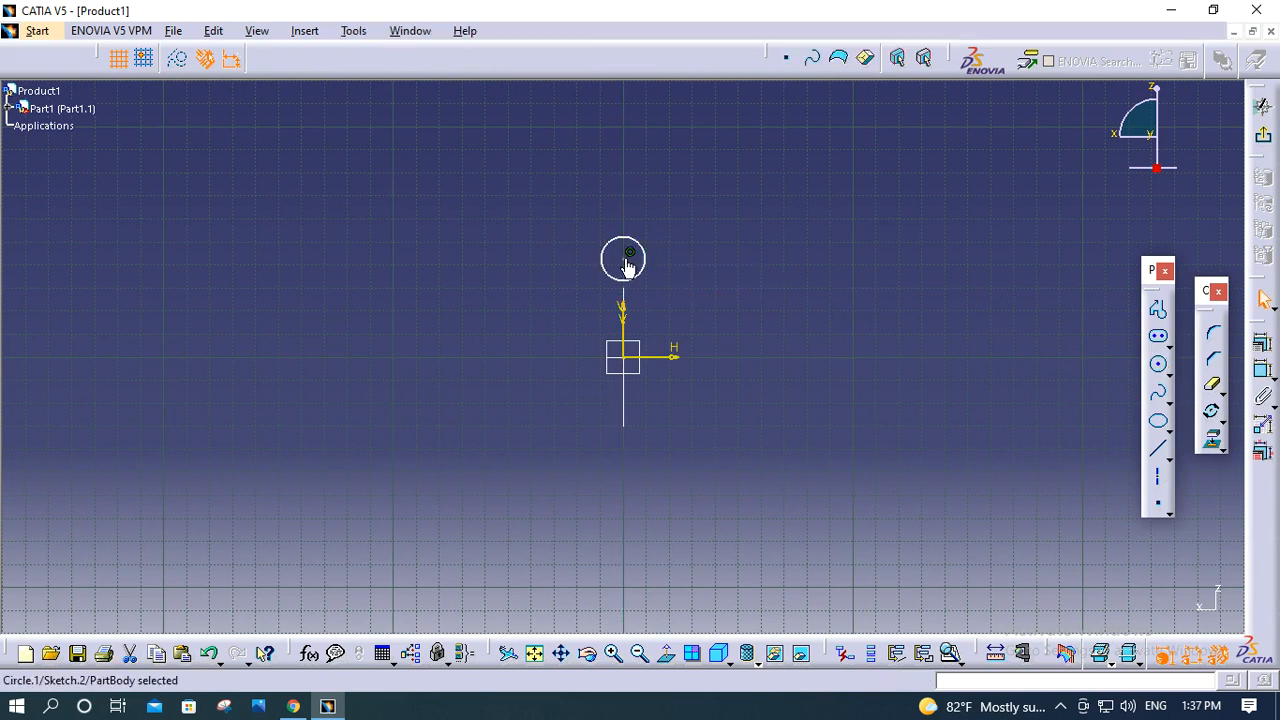
- Make the circle's centre coincident with the upper end of the vertical axis line using a Coincidence constraint
{"action": "mouse_move", "coordinate": [670, 333]}
{"action": "middle_mouse_down"}
{"action": "mouse_move", "coordinate": [664, 247]}
{"action": "mouse_move", "coordinate": [668, 467]}
{"action": "middle_mouse_up"}
{"action": "left_click", "coordinate": [629, 451]}
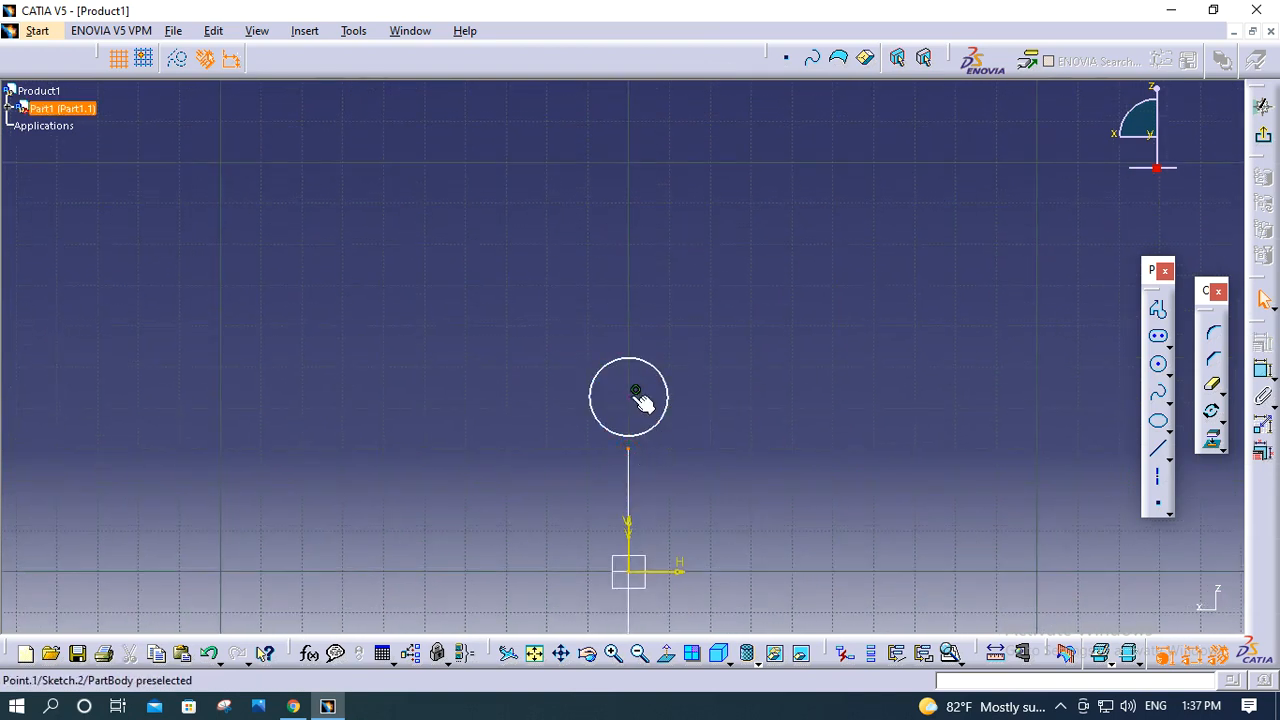
{"action": "left_click", "coordinate": [636, 392], "text": "ctrl"}
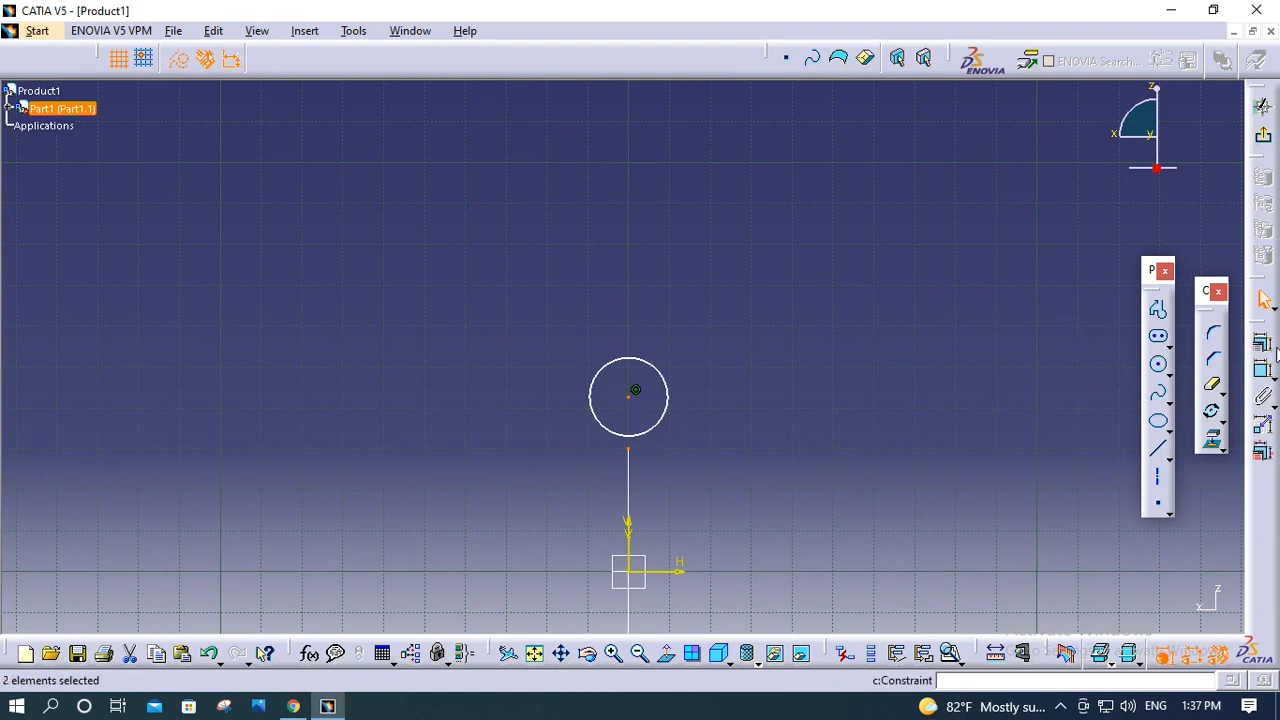
{"action": "left_click", "coordinate": [1263, 343]}
{"action": "left_click", "coordinate": [1145, 425]}
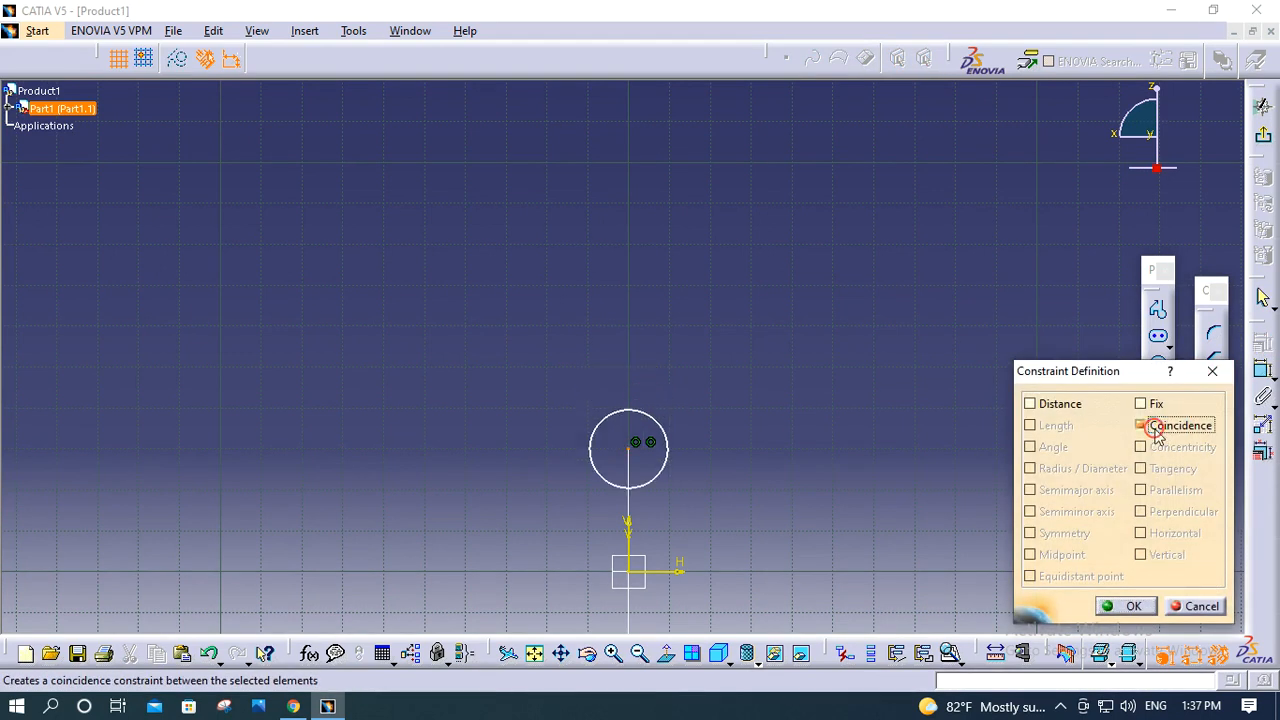
{"action": "left_click", "coordinate": [1138, 602]}
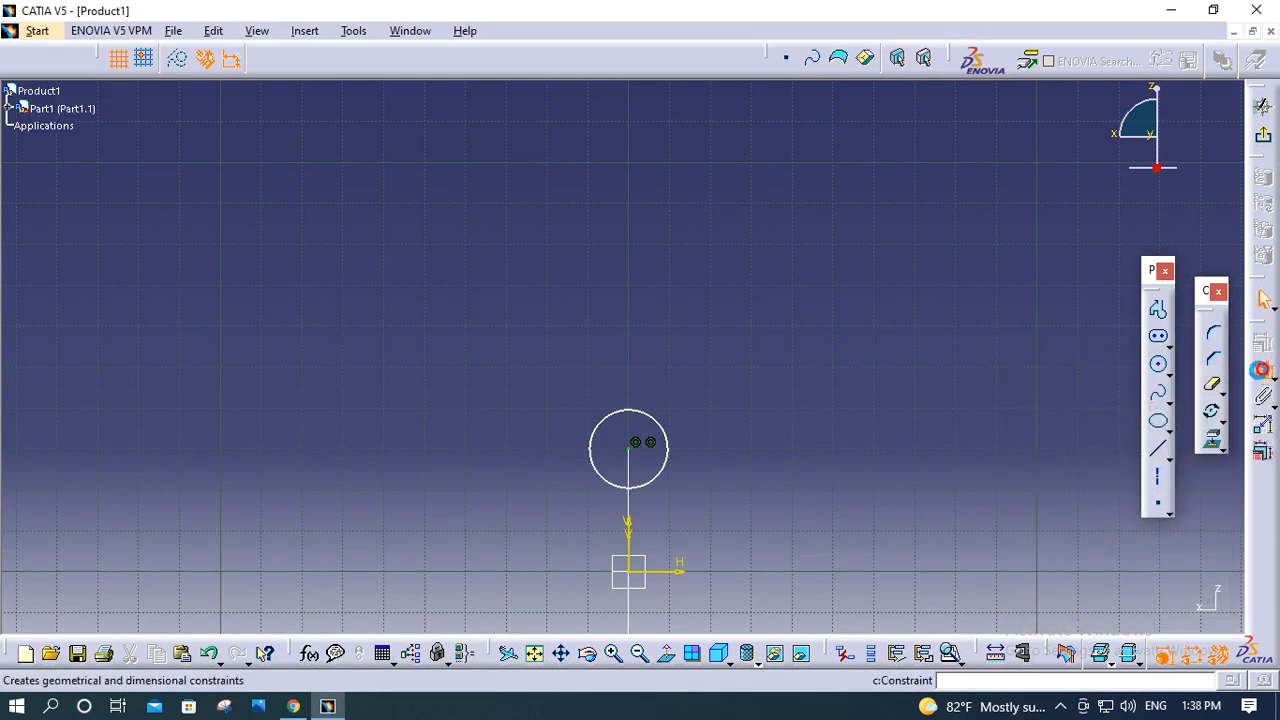
- Constrain the circle's diameter to 25 mm and exit the sketch
{"action": "left_click", "coordinate": [667, 463]}
{"action": "left_click", "coordinate": [733, 455]}
{"action": "double_click", "coordinate": [734, 449]}
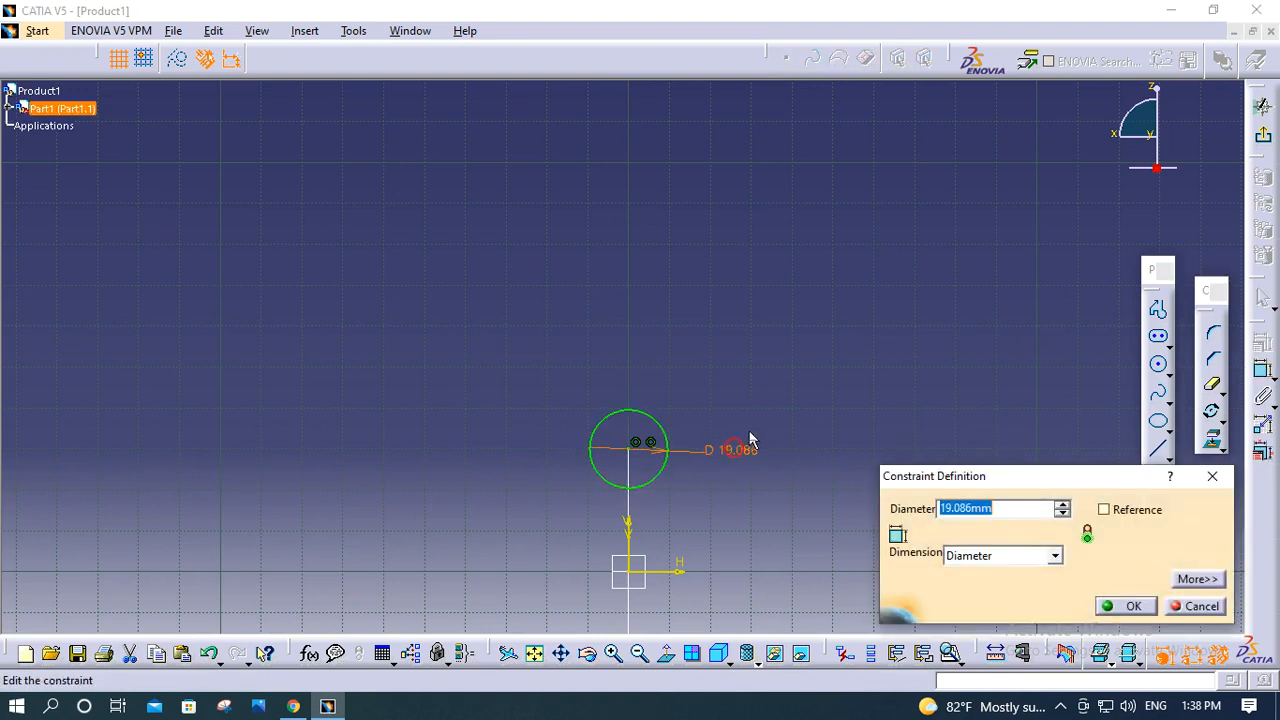
{"action": "type", "text": "25"}
{"action": "key", "text": "Return"}
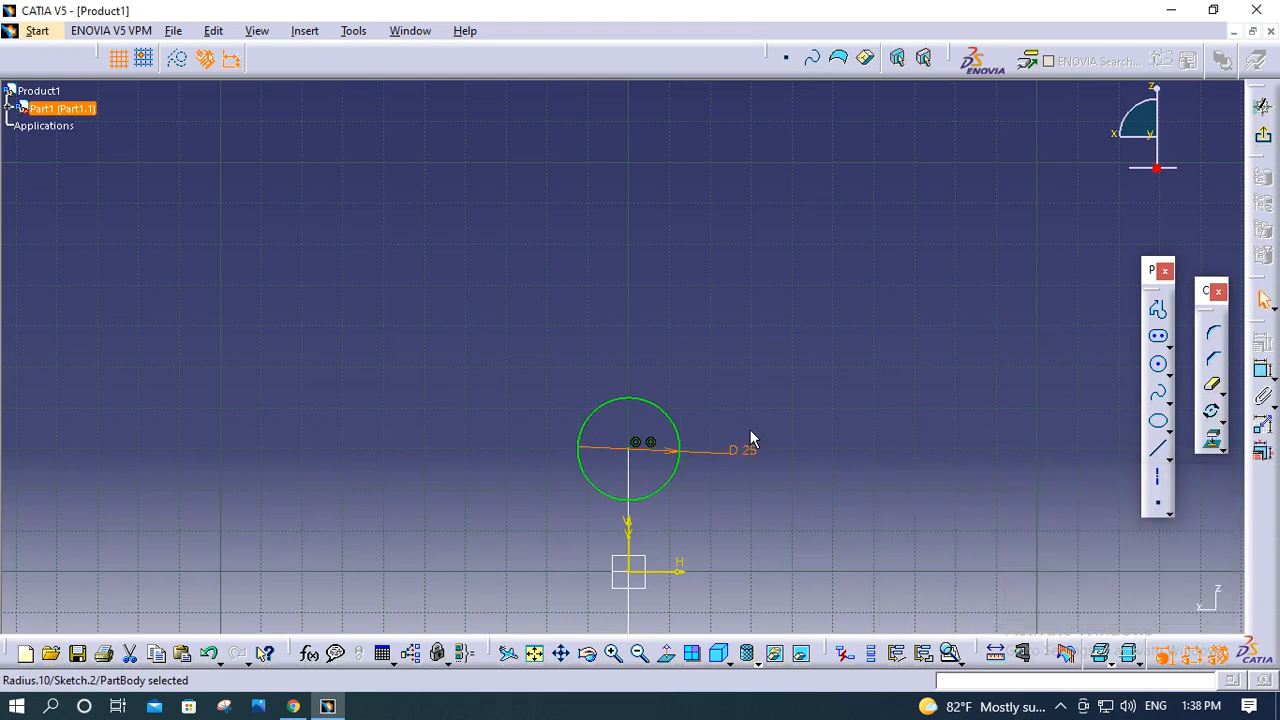
{"action": "left_click", "coordinate": [1262, 135]}
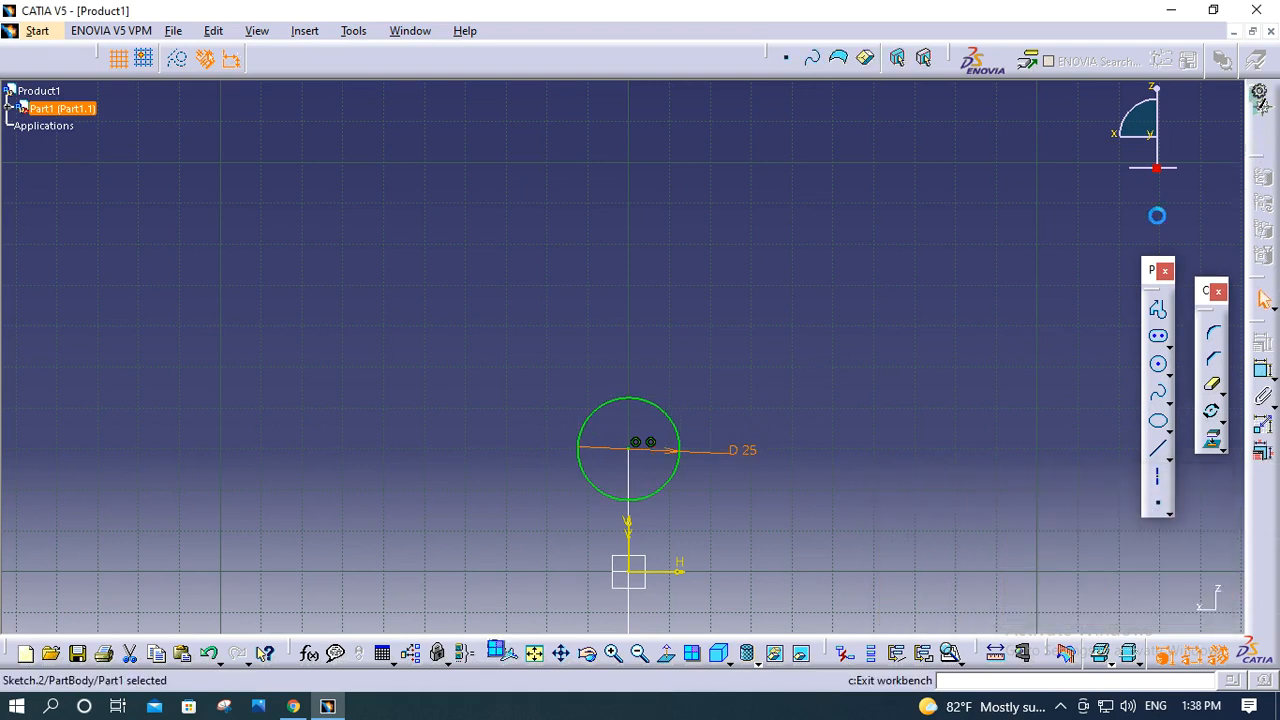
{"action": "left_click", "coordinate": [972, 390]}
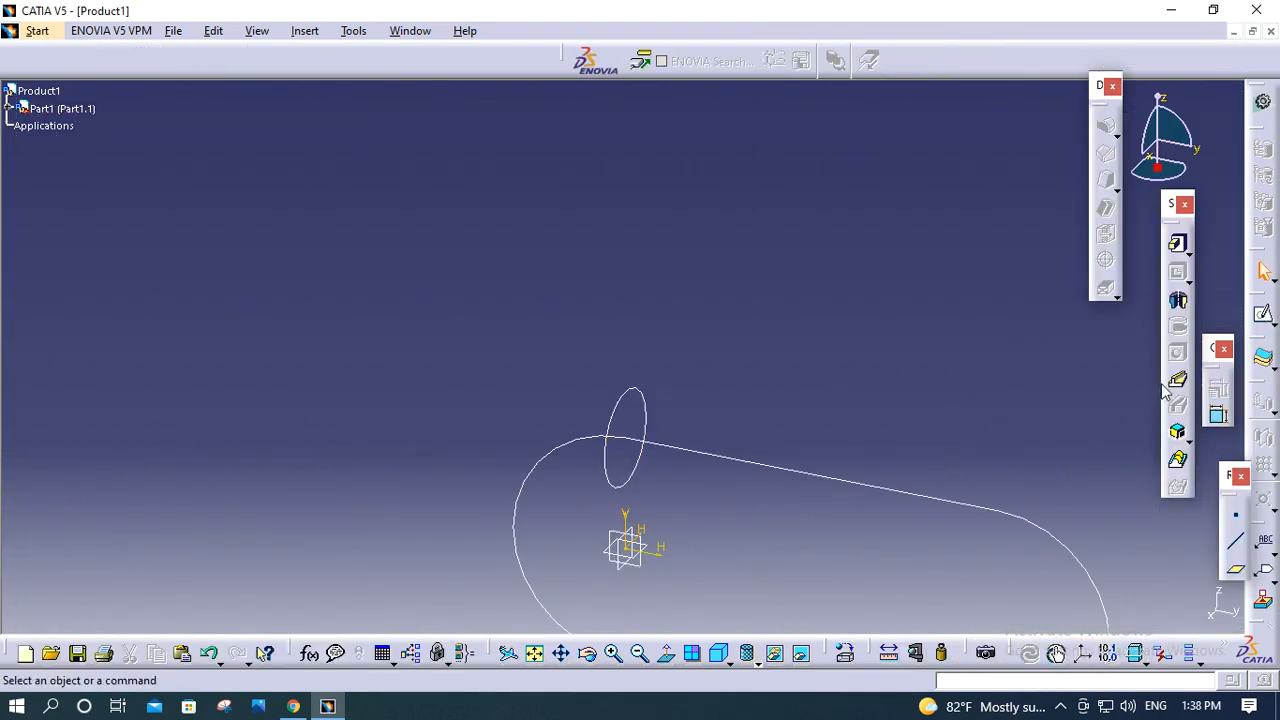
- Create a Rib that sweeps the circle along the elongated sketch as centre curve, keeping the Keep angle profile control
{"action": "left_click", "coordinate": [644, 402]}
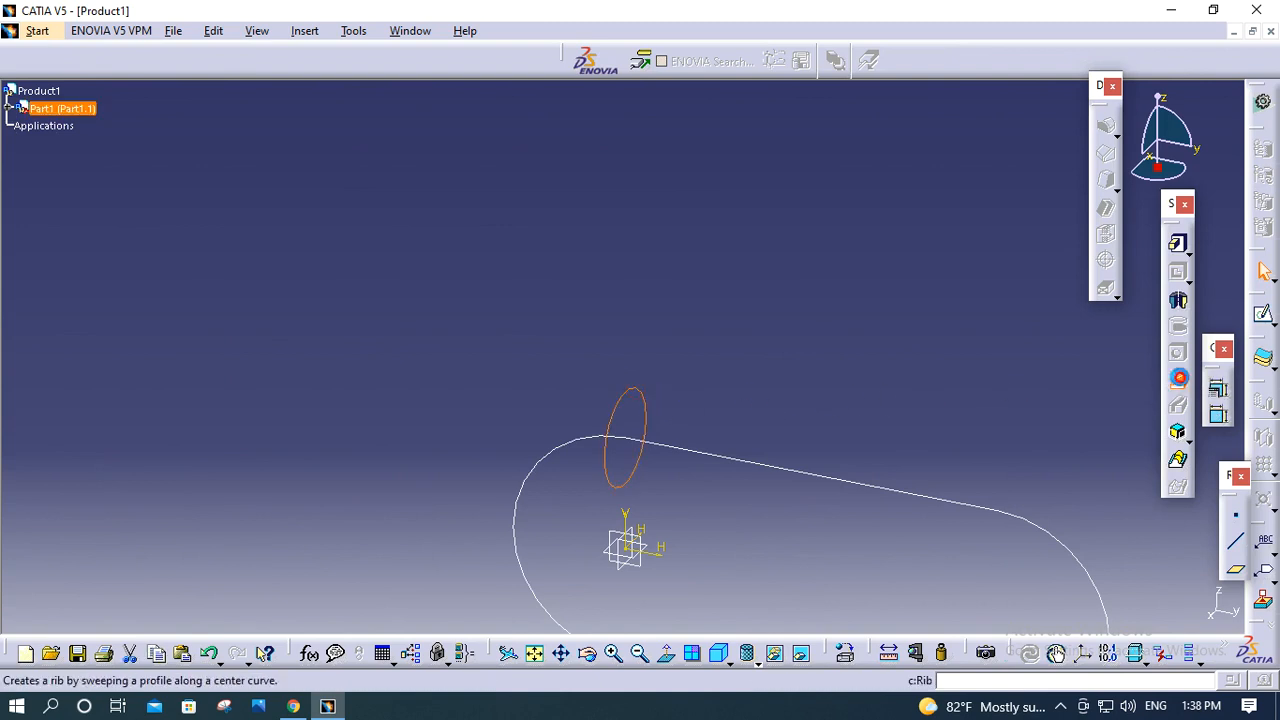
{"action": "left_click", "coordinate": [1178, 378]}
{"action": "left_click", "coordinate": [918, 498]}
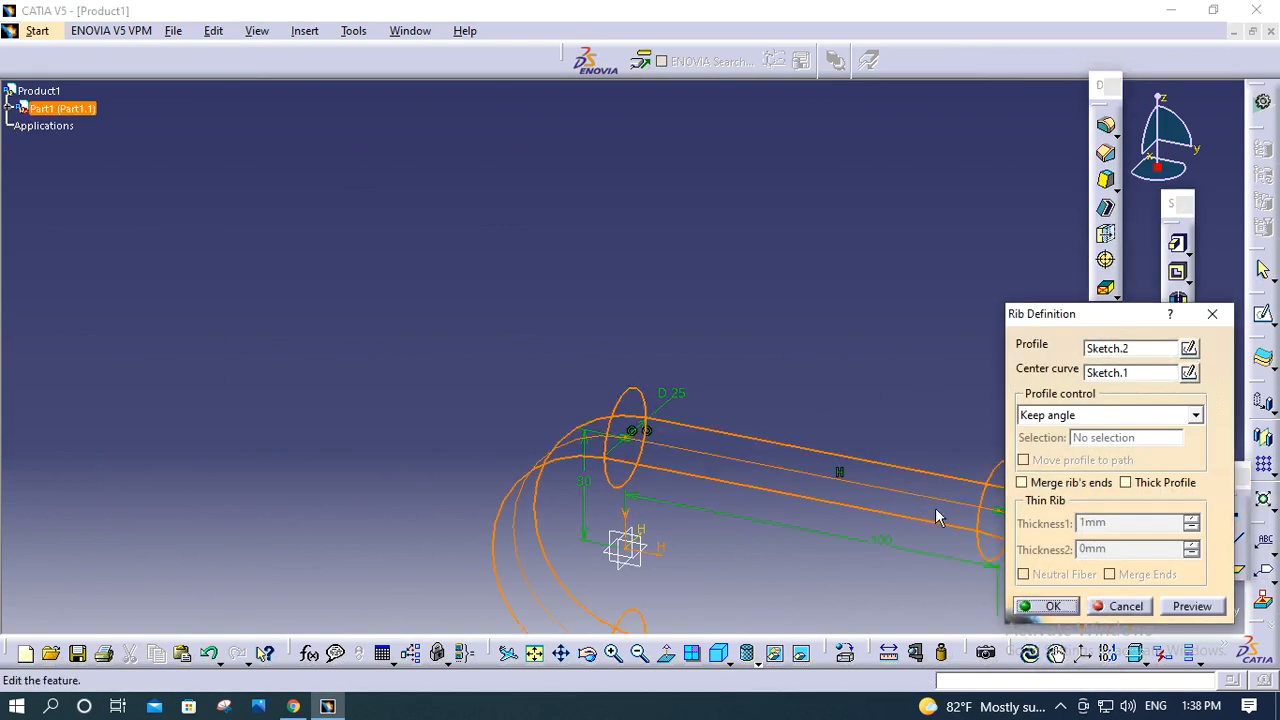
{"action": "left_click", "coordinate": [1193, 607]}
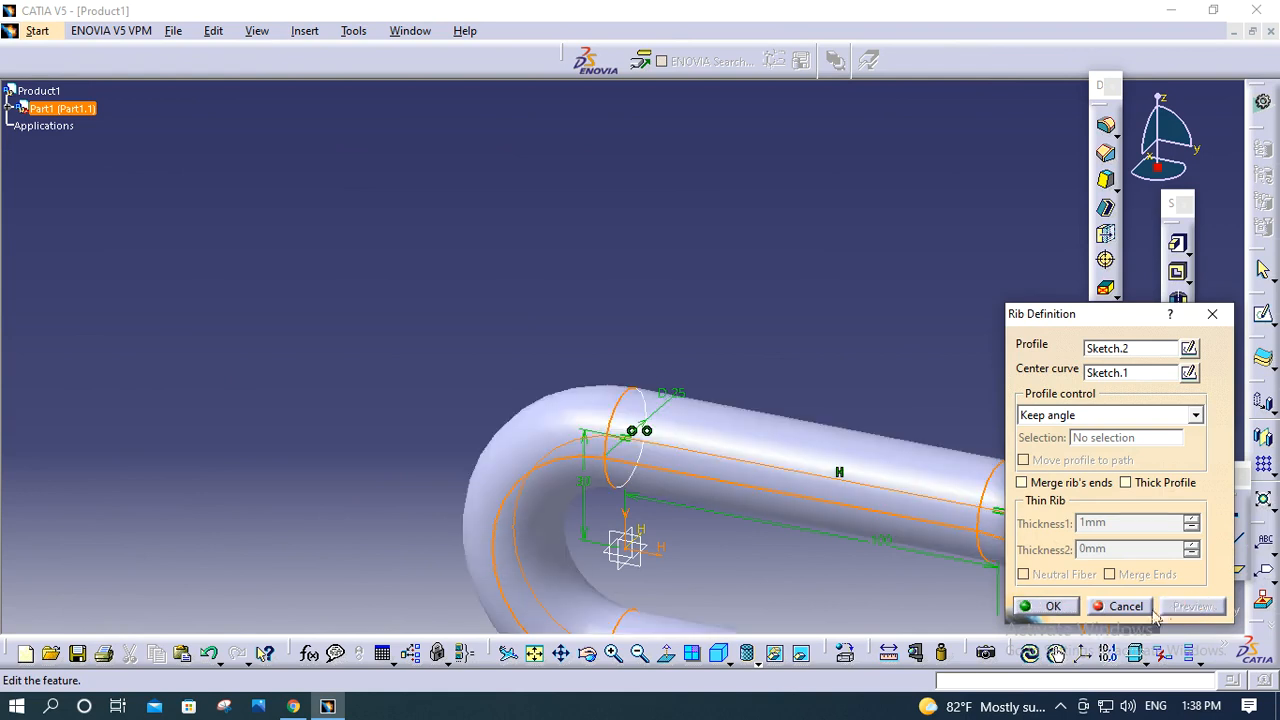
{"action": "left_click", "coordinate": [1052, 607]}
- Activate the top-level product Product1 and add a new Part Design part to it
{"action": "middle_click_drag", "start_coordinate": [843, 291], "coordinate": [891, 308]}
{"action": "middle_click_drag", "start_coordinate": [783, 429], "coordinate": [780, 442]}
{"action": "scroll", "coordinate": [70, 150], "scroll_direction": "up", "scroll_amount": 2}
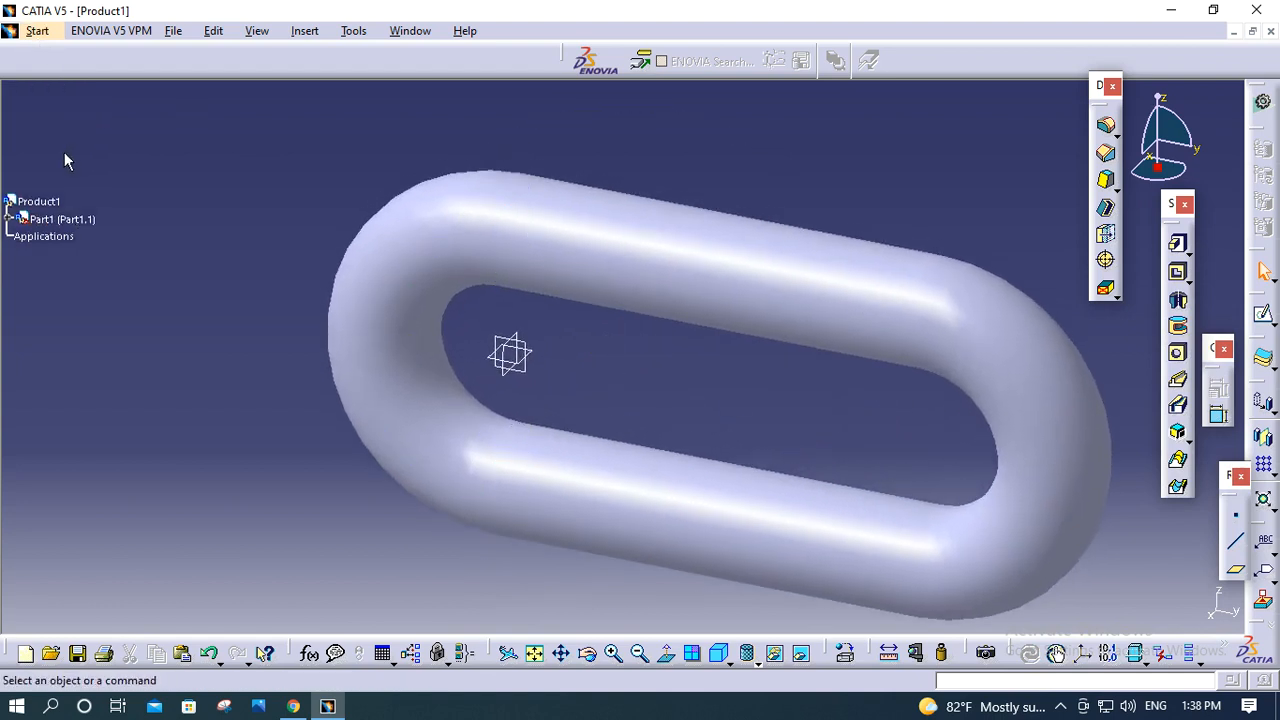
{"action": "double_click", "coordinate": [46, 203]}
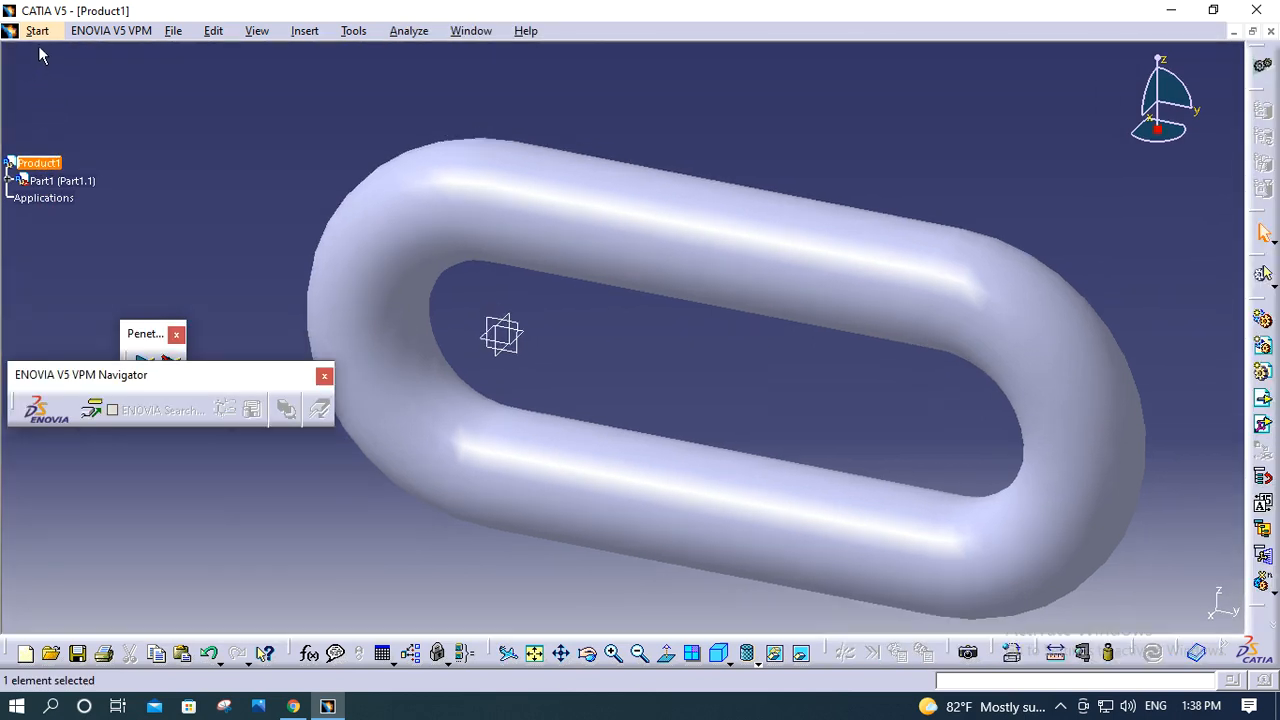
{"action": "left_click", "coordinate": [37, 31]}
{"action": "mouse_move", "coordinate": [64, 77]}
{"action": "left_click", "coordinate": [275, 84]}
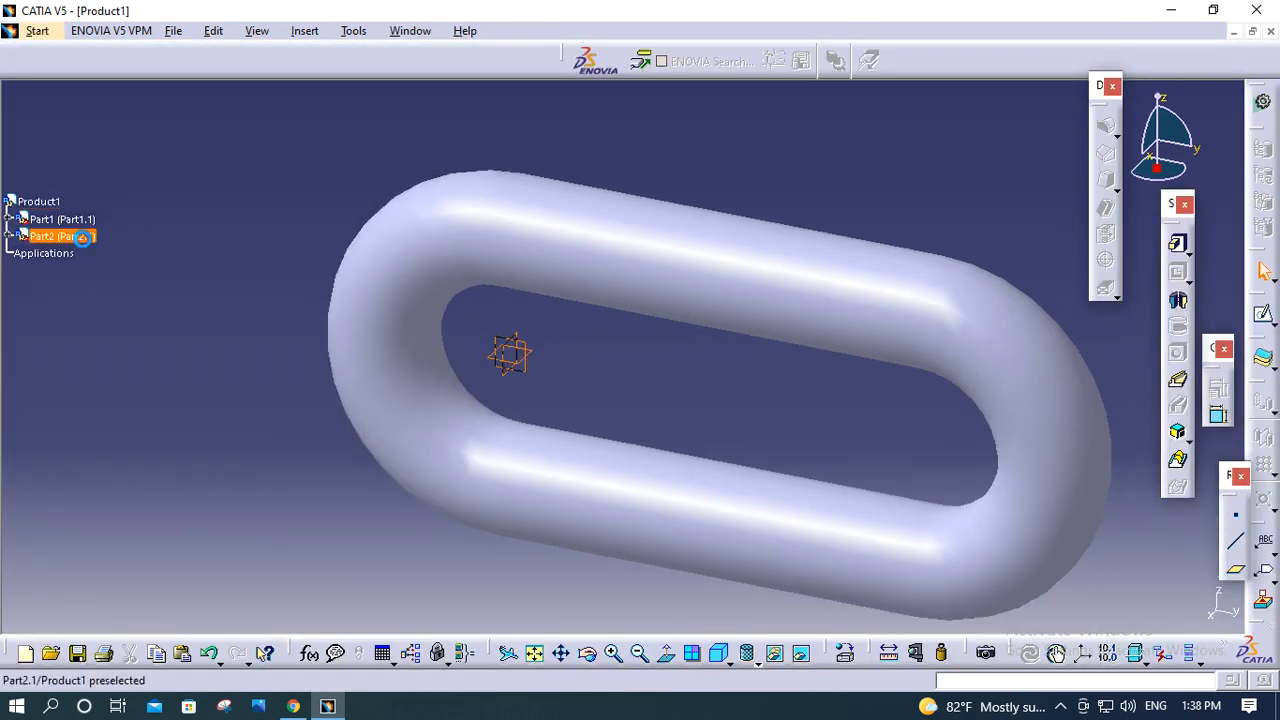
- Expand Part2 in the tree, activate it for editing and start a sketch on its xy plane
{"action": "double_click", "coordinate": [75, 237]}
{"action": "left_click", "coordinate": [6, 196]}
{"action": "double_click", "coordinate": [56, 214]}
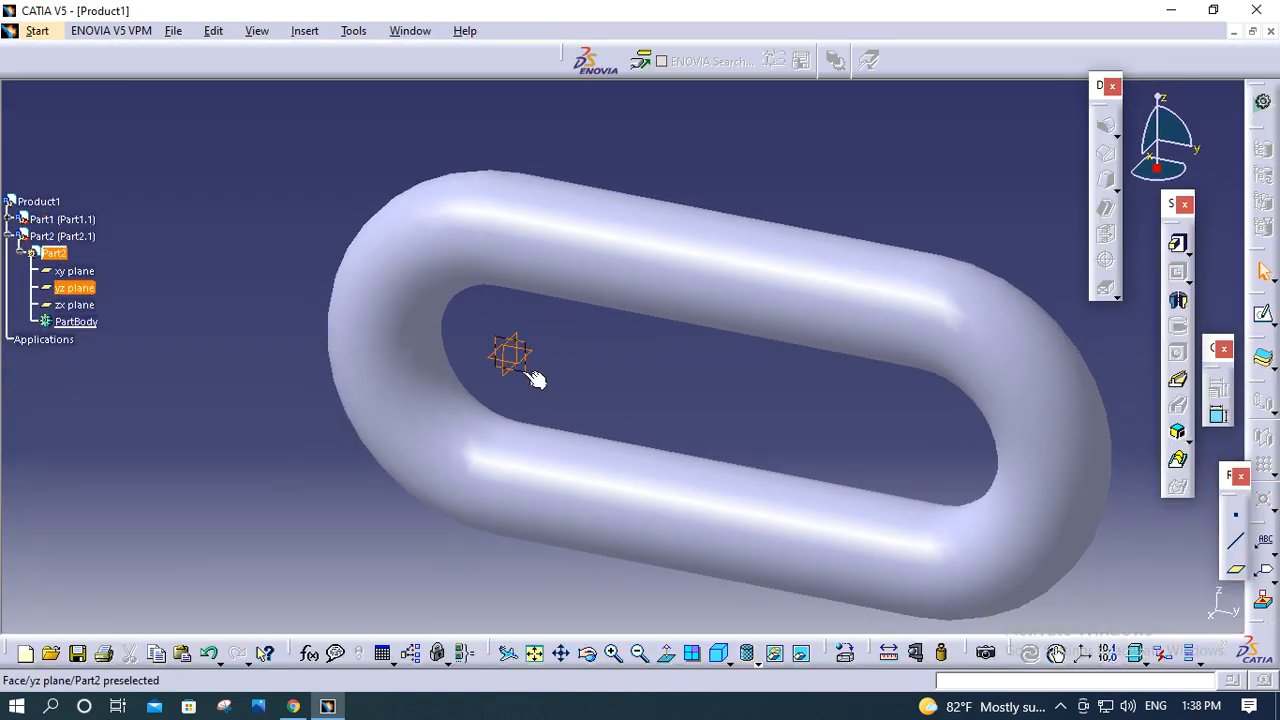
{"action": "left_click", "coordinate": [564, 378]}
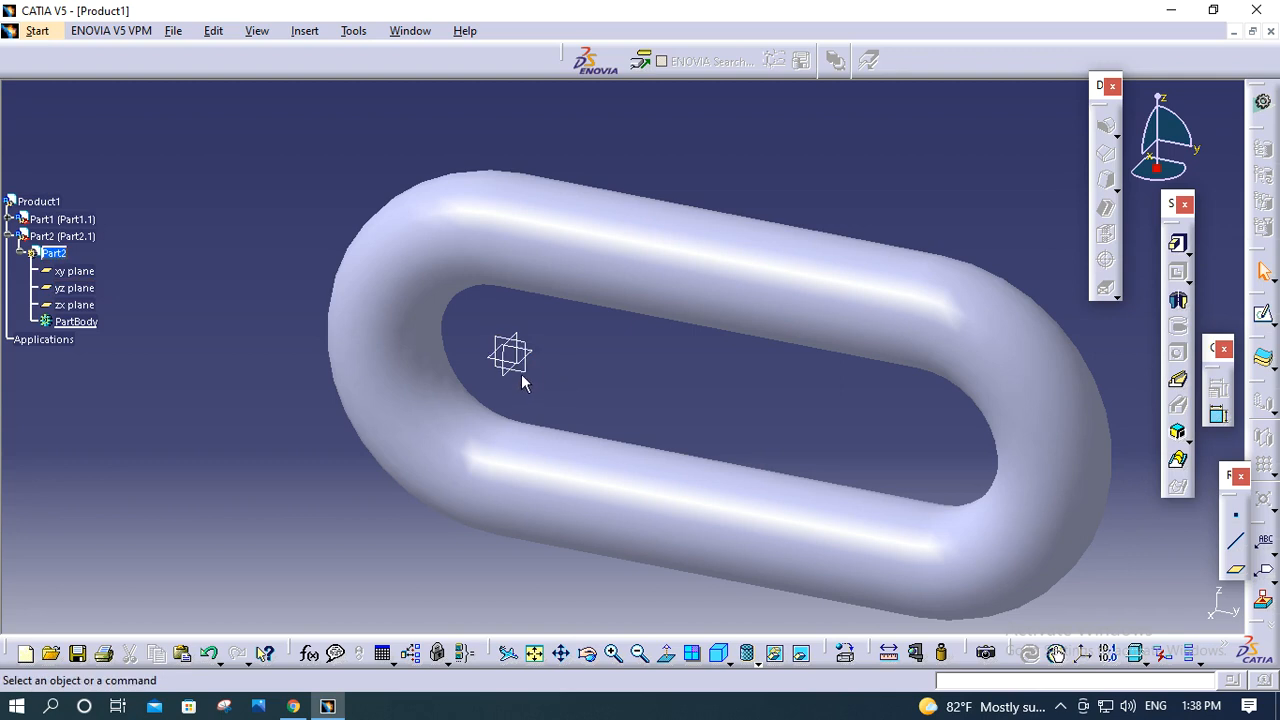
{"action": "left_click", "coordinate": [515, 365]}
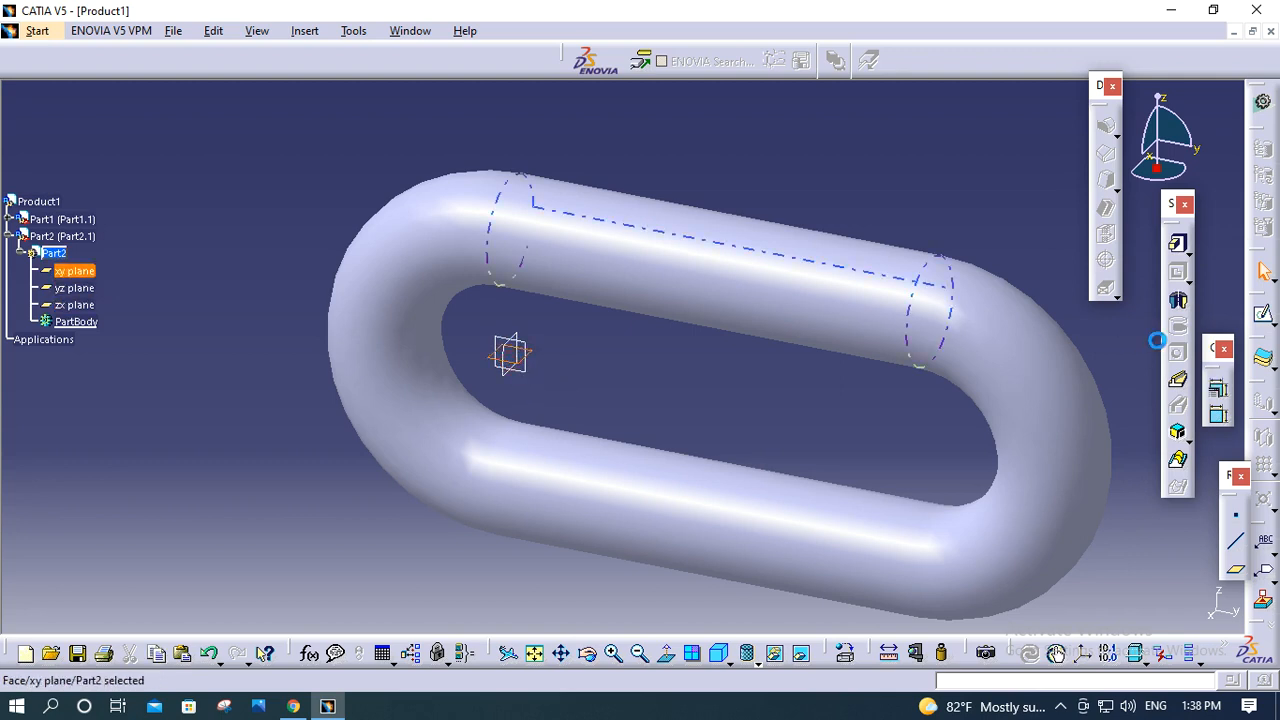
{"action": "left_click", "coordinate": [1263, 313]}
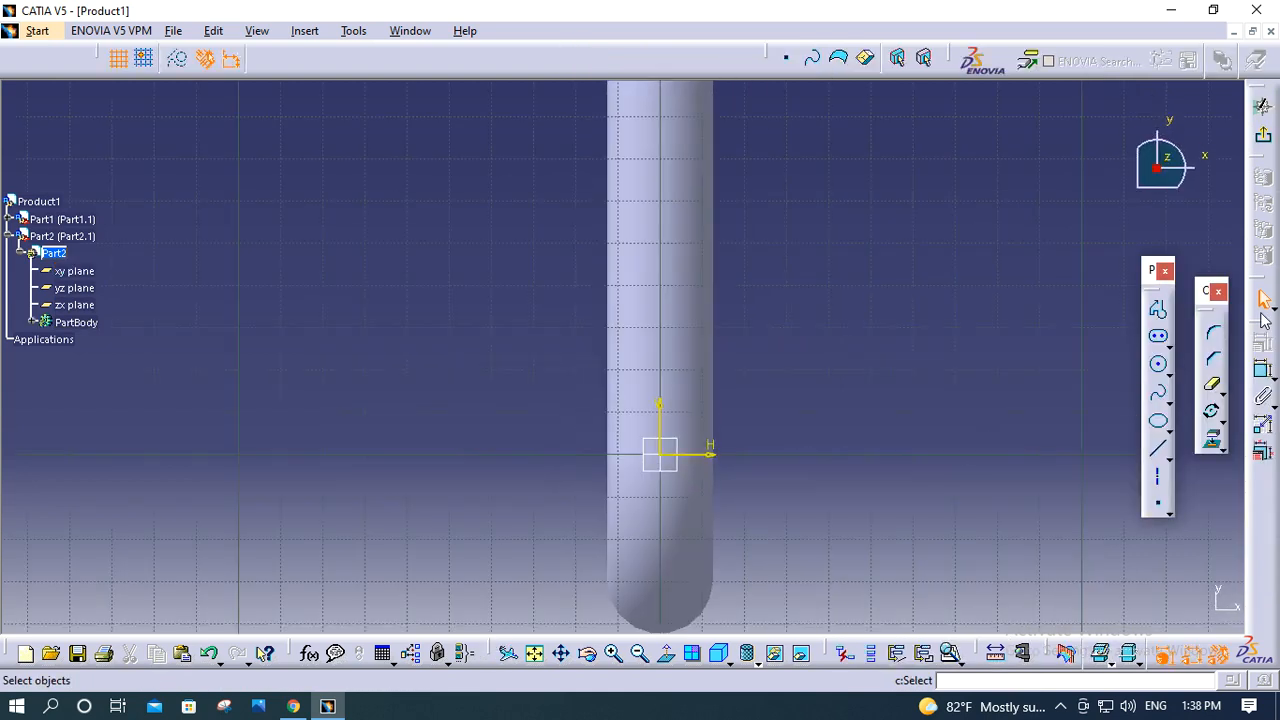
- Sketch a vertical elongated hole running down from the origin, with its centres about 113 mm apart
{"action": "left_click", "coordinate": [1161, 342]}
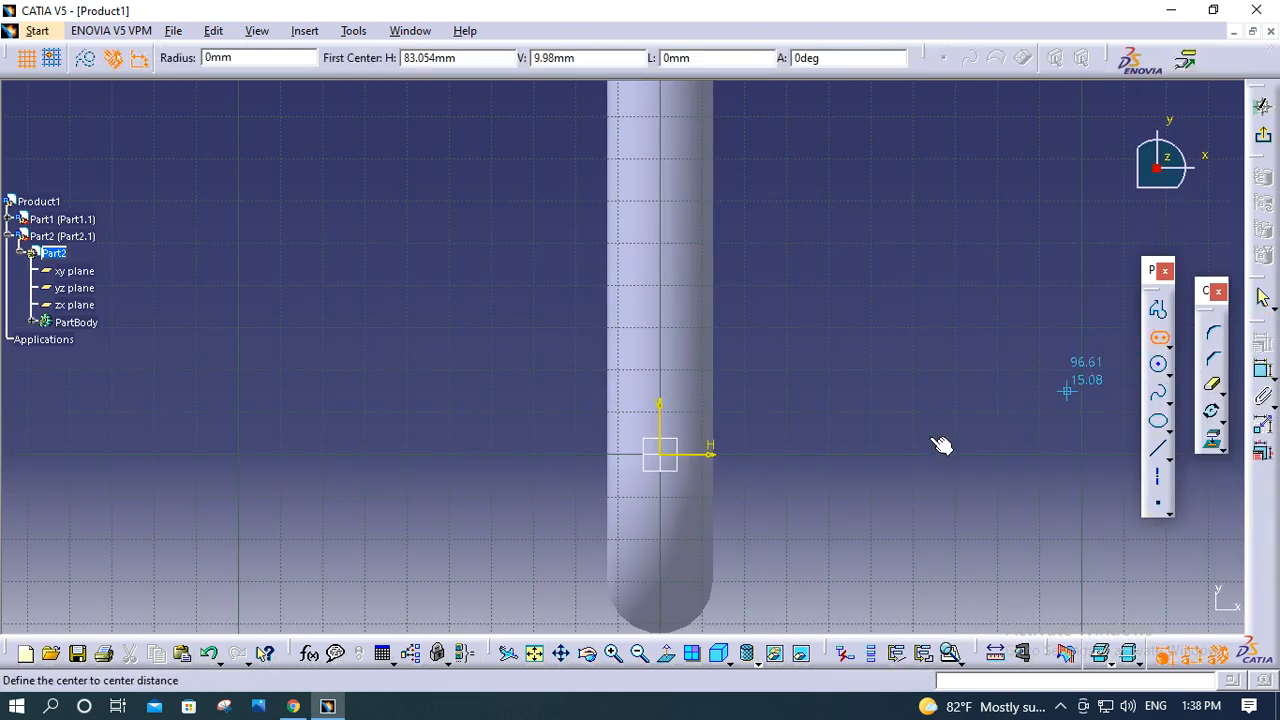
{"action": "left_click", "coordinate": [660, 461]}
{"action": "mouse_move", "coordinate": [808, 306]}
{"action": "middle_mouse_down"}
{"action": "mouse_move", "coordinate": [772, 448]}
{"action": "mouse_move", "coordinate": [650, 524]}
{"action": "middle_mouse_up"}
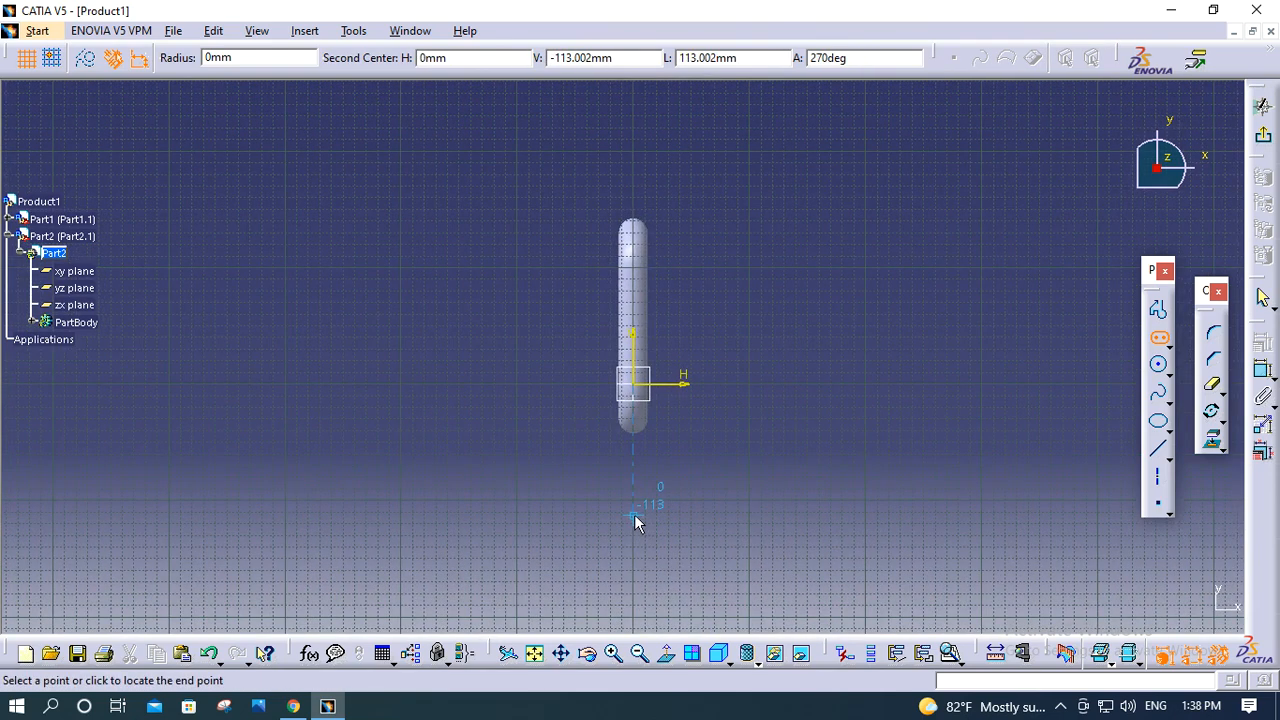
{"action": "left_click", "coordinate": [636, 520]}
{"action": "left_click", "coordinate": [682, 380]}
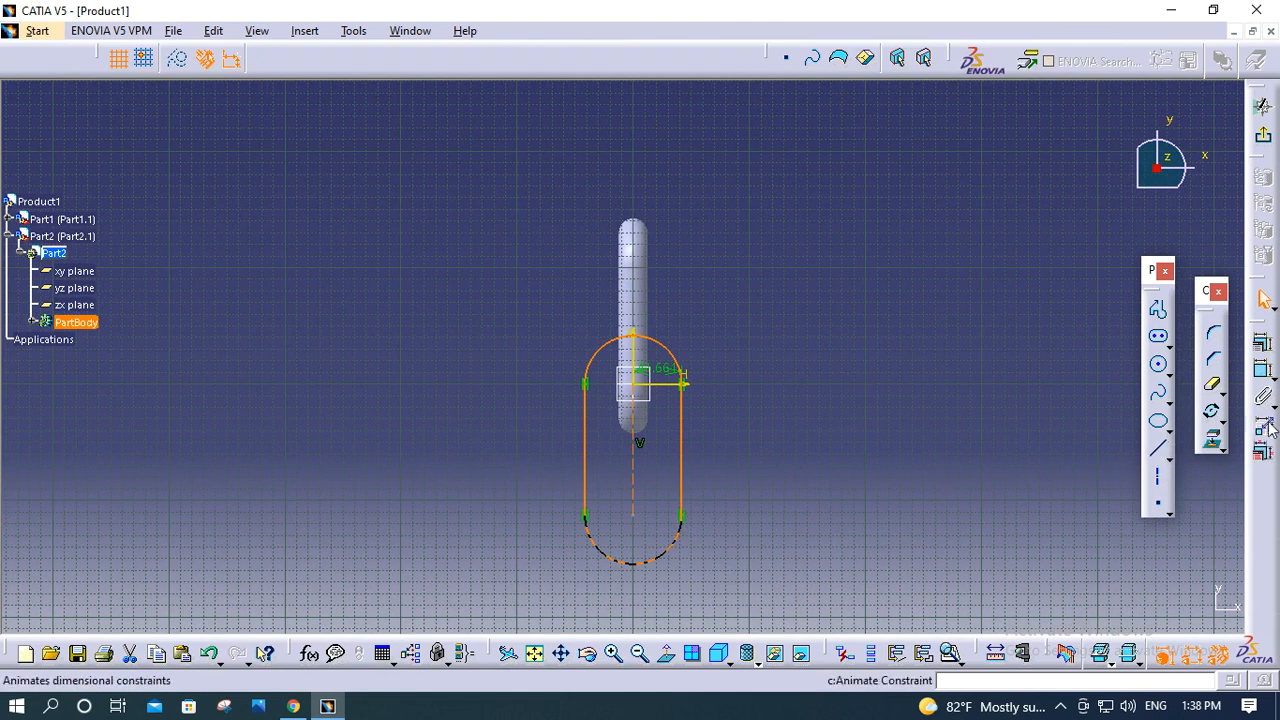
- Set the elongated hole's centre-to-centre distance to 100 mm and its radius to 30 mm, and exit the sketch
{"action": "left_click", "coordinate": [1263, 372]}
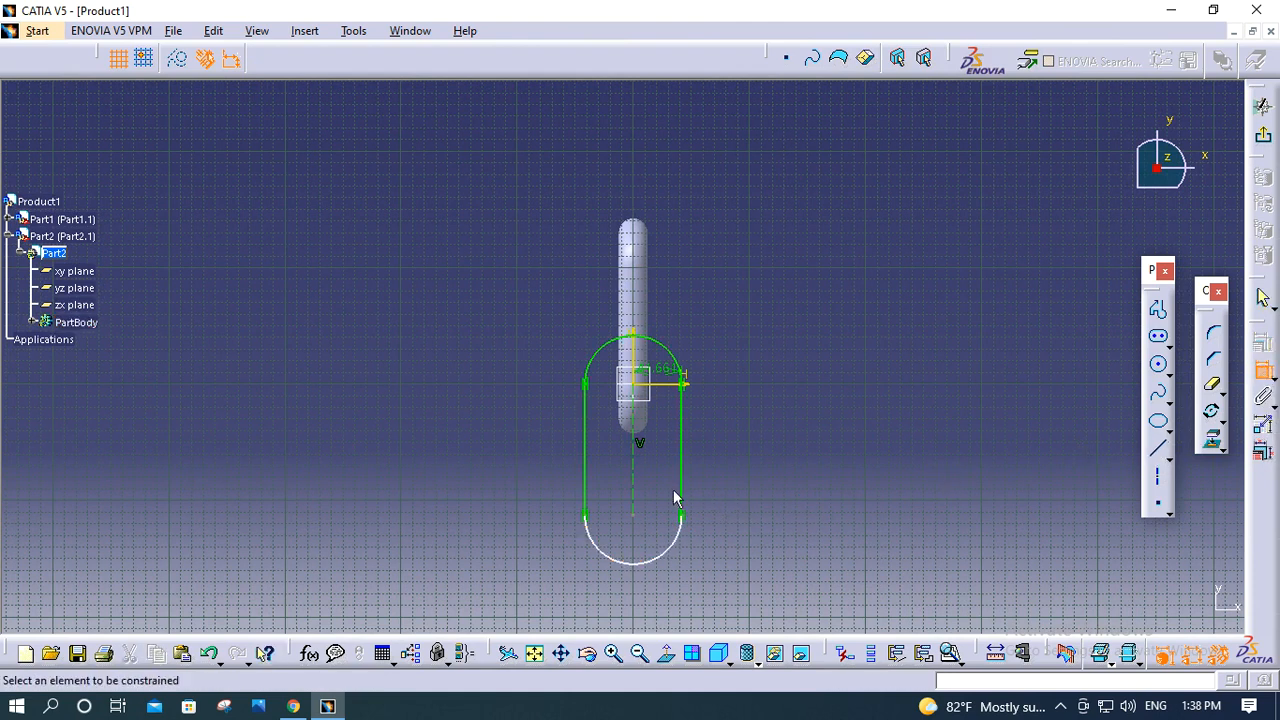
{"action": "left_click", "coordinate": [634, 482]}
{"action": "left_click", "coordinate": [745, 472]}
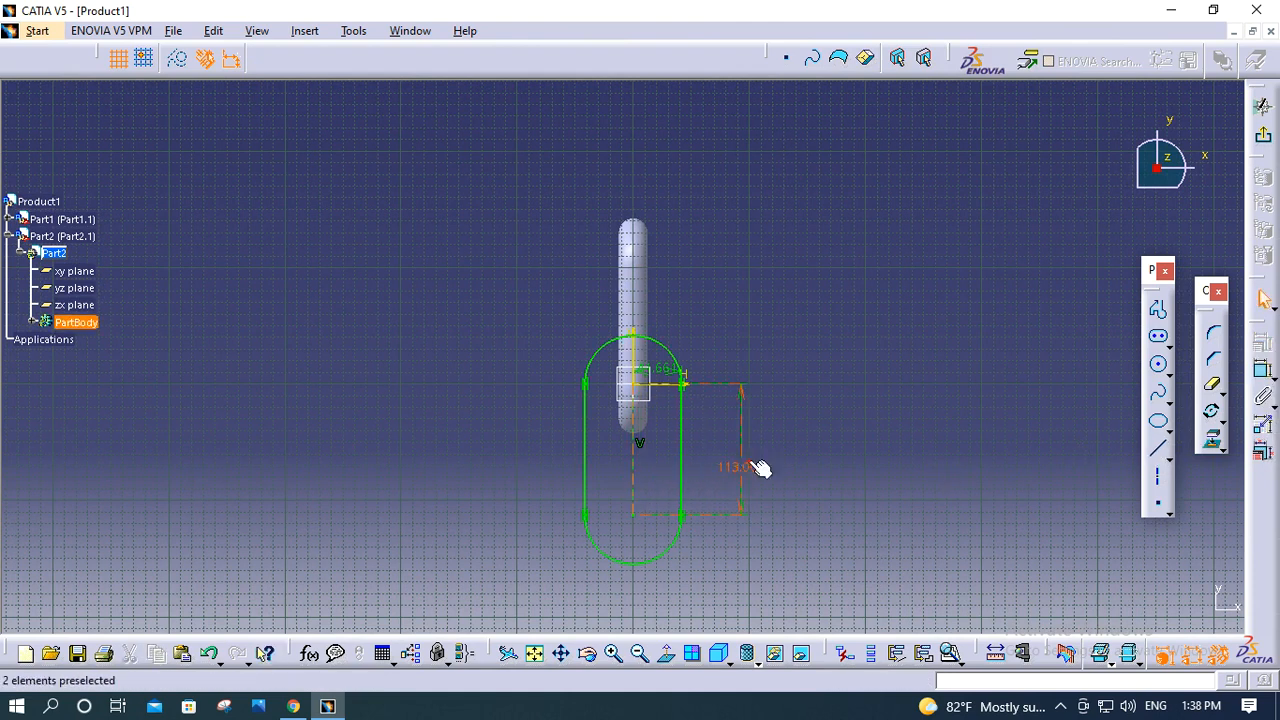
{"action": "double_click", "coordinate": [750, 468]}
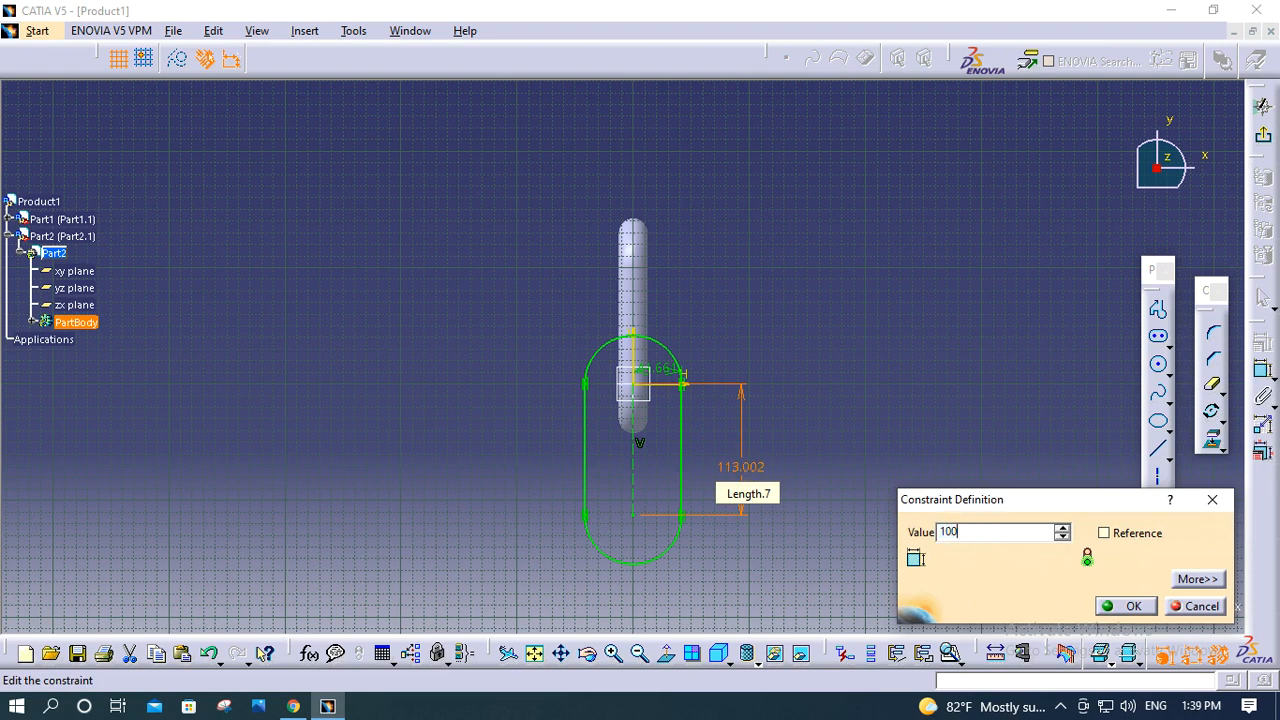
{"action": "key", "text": "Return"}
{"action": "double_click", "coordinate": [657, 368]}
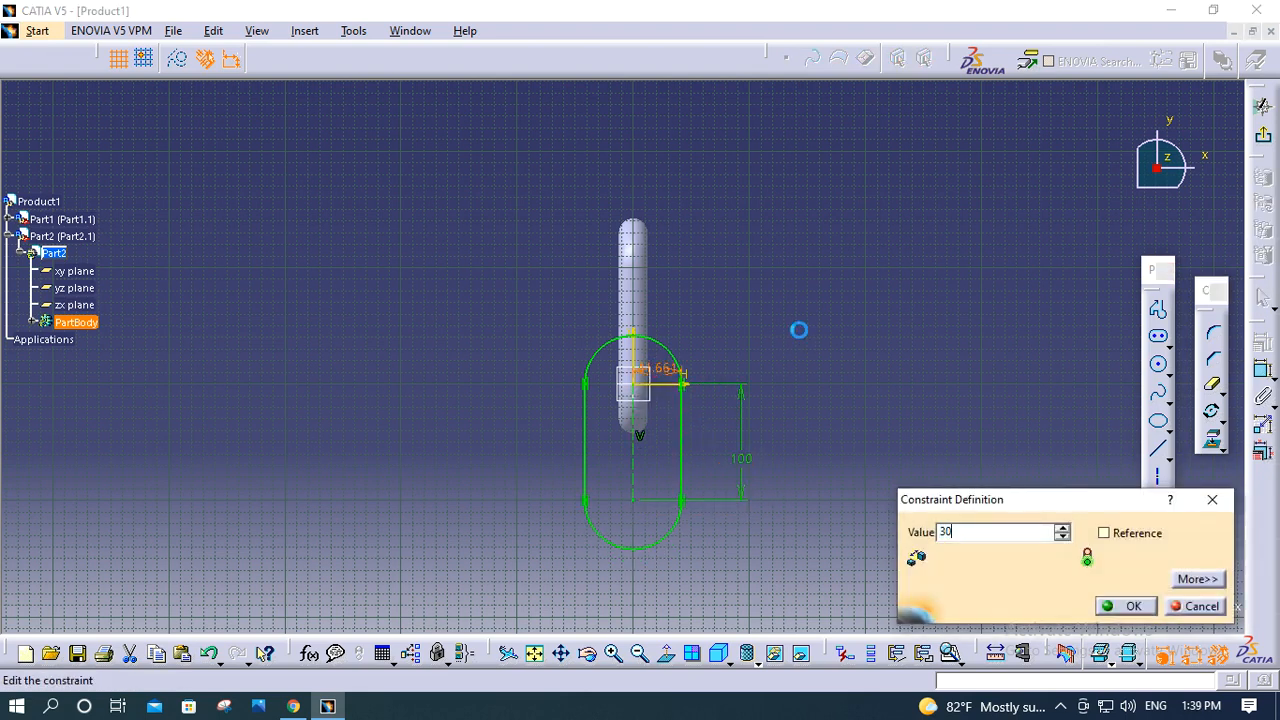
{"action": "key", "text": "Return"}
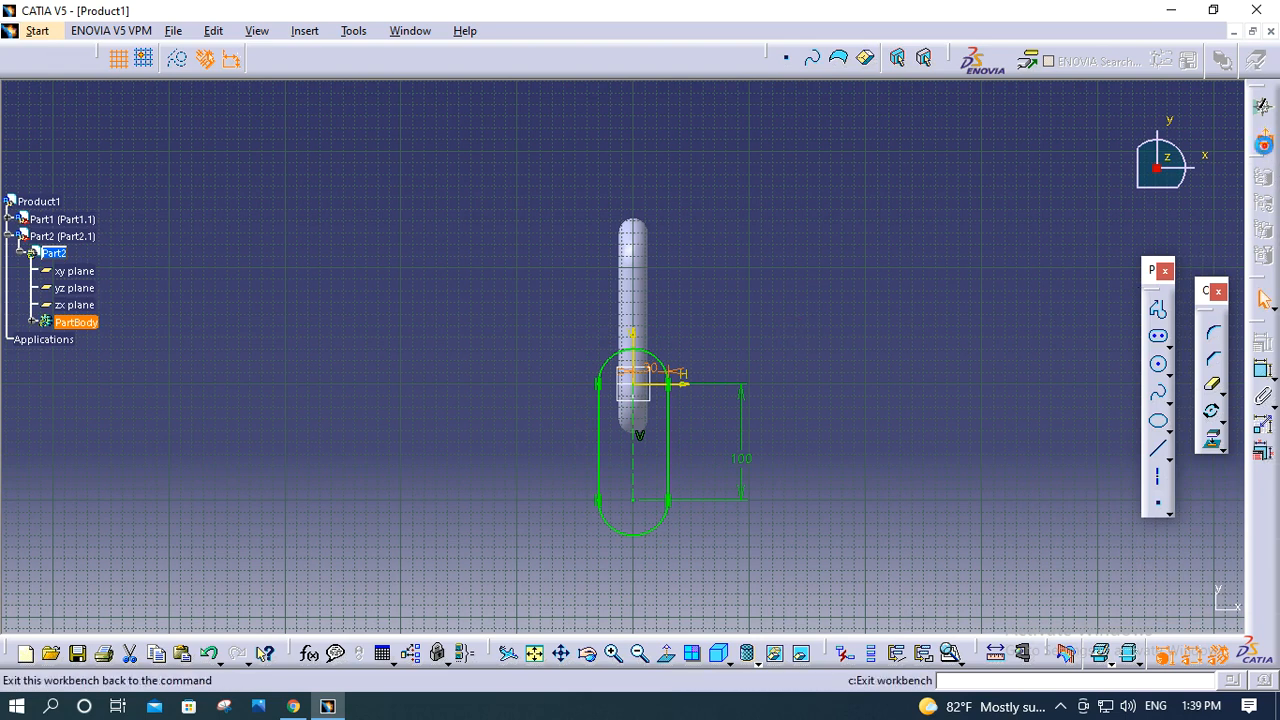
{"action": "left_click", "coordinate": [1263, 107]}
- Start a sketch on Part2's zx plane and draw a circle about 22 mm in diameter on the horizontal axis, beside the origin
{"action": "mouse_move", "coordinate": [803, 480]}
{"action": "middle_mouse_down"}
{"action": "mouse_move", "coordinate": [863, 320]}
{"action": "mouse_move", "coordinate": [866, 240]}
{"action": "middle_mouse_up"}
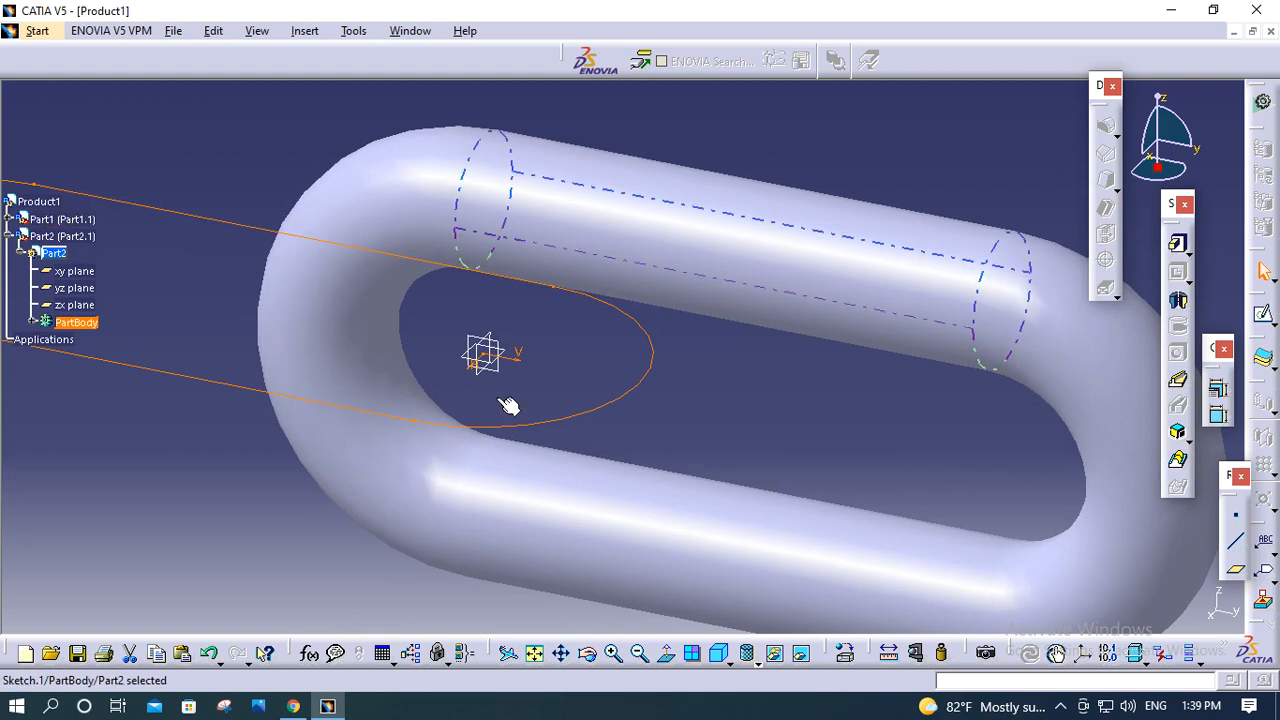
{"action": "left_click", "coordinate": [479, 375]}
{"action": "left_click", "coordinate": [1263, 316]}
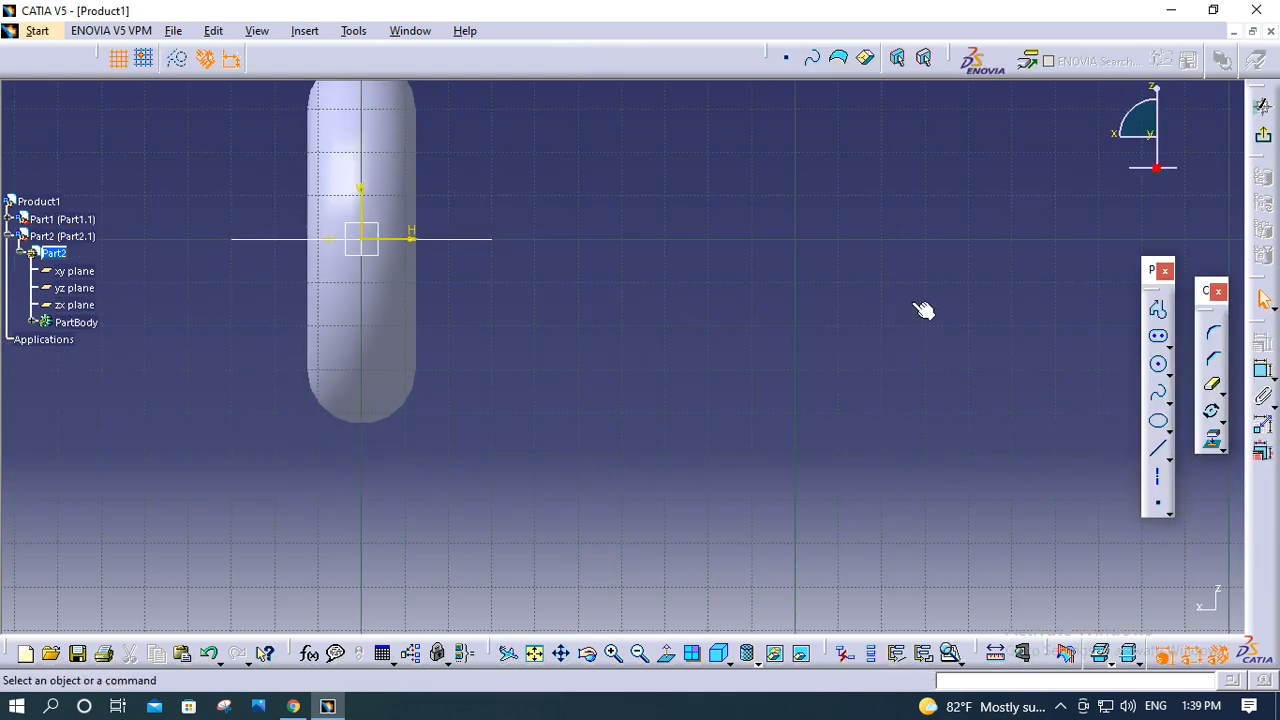
{"action": "left_click", "coordinate": [1160, 367]}
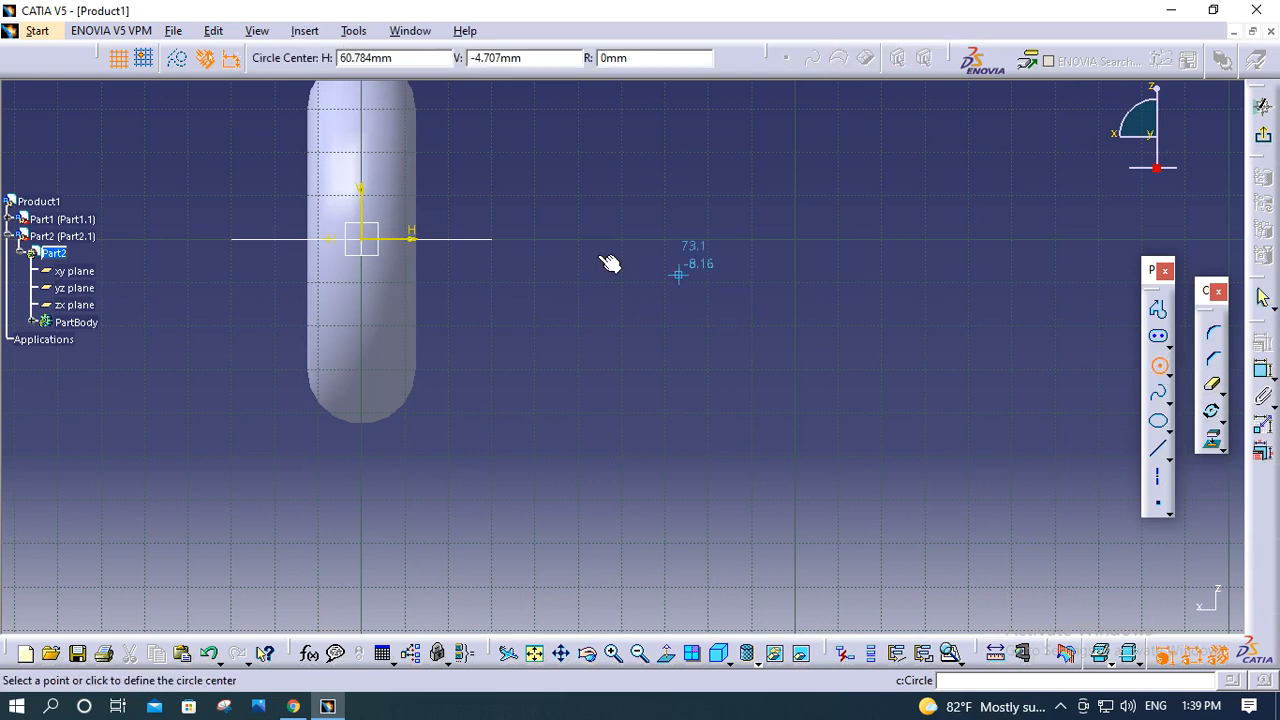
{"action": "left_click", "coordinate": [533, 241]}
{"action": "left_click", "coordinate": [550, 279]}
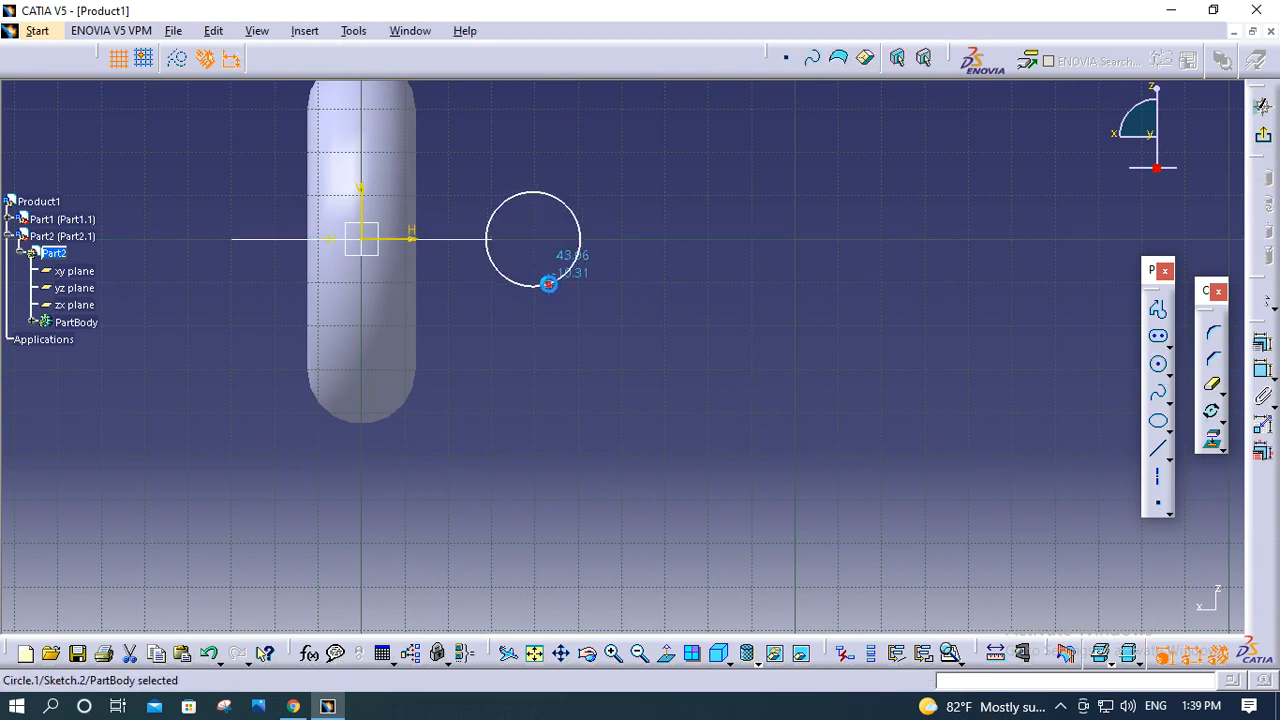
- Make the circle's centre coincident with the end of the elongated sketch's straight side
{"action": "left_click", "coordinate": [490, 241]}
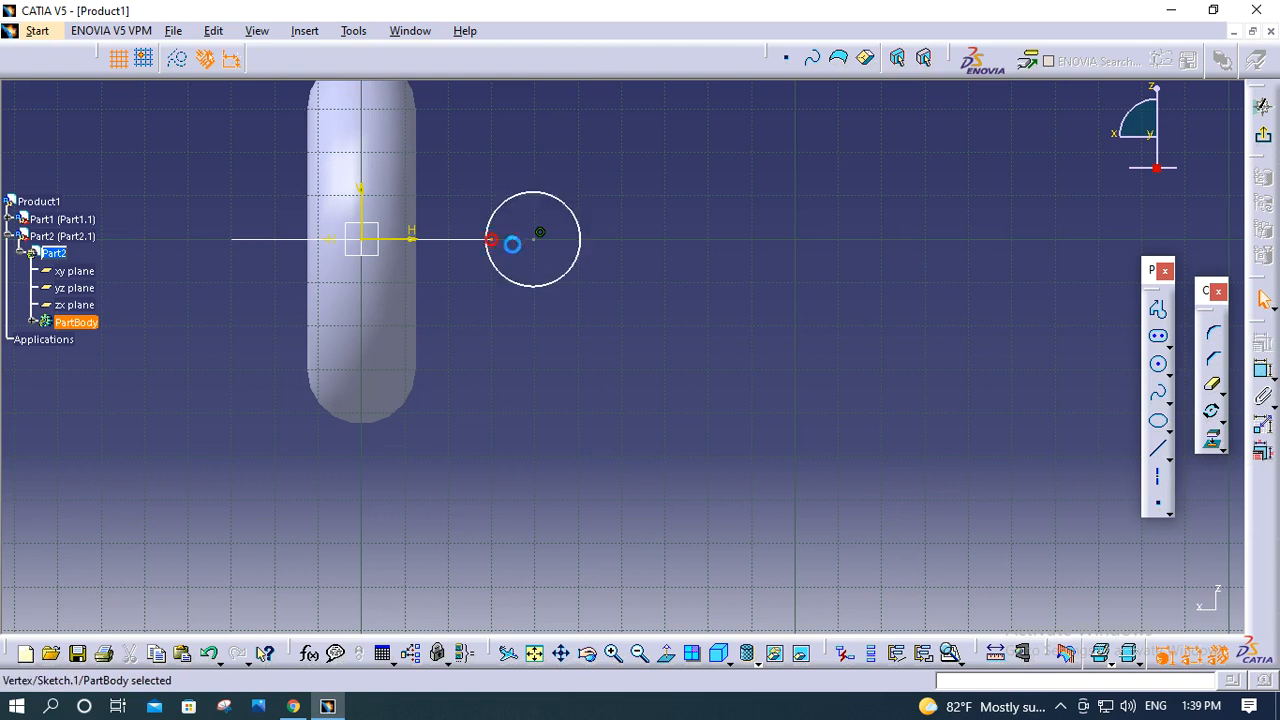
{"action": "left_click", "coordinate": [540, 235], "text": "ctrl"}
{"action": "left_click", "coordinate": [1262, 342]}
{"action": "left_click", "coordinate": [1141, 425]}
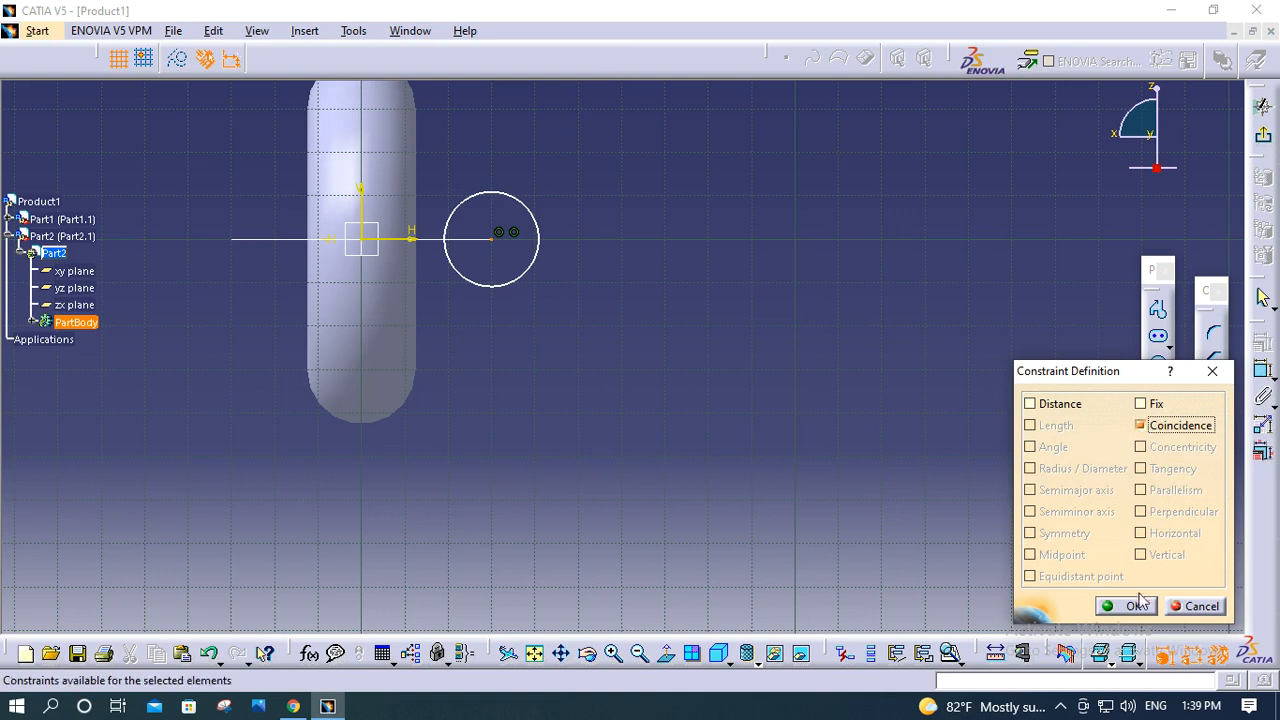
{"action": "left_click", "coordinate": [1127, 606]}
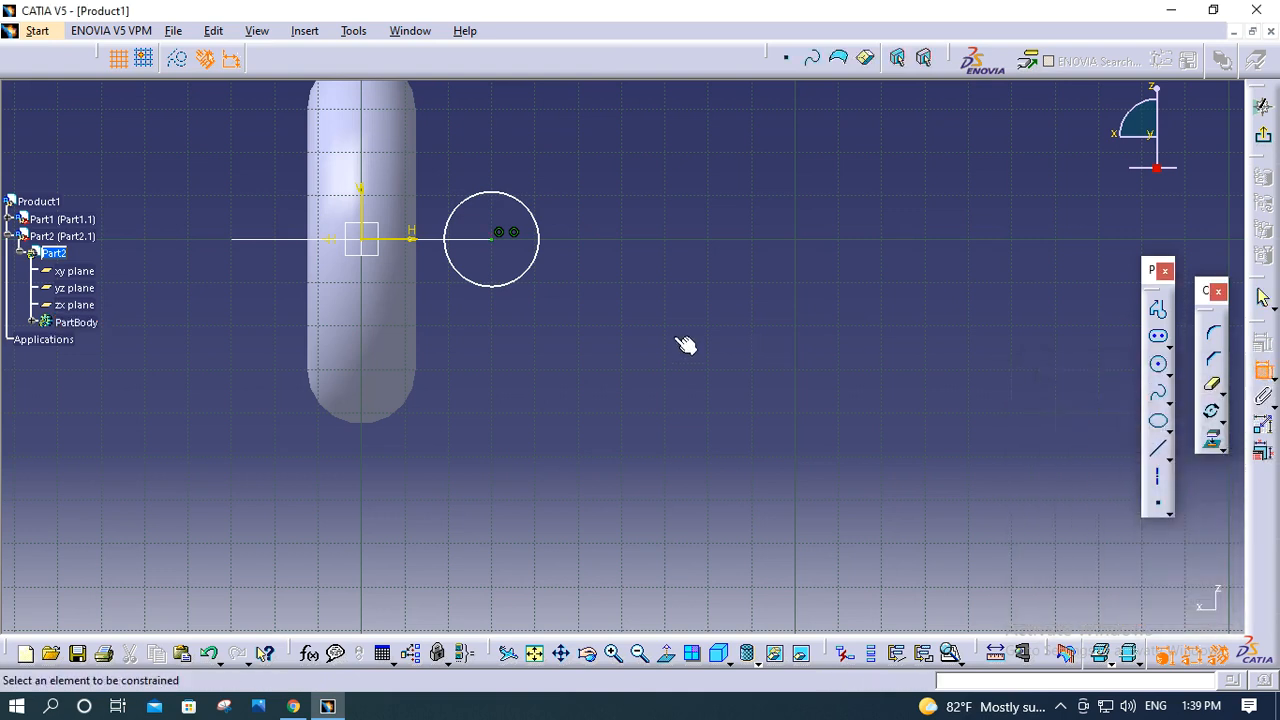
- Dimension the circle with a 25 mm diameter and exit the sketch
{"action": "left_click", "coordinate": [539, 246]}
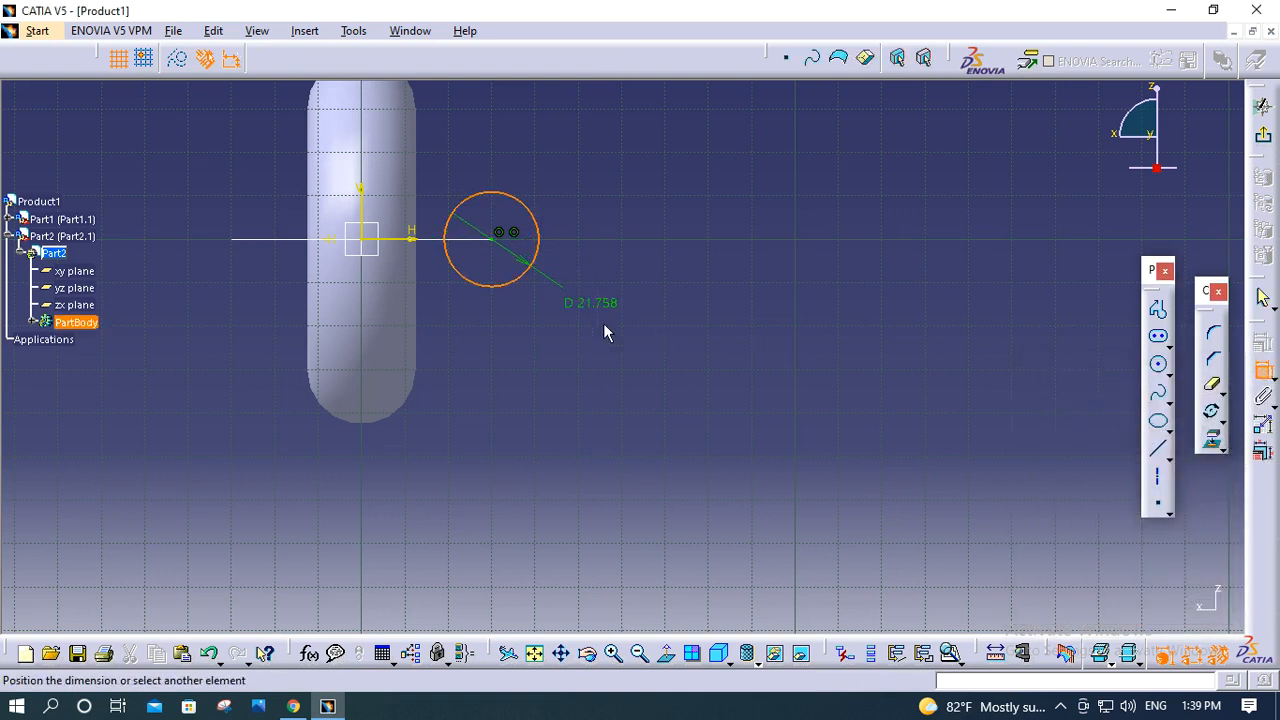
{"action": "left_click", "coordinate": [597, 392]}
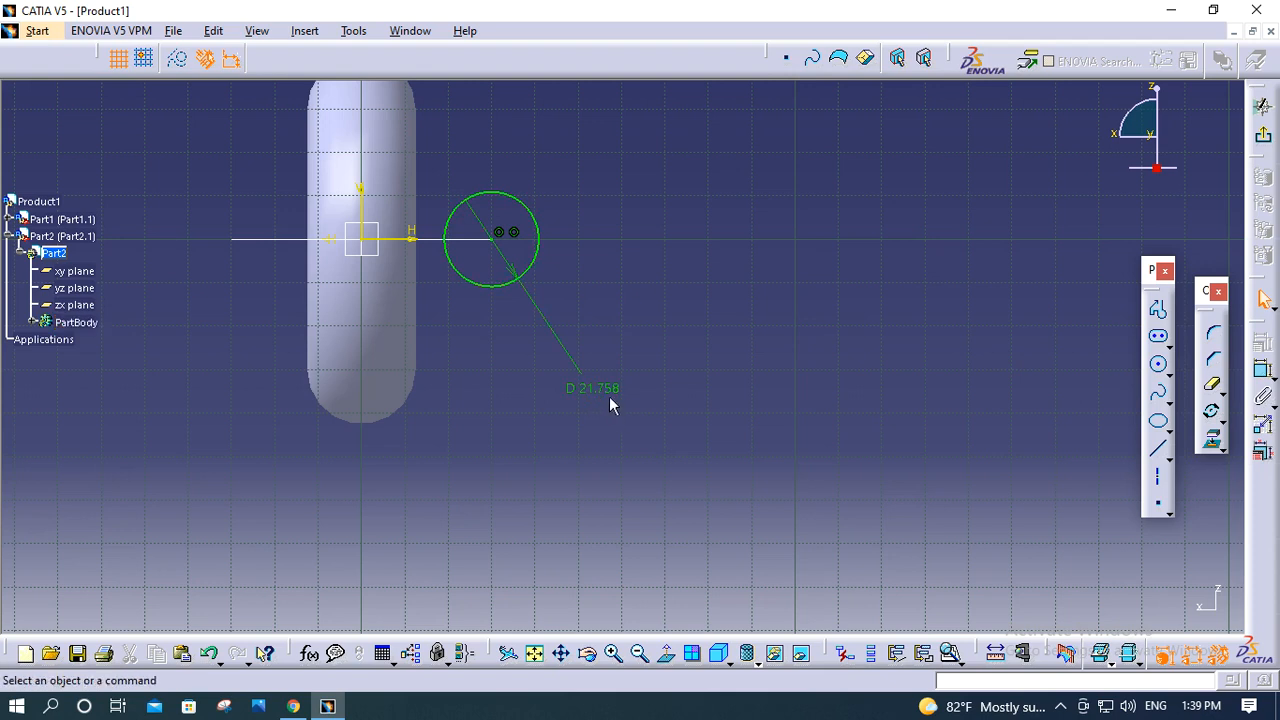
{"action": "double_click", "coordinate": [606, 391]}
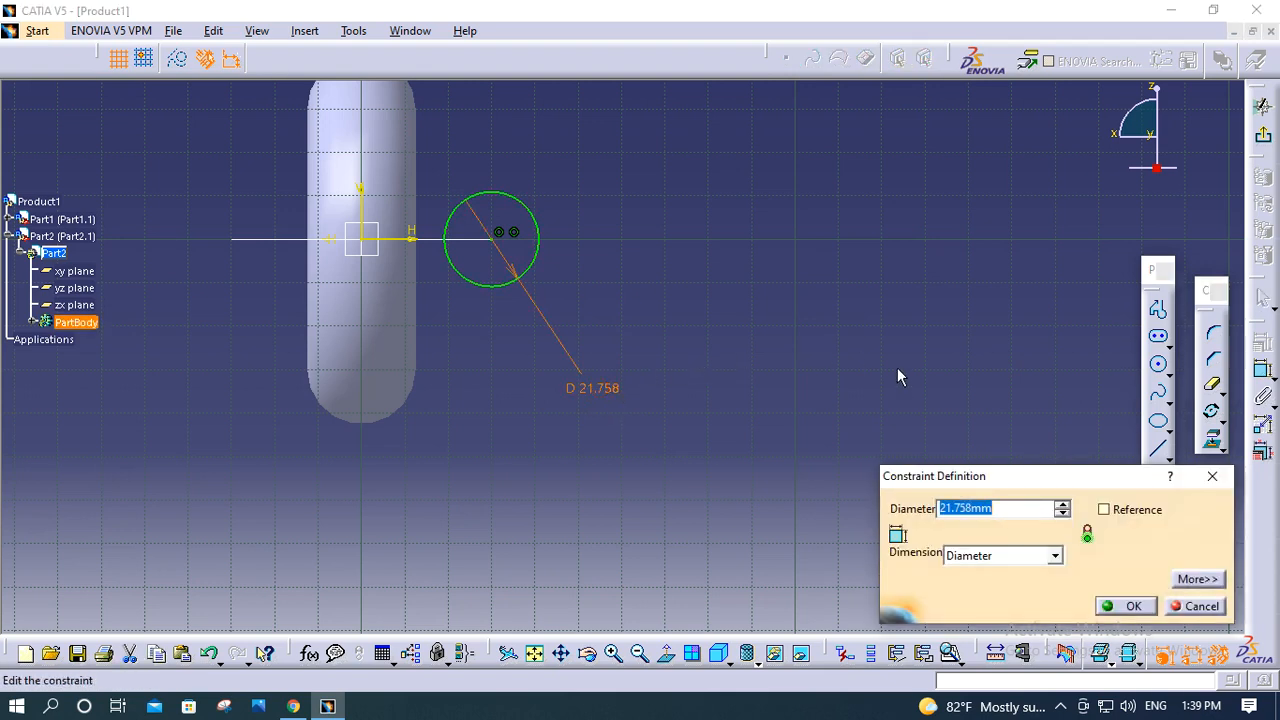
{"action": "type", "text": "25"}
{"action": "key", "text": "Return"}
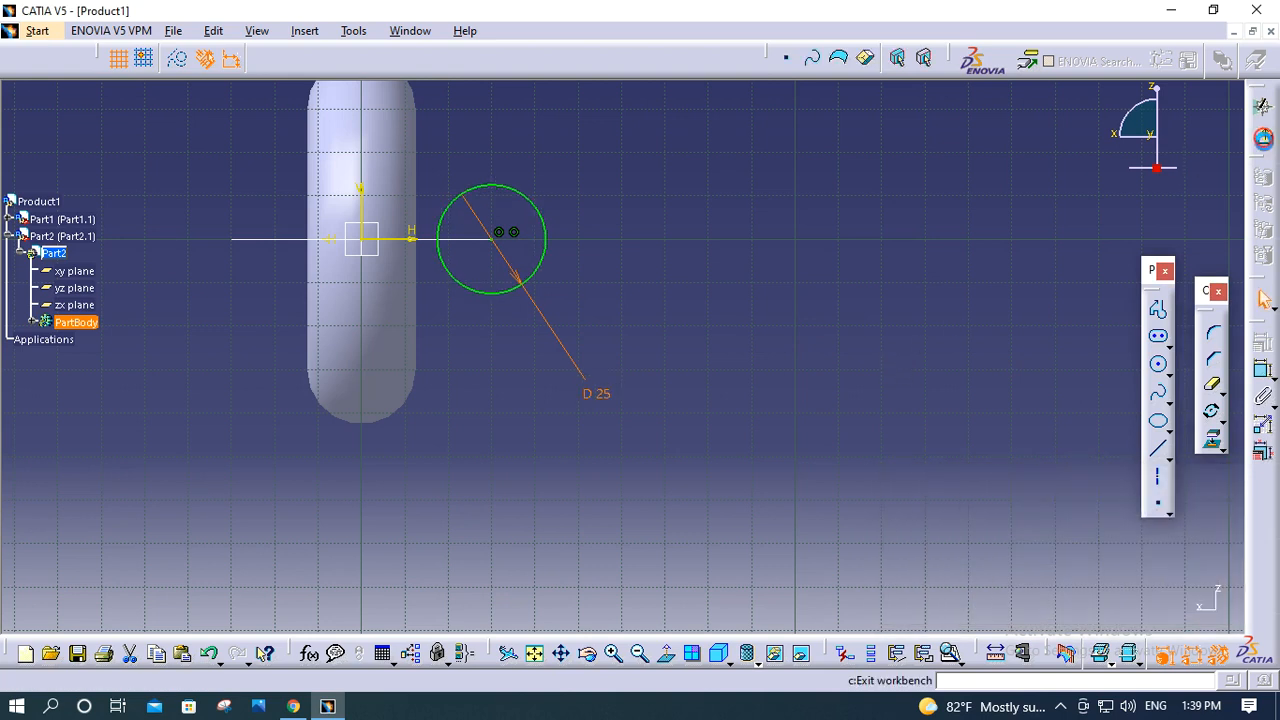
{"action": "left_click", "coordinate": [1263, 105]}
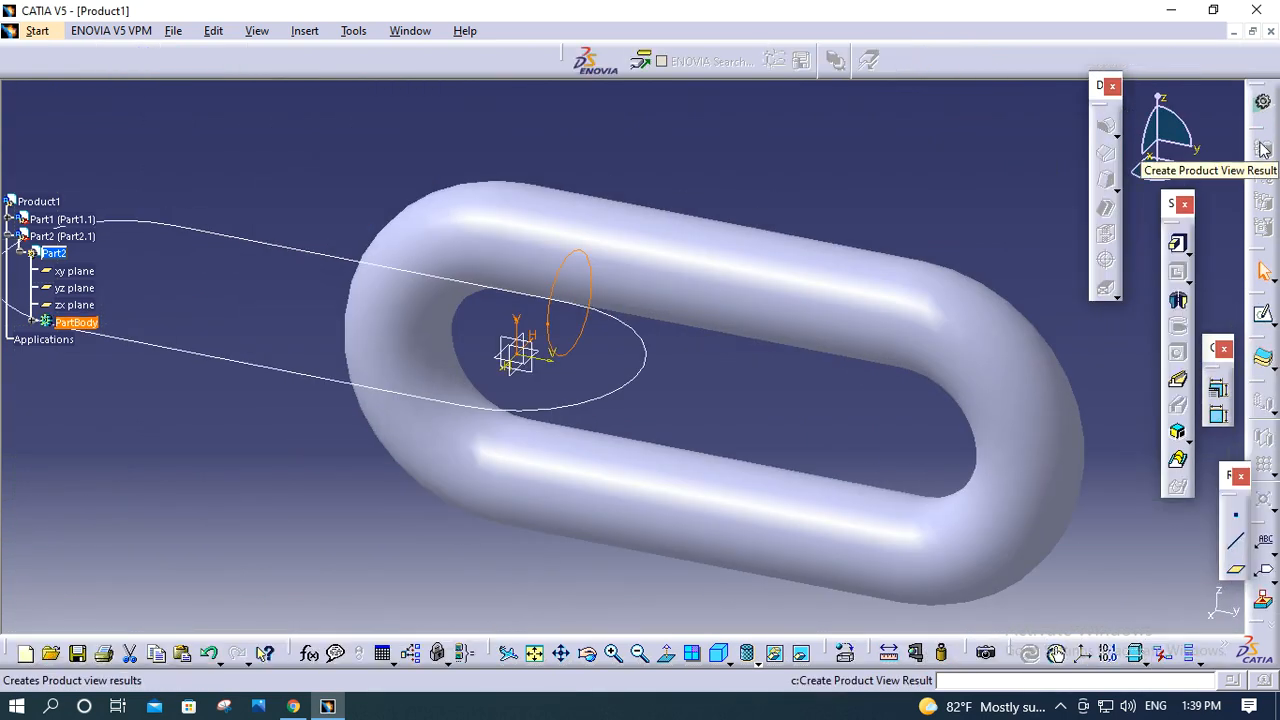
- Create a Rib in Part2 with the circle Sketch.2 as profile and Sketch.1 as centre curve, using Keep angle
{"action": "left_click", "coordinate": [1180, 383]}
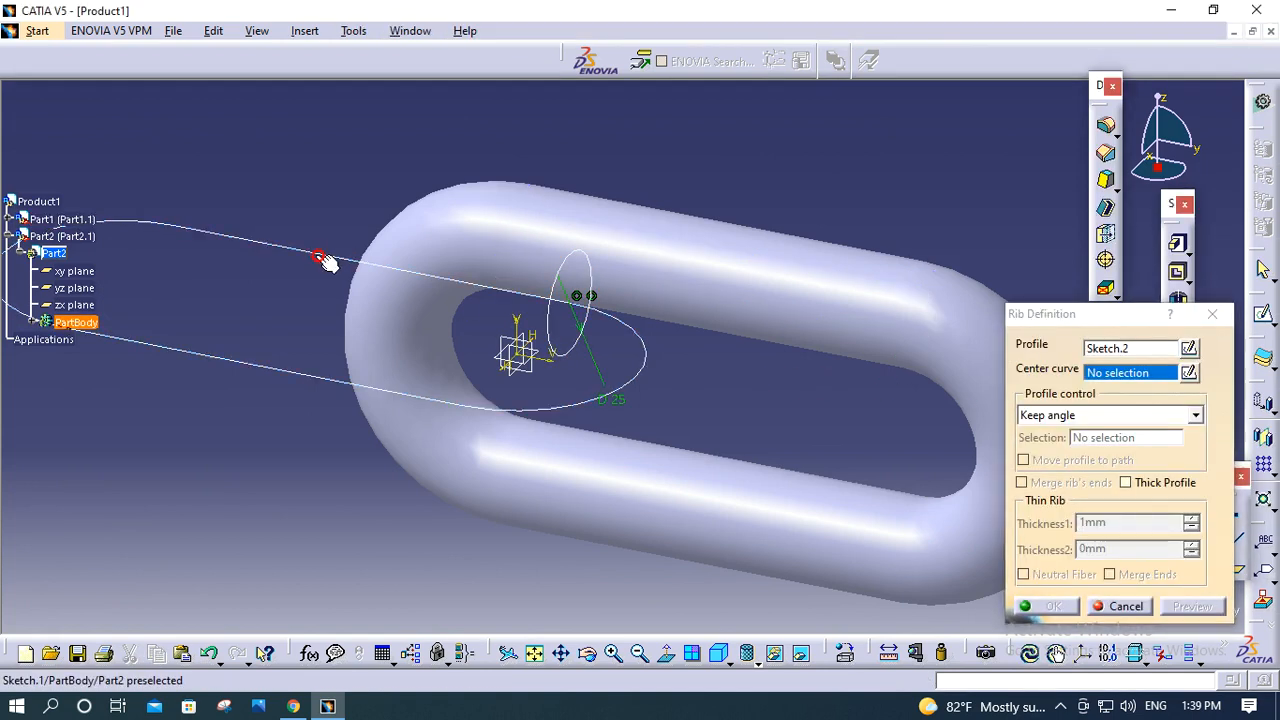
{"action": "left_click", "coordinate": [318, 258]}
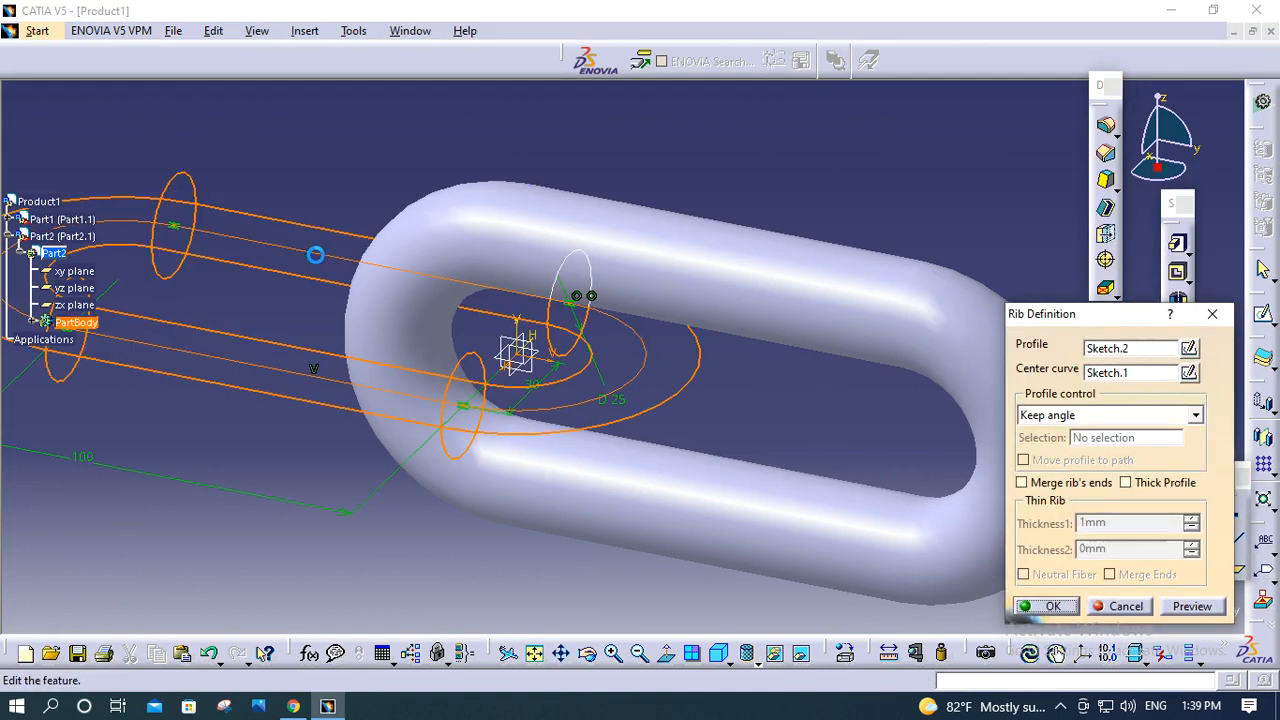
{"action": "left_click", "coordinate": [1190, 607]}
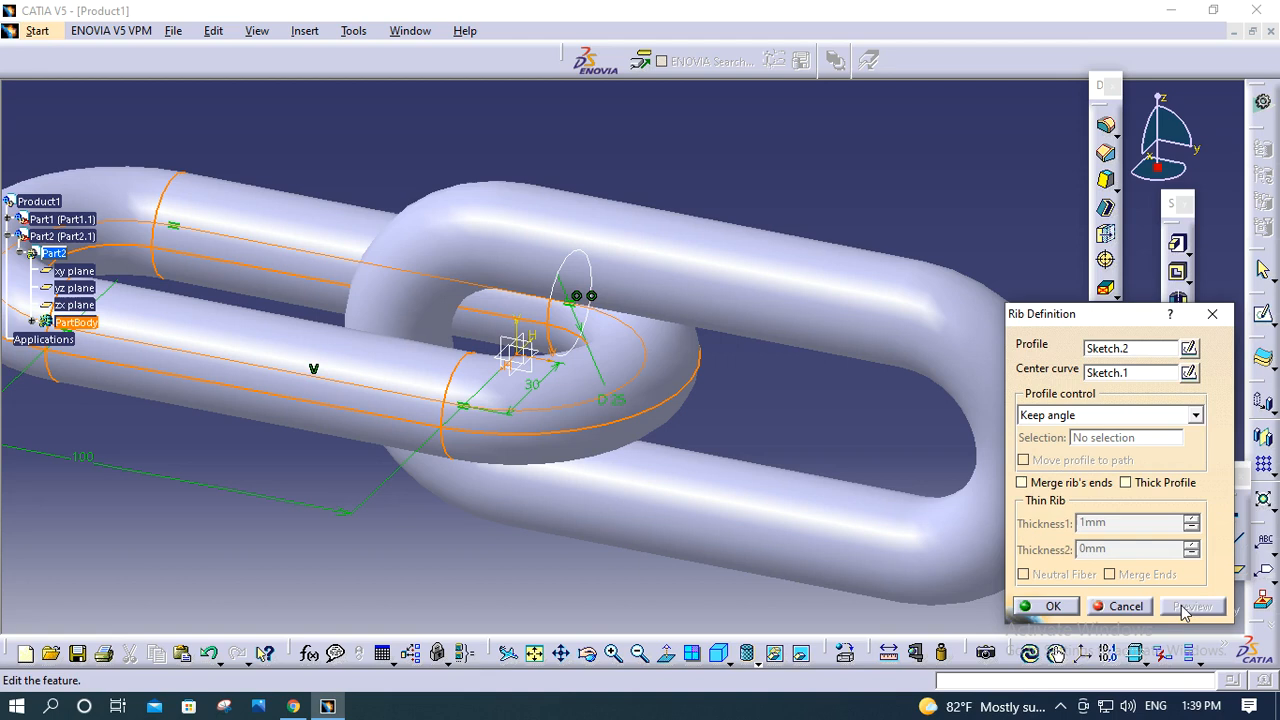
{"action": "left_click", "coordinate": [1053, 607]}
- Define and preview a rectangular pattern of the second link with 4 instances at 200 mm spacing, using its straight side's axis as direction
{"action": "middle_click_drag", "start_coordinate": [855, 164], "coordinate": [982, 230]}
{"action": "left_click", "coordinate": [1265, 467]}
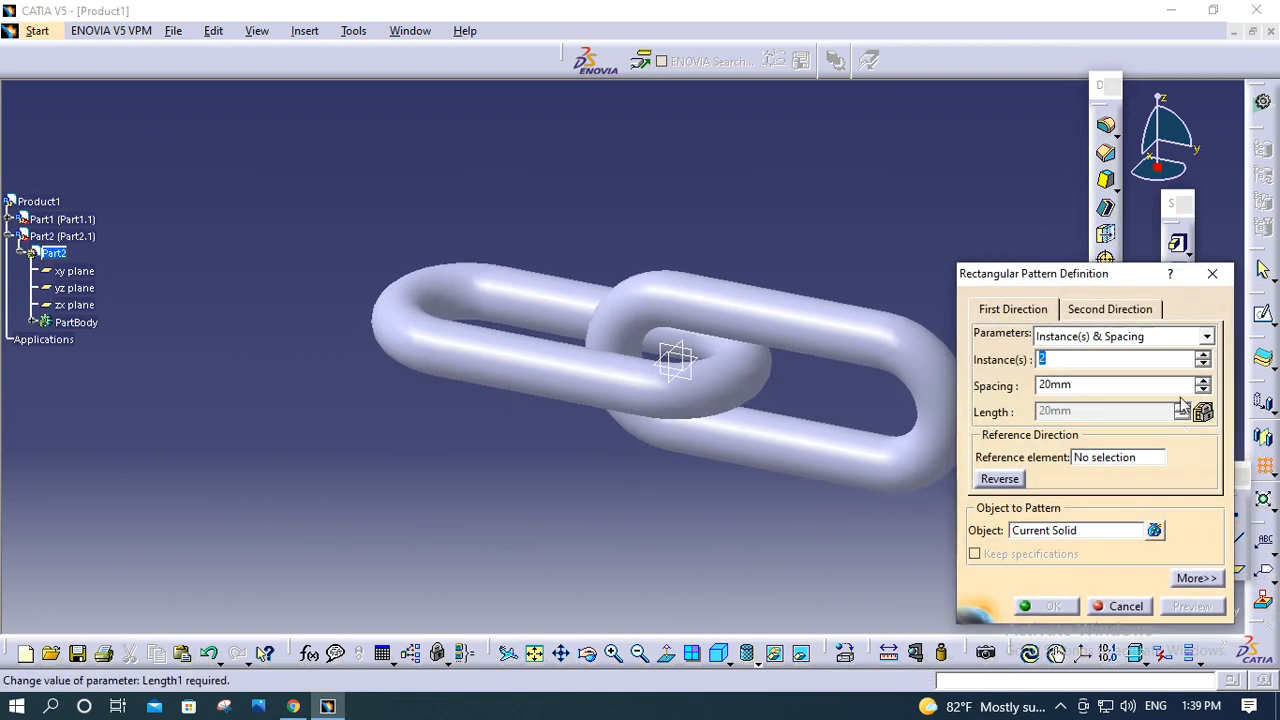
{"action": "left_click", "coordinate": [1203, 355]}
{"action": "left_click", "coordinate": [1203, 355]}
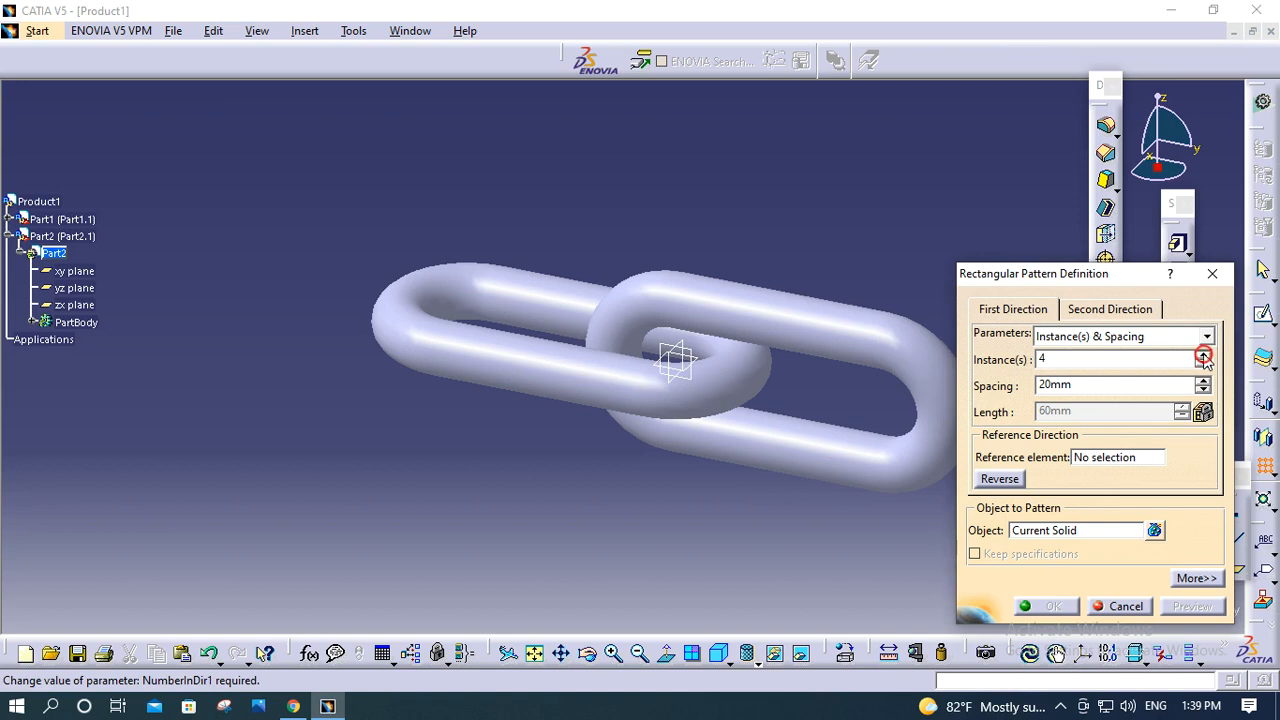
{"action": "left_click", "coordinate": [1044, 386]}
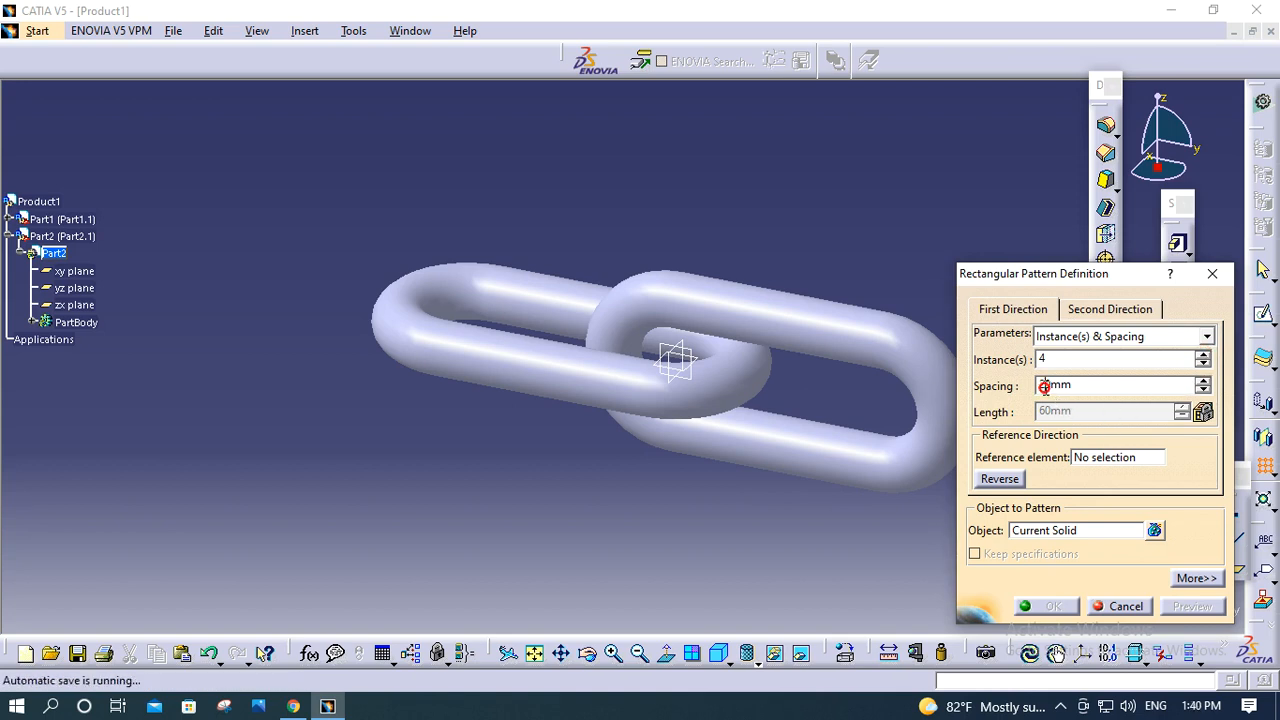
{"action": "left_click", "coordinate": [1104, 457]}
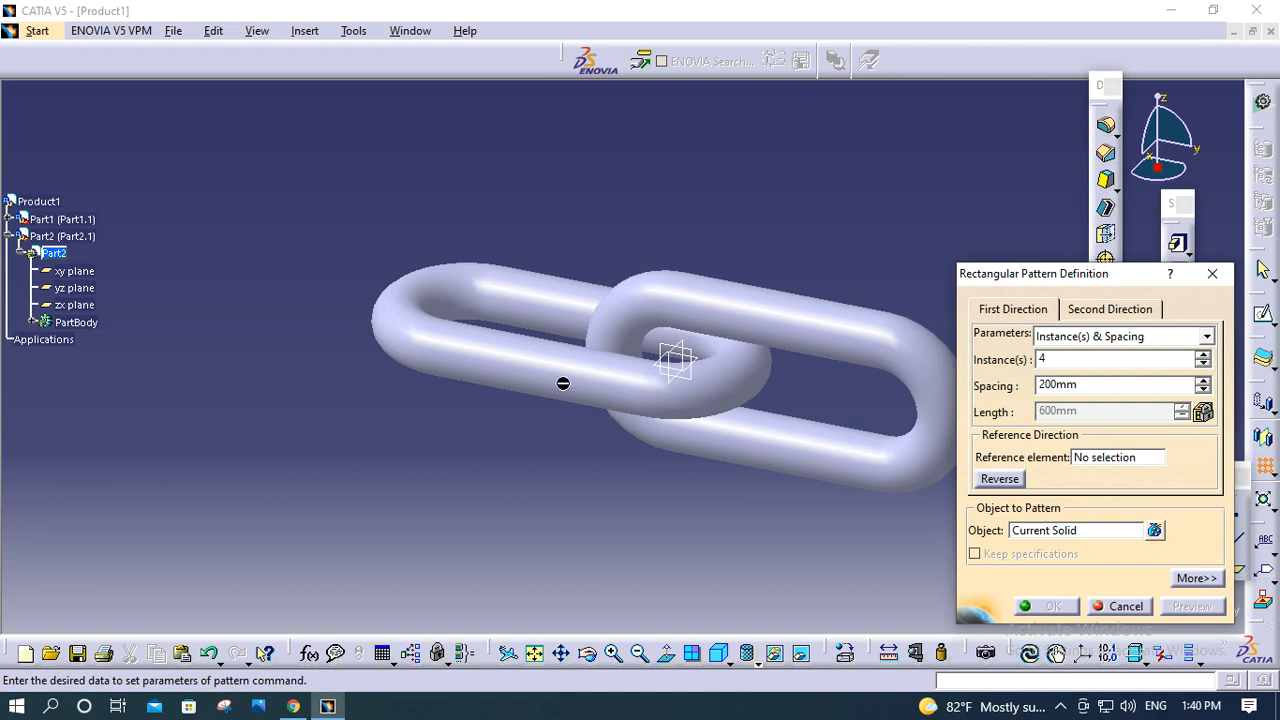
{"action": "left_click", "coordinate": [1100, 462]}
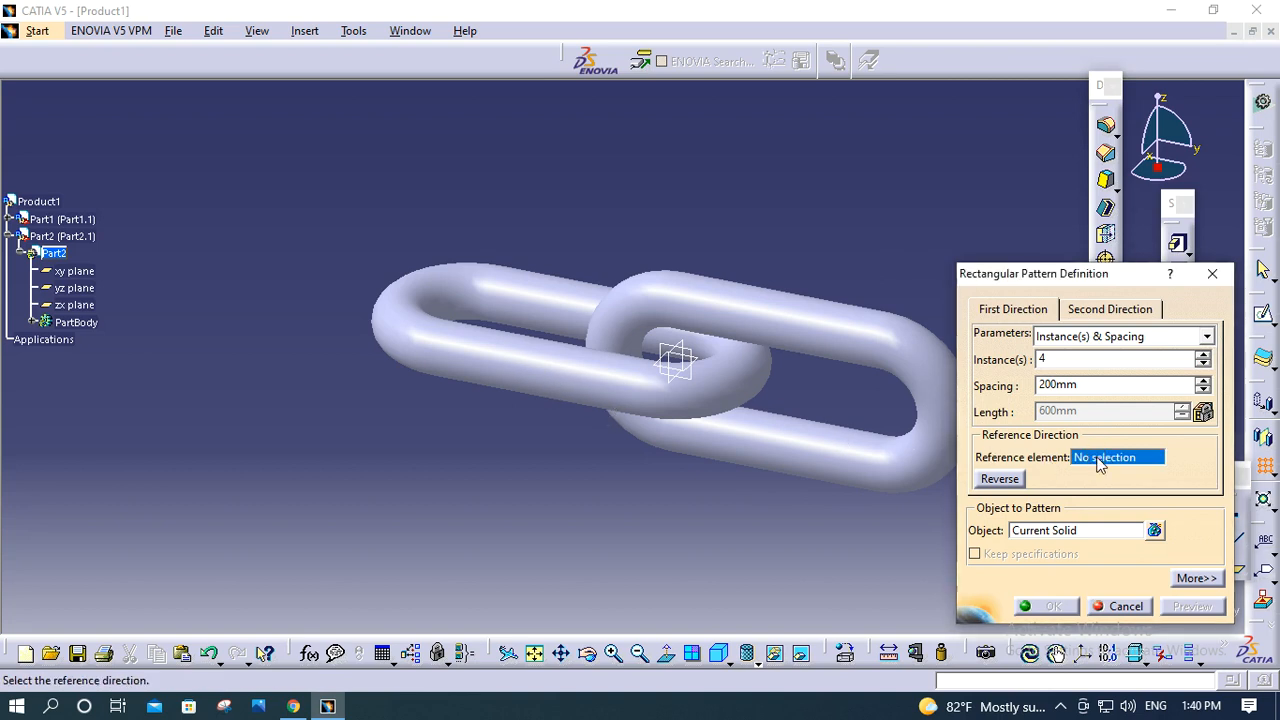
{"action": "left_click", "coordinate": [545, 379]}
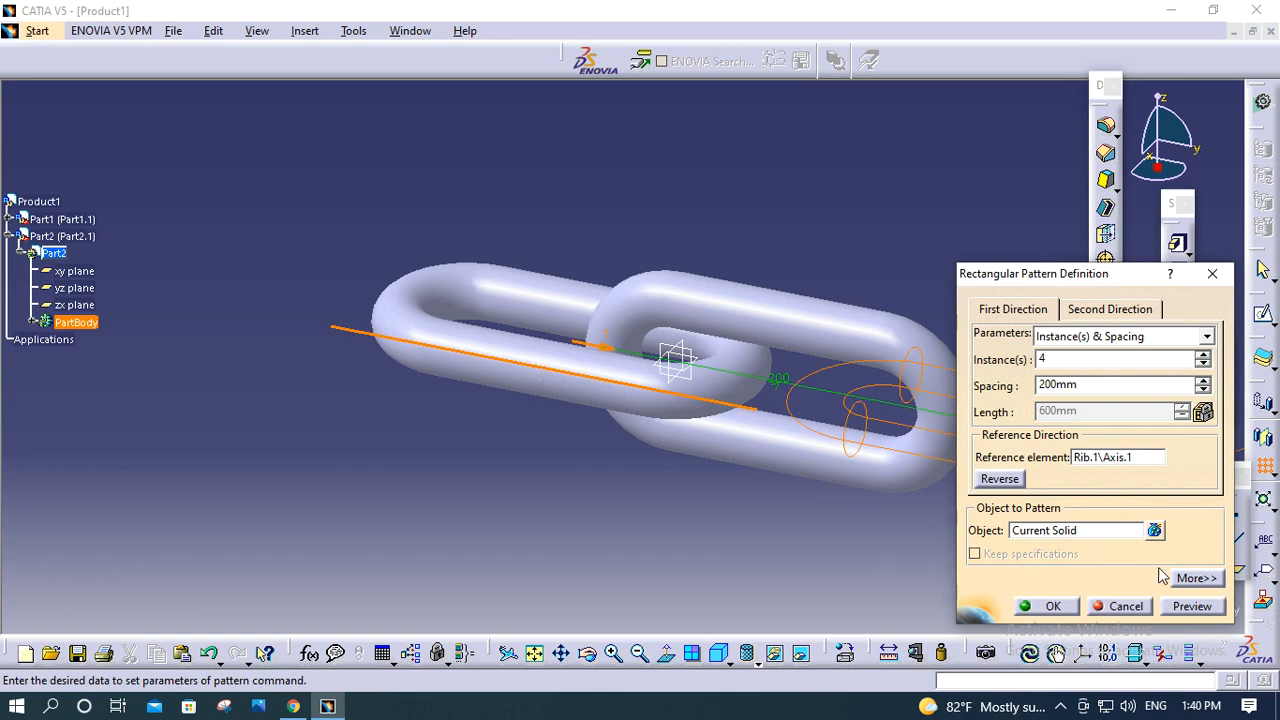
{"action": "left_click", "coordinate": [1189, 607]}
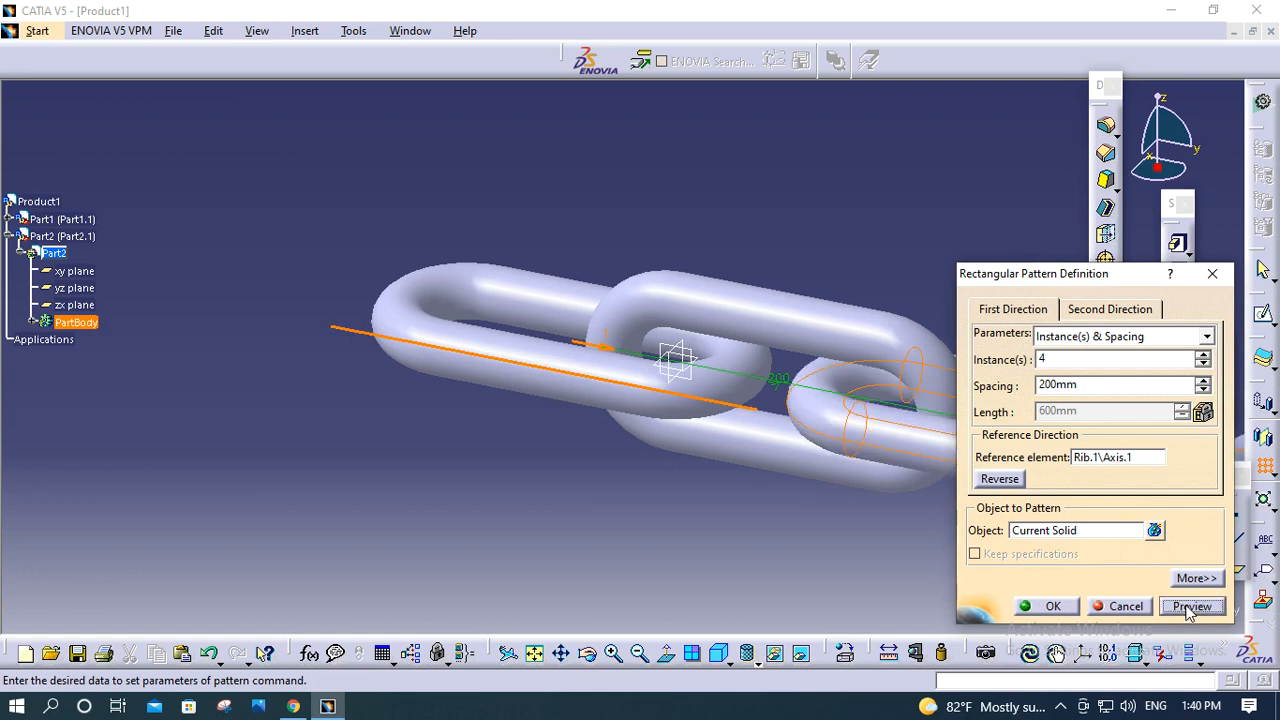
{"action": "middle_click_drag", "start_coordinate": [886, 597], "coordinate": [661, 496]}
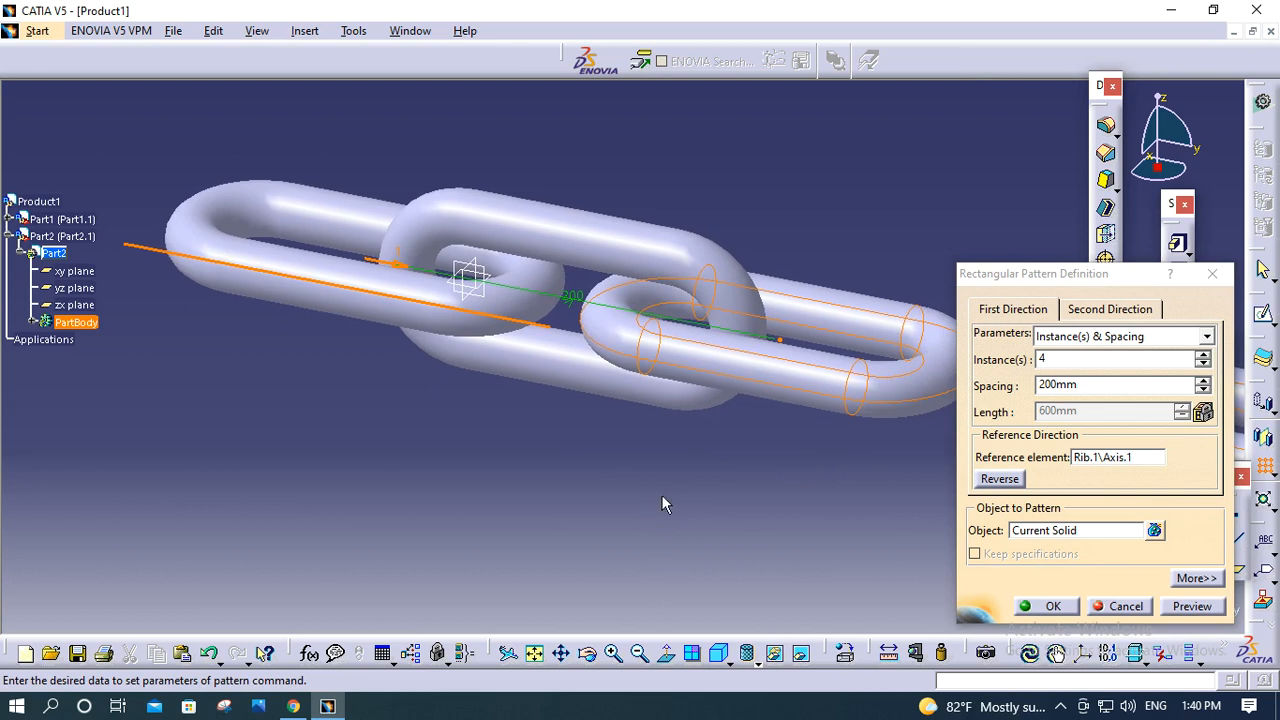
- Set the rectangular pattern's spacing to 250 mm, preview it and create the pattern
{"action": "left_click", "coordinate": [1050, 386]}
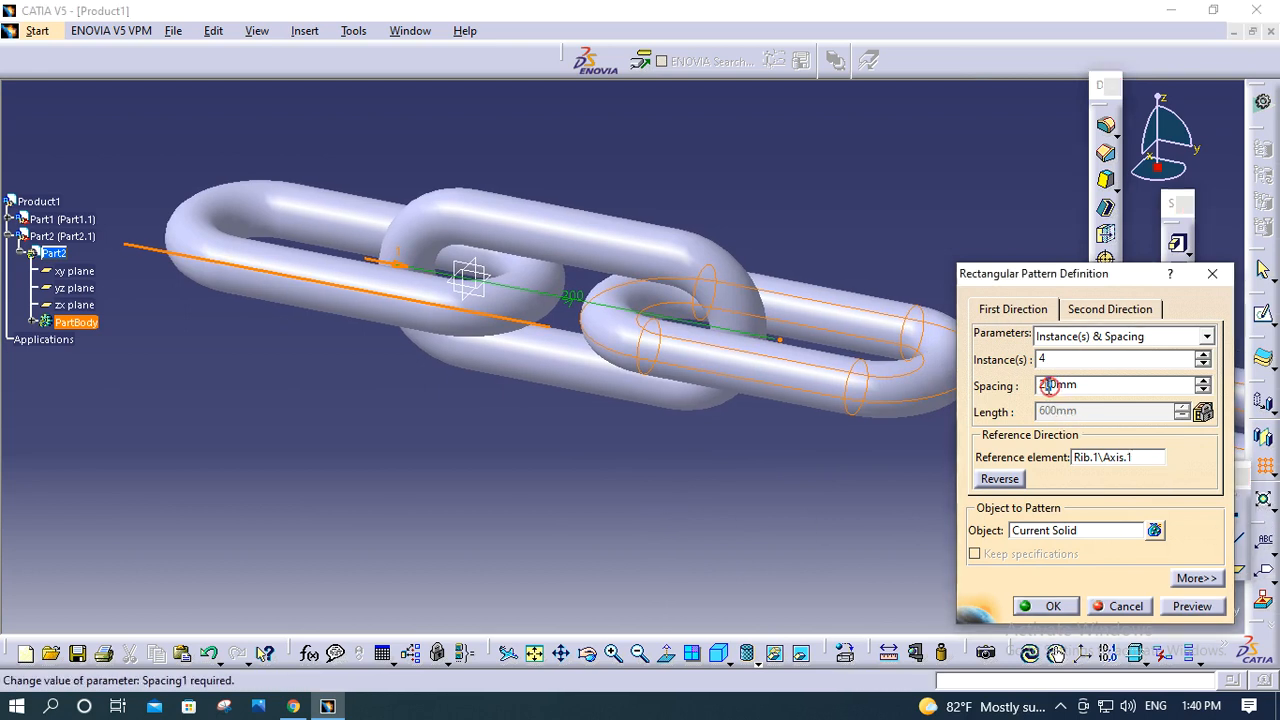
{"action": "left_click", "coordinate": [1193, 606]}
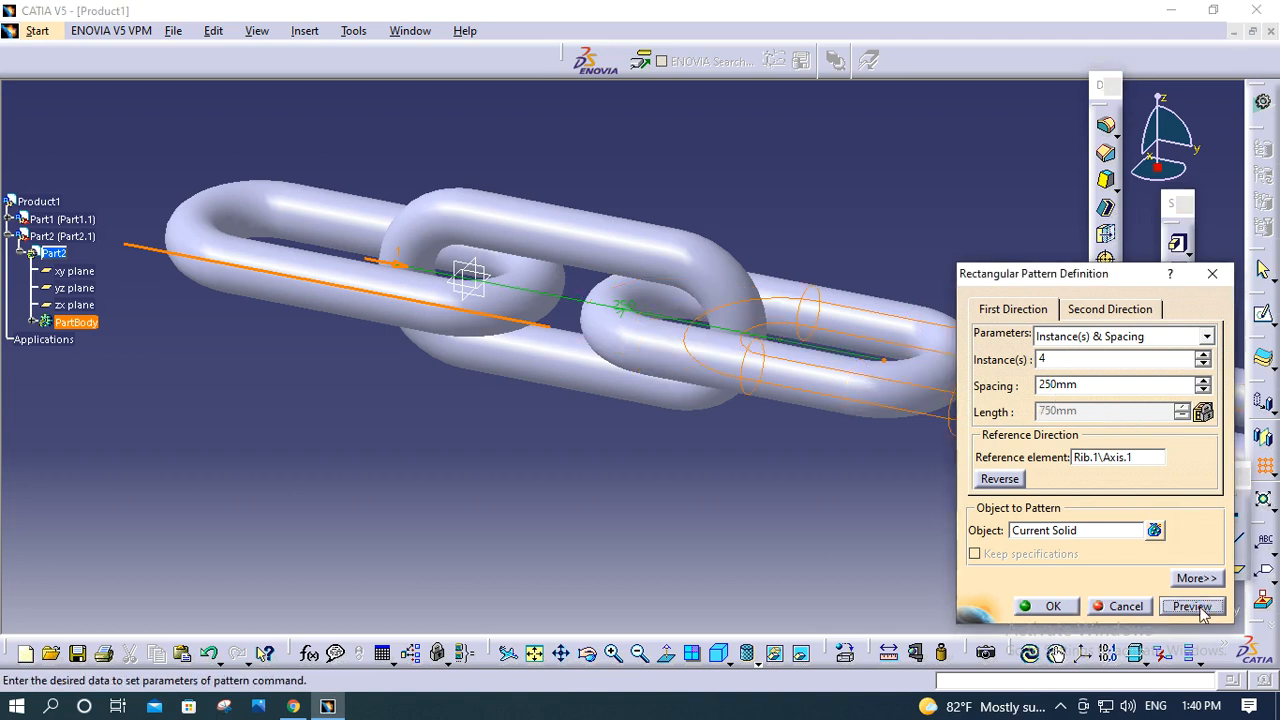
{"action": "left_click", "coordinate": [1055, 606]}
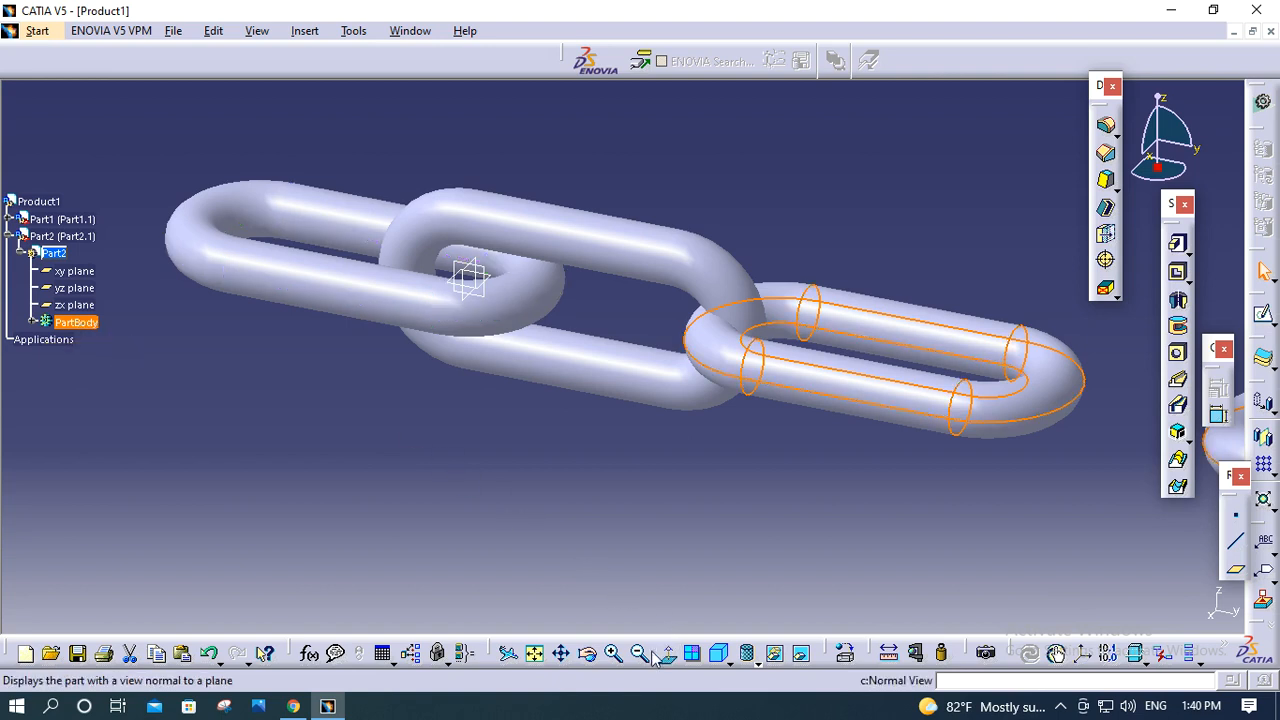
- Edit Part2's rectangular pattern, setting its spacing to 230 mm, preview it and confirm the change
{"action": "left_click", "coordinate": [590, 654]}
{"action": "left_click_drag", "start_coordinate": [757, 494], "coordinate": [728, 452]}
{"action": "middle_click_drag", "start_coordinate": [757, 506], "coordinate": [766, 500]}
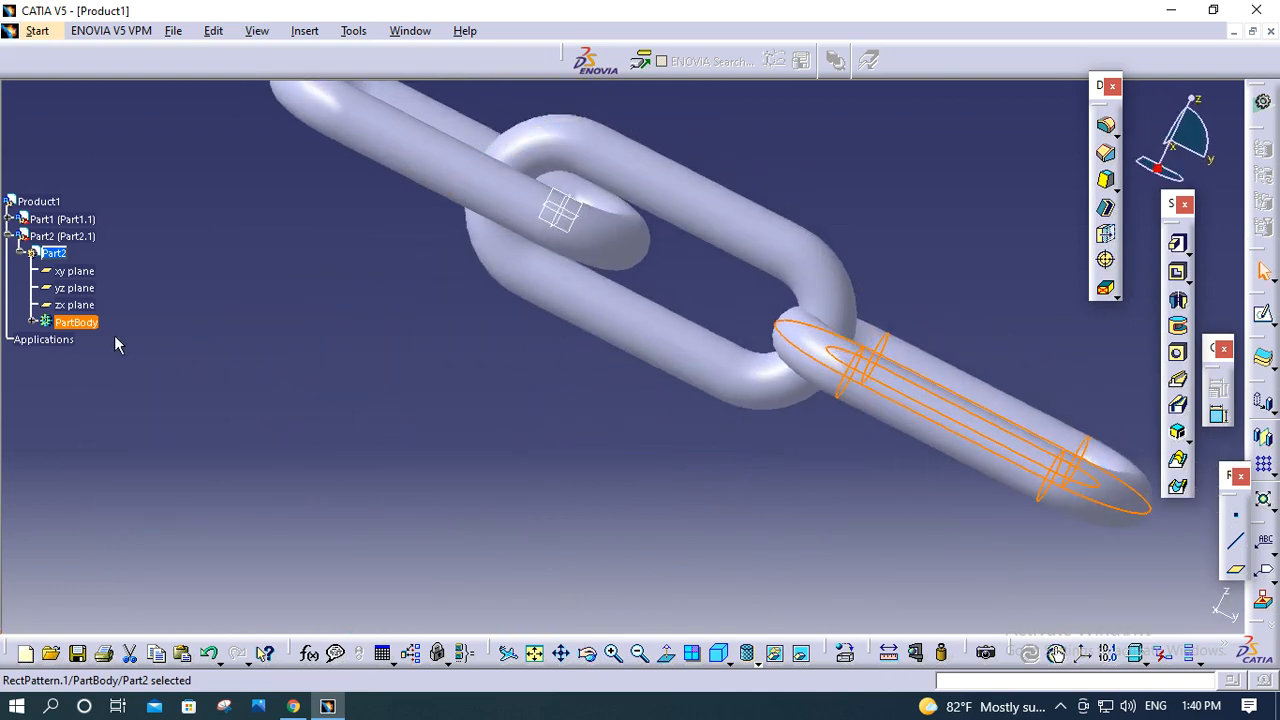
{"action": "left_click", "coordinate": [33, 322]}
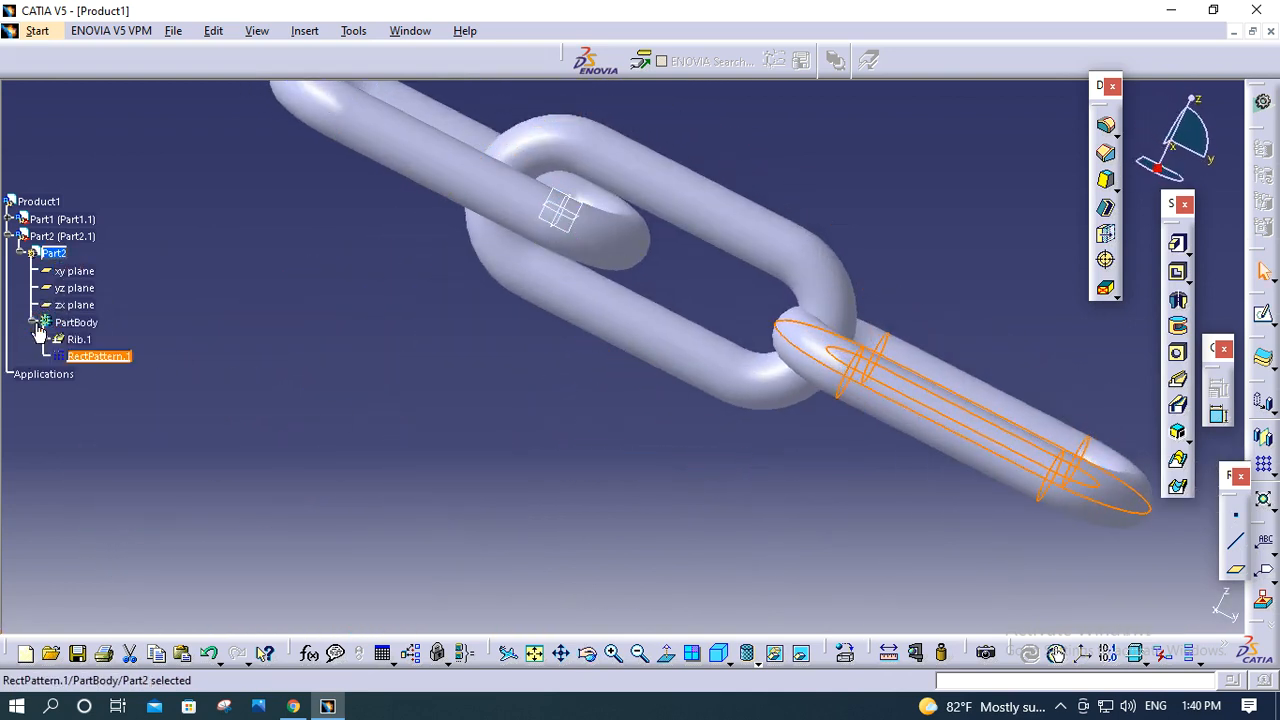
{"action": "double_click", "coordinate": [93, 356]}
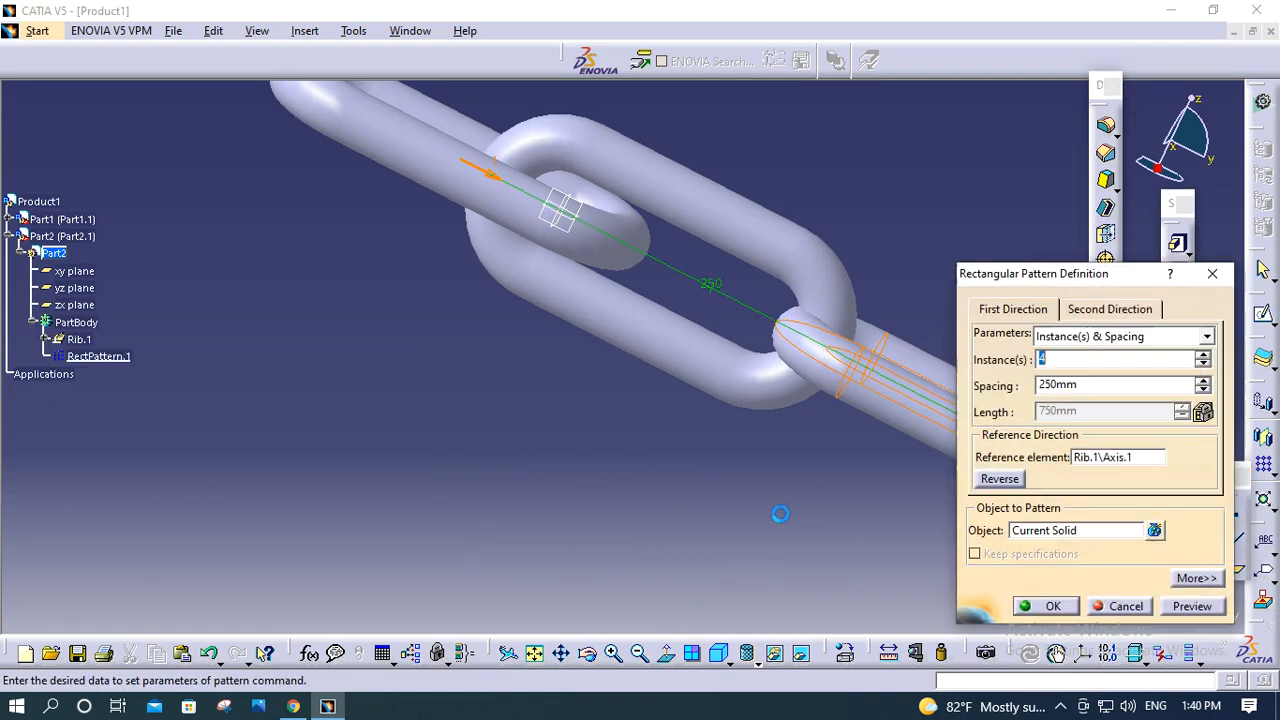
{"action": "left_click", "coordinate": [1052, 386]}
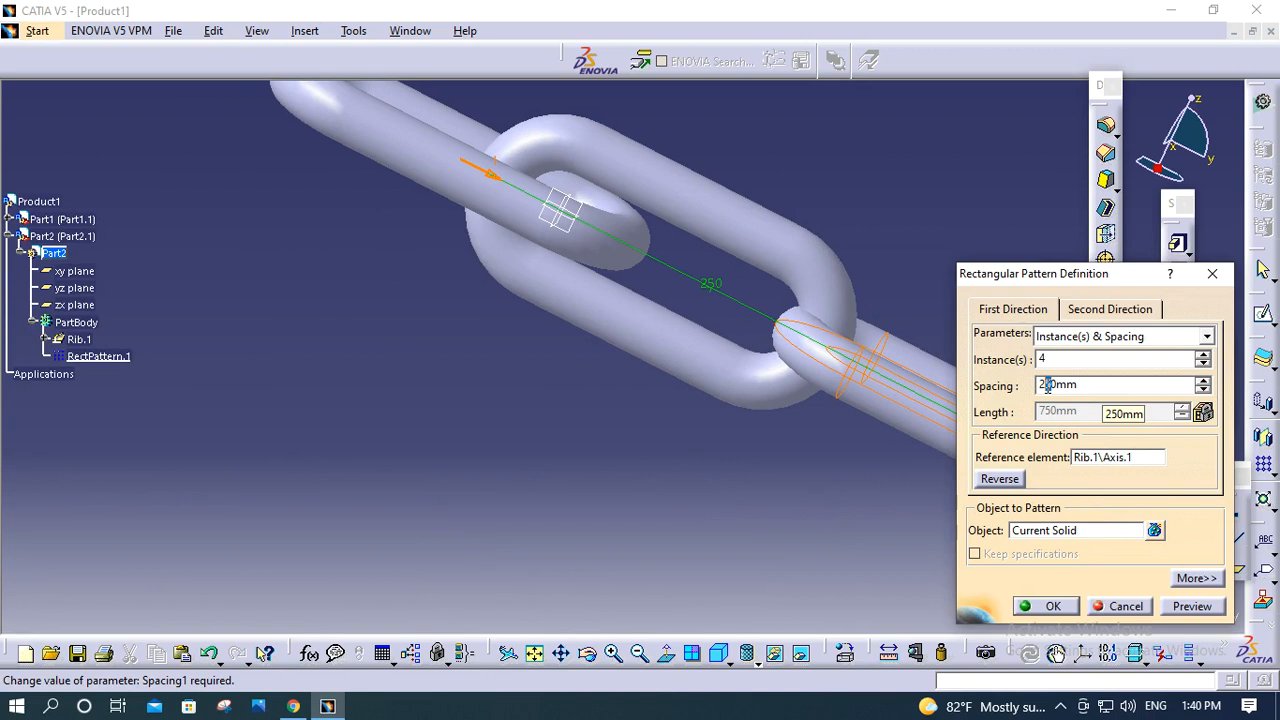
{"action": "type", "text": "3"}
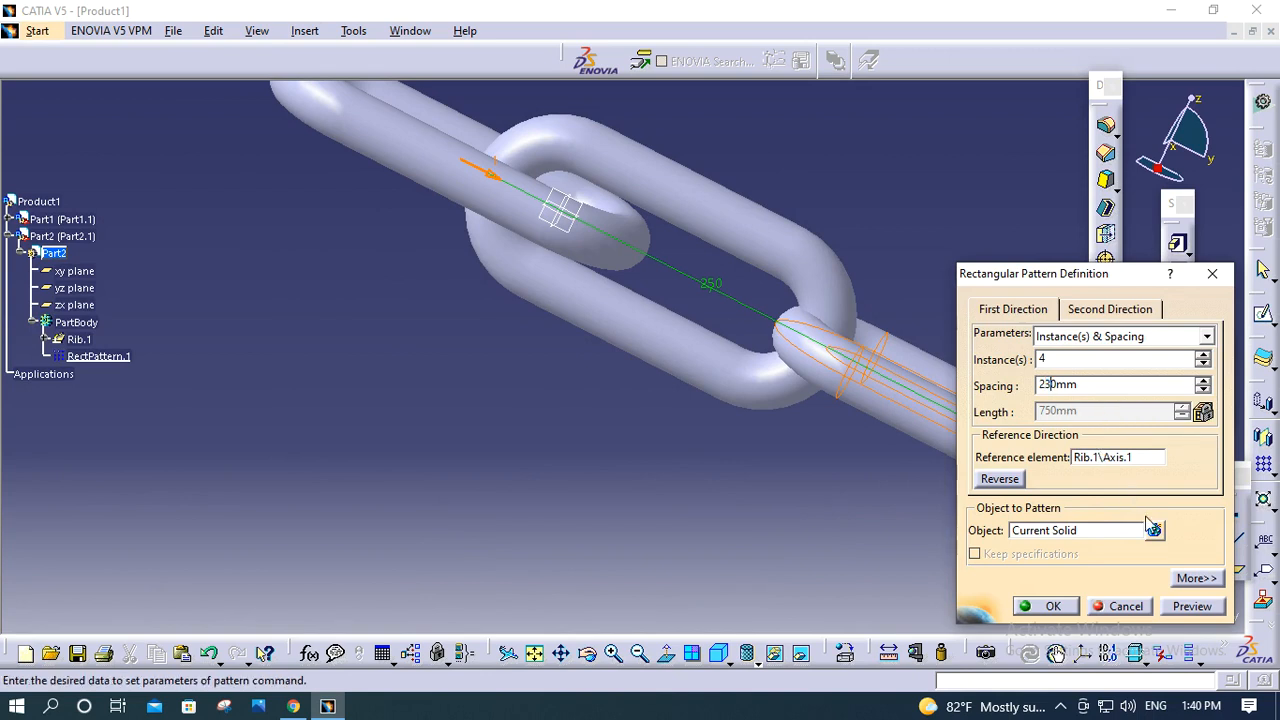
{"action": "left_click", "coordinate": [1189, 608]}
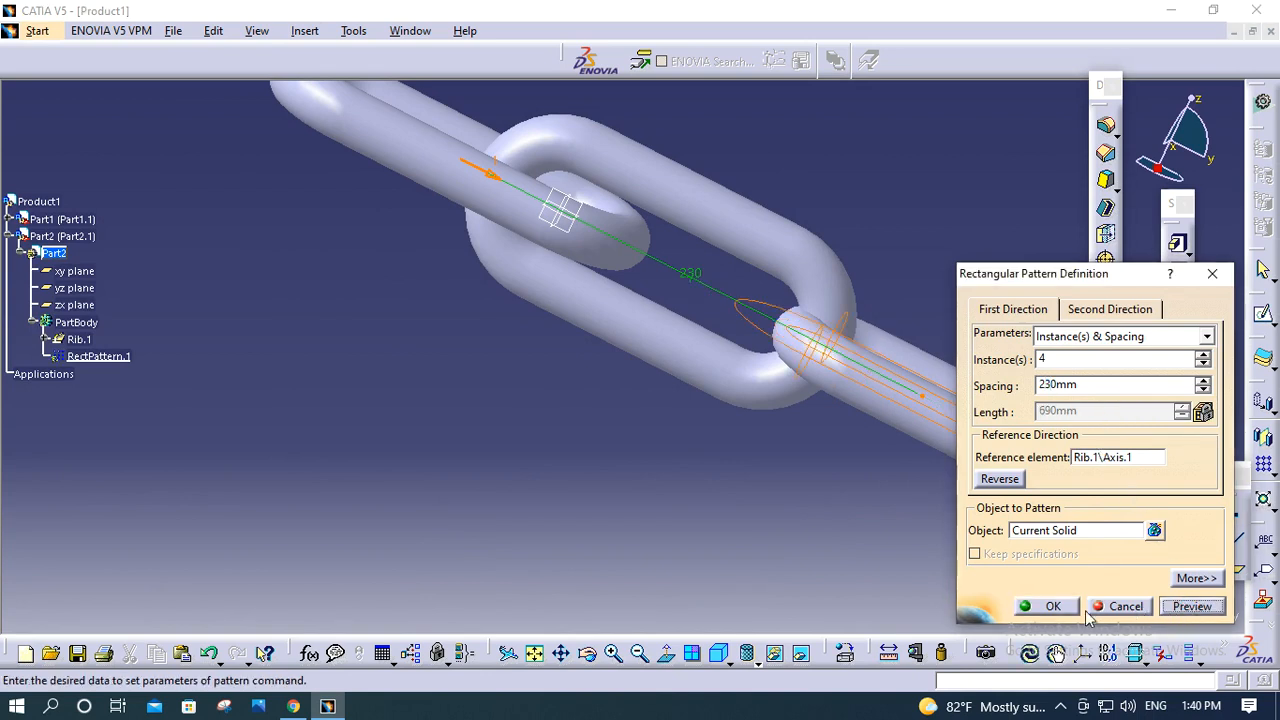
{"action": "left_click", "coordinate": [1052, 607]}
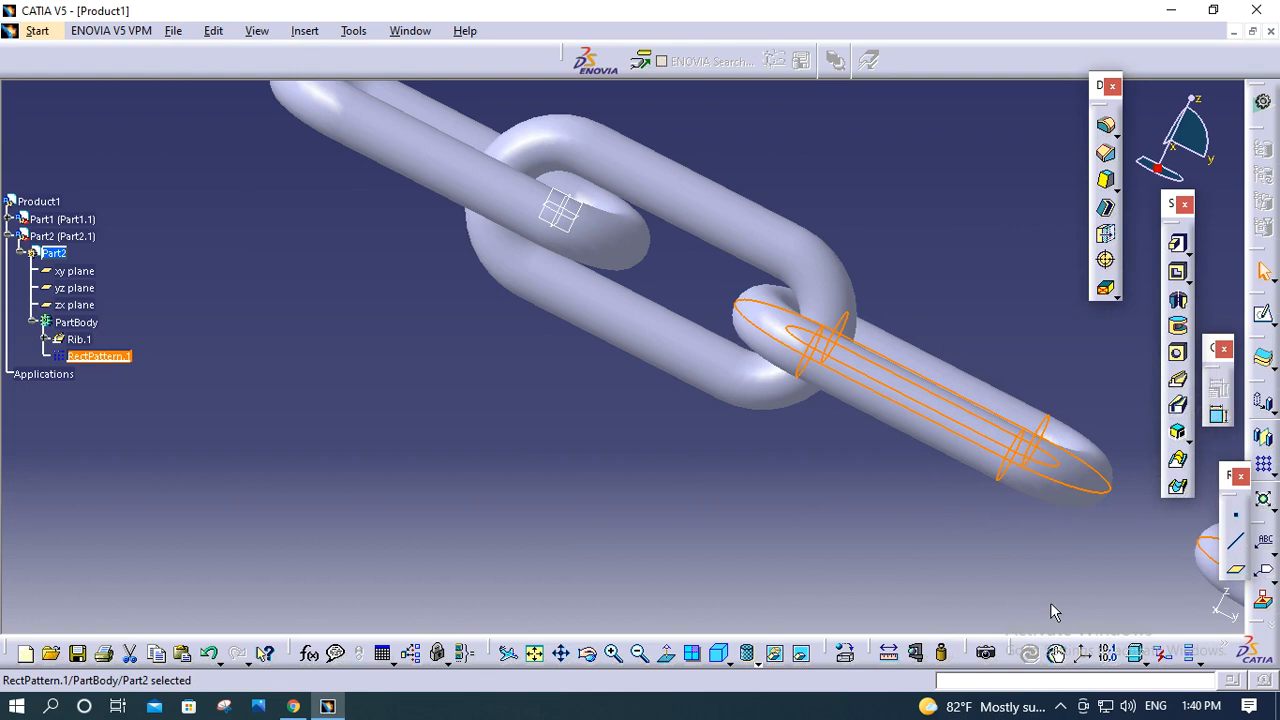
- Expand Part1 in the assembly and make it the active part for editing
{"action": "left_click", "coordinate": [917, 541]}
{"action": "middle_click_drag", "start_coordinate": [384, 308], "coordinate": [537, 449]}
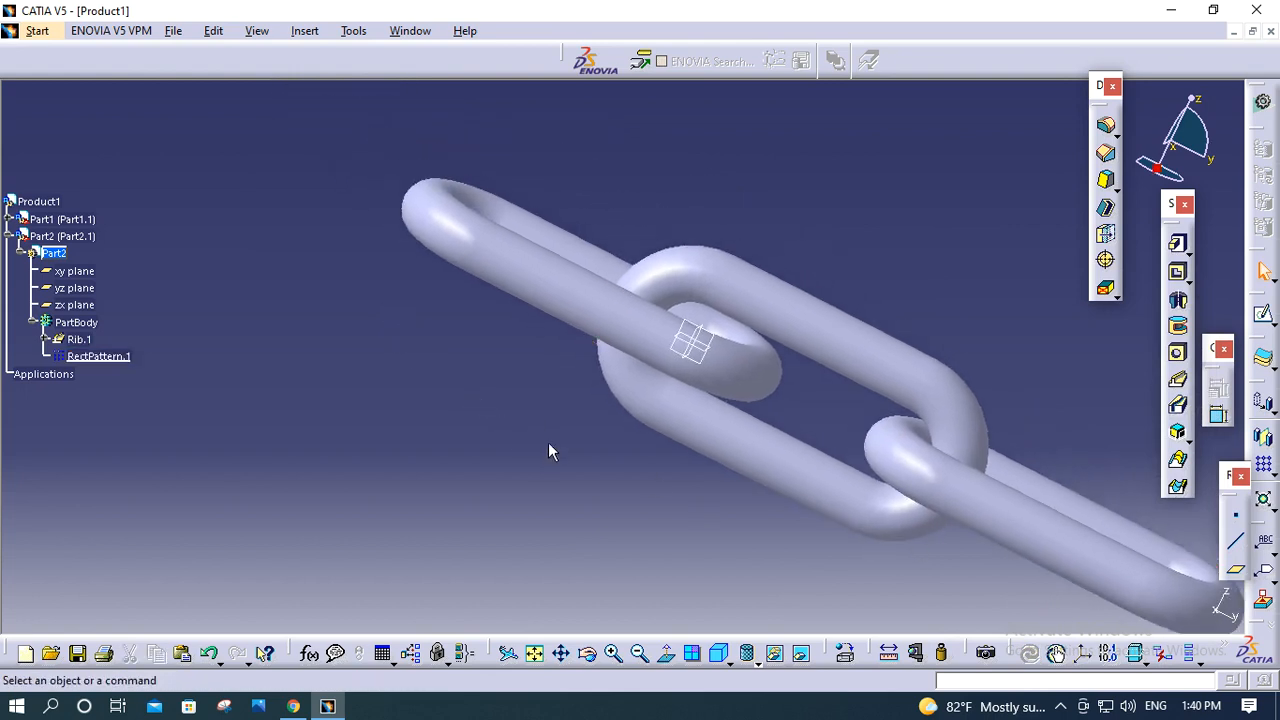
{"action": "left_click", "coordinate": [686, 420]}
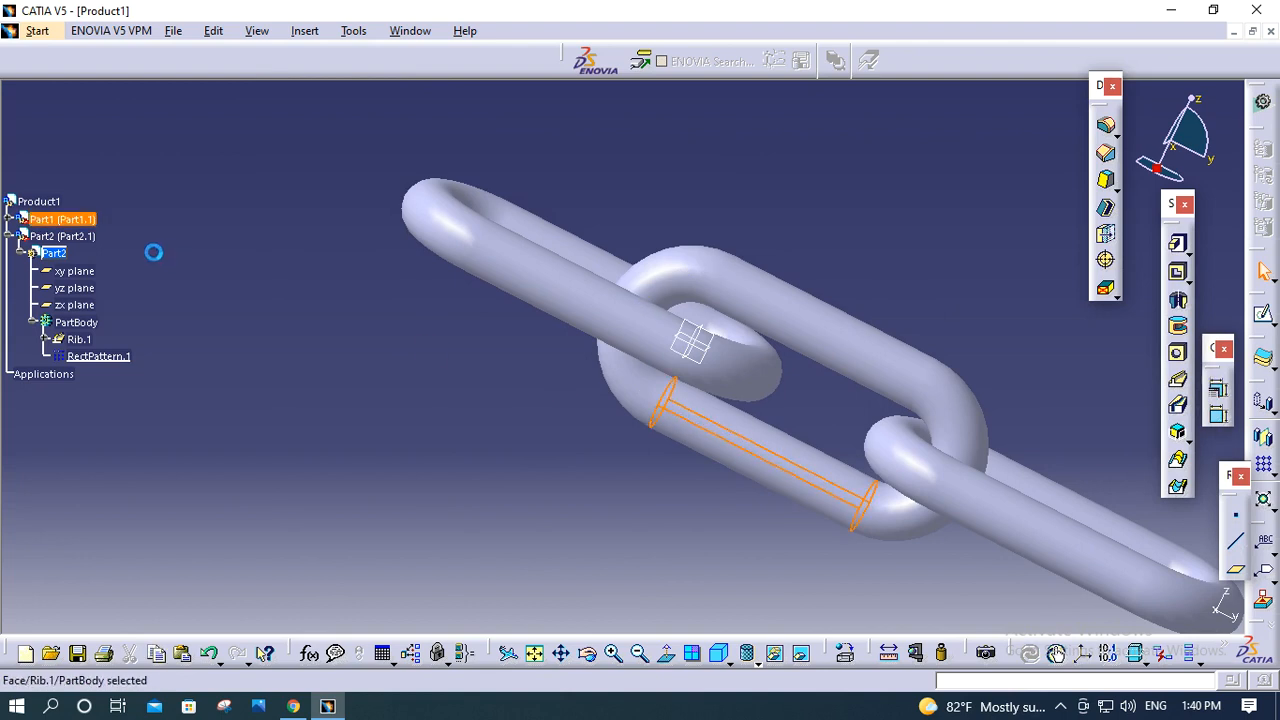
{"action": "double_click", "coordinate": [86, 220]}
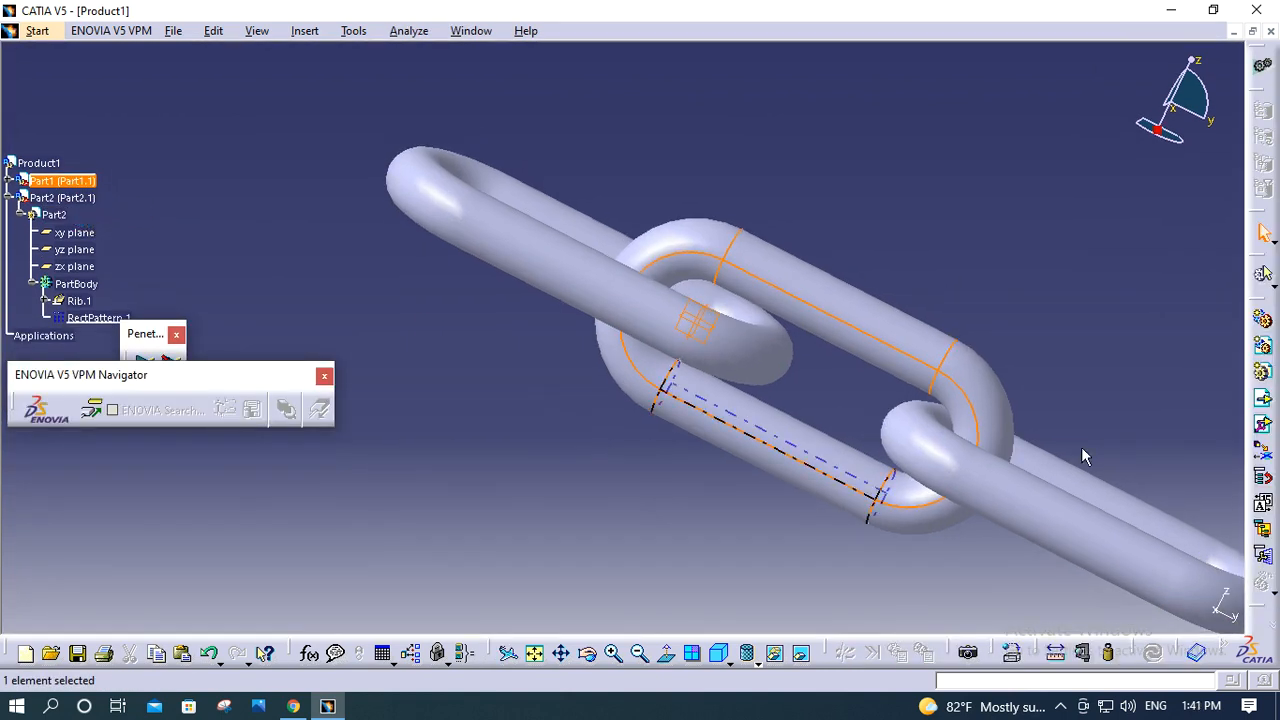
{"action": "left_click", "coordinate": [6, 180]}
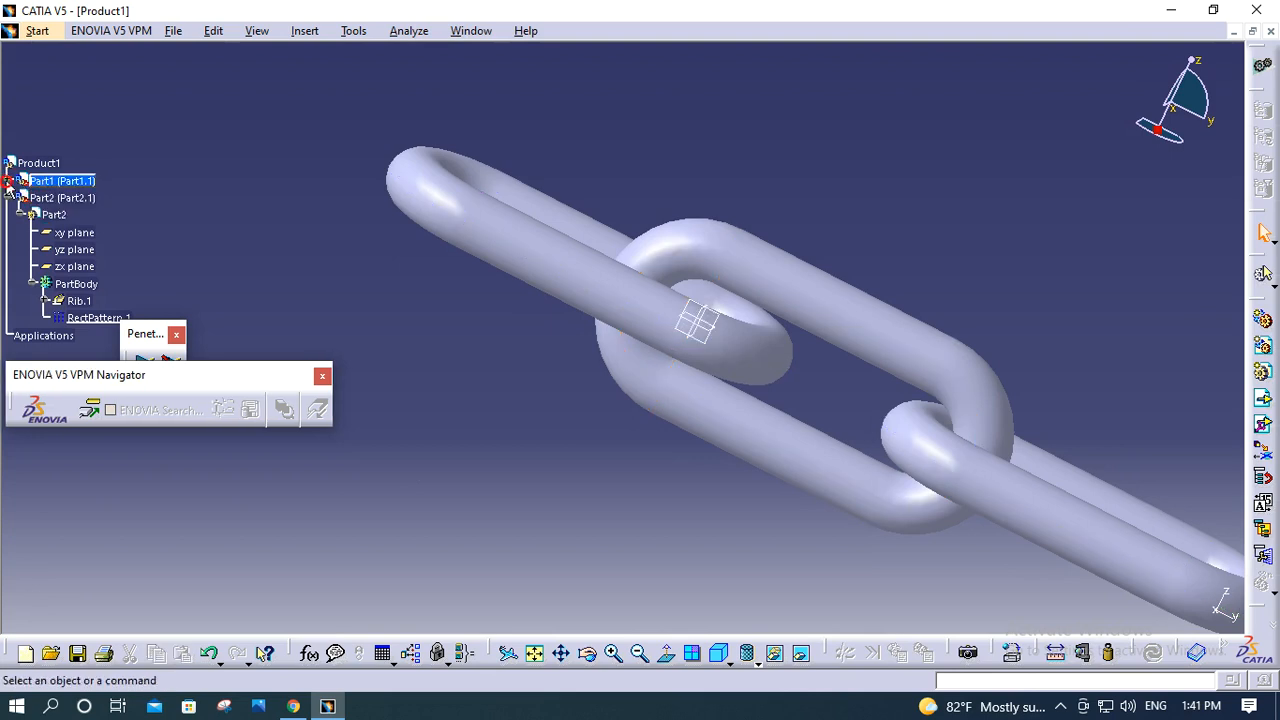
{"action": "double_click", "coordinate": [54, 199]}
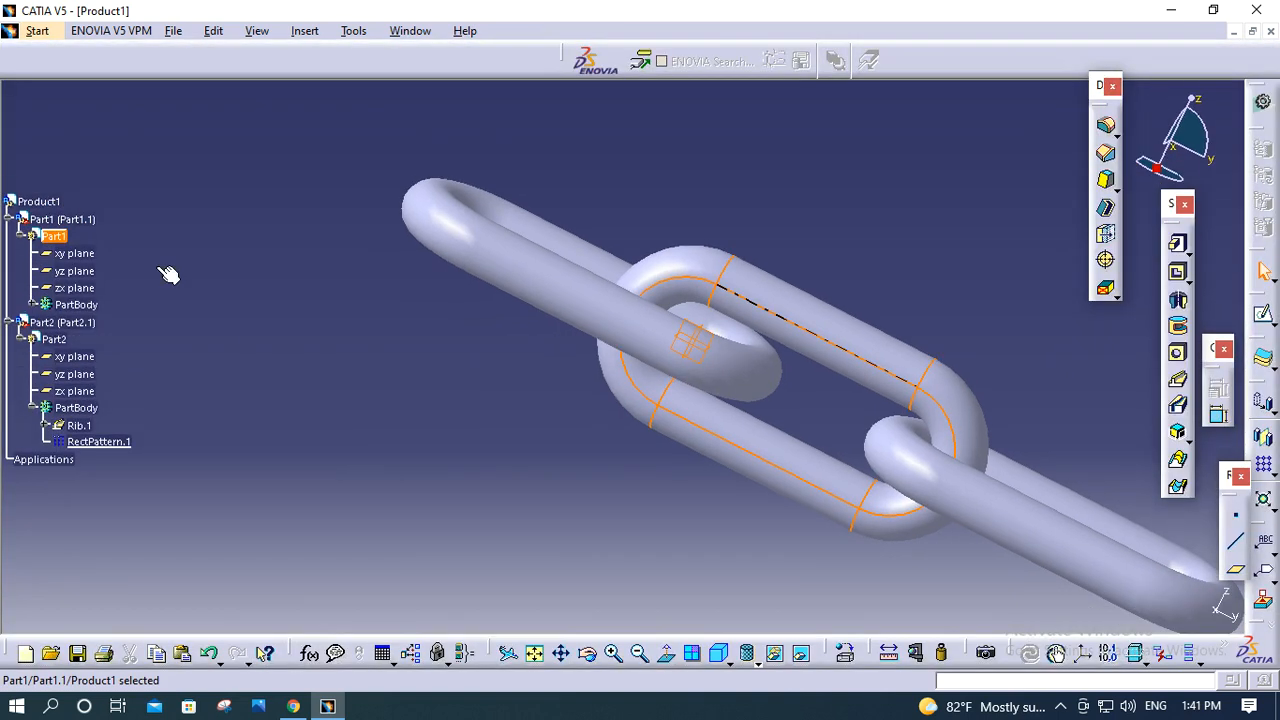
- Define and preview a rectangular pattern of Part1's link with 4 instances at 230 mm spacing, using the axis of Part2's straight link side as direction
{"action": "left_click", "coordinate": [1266, 463]}
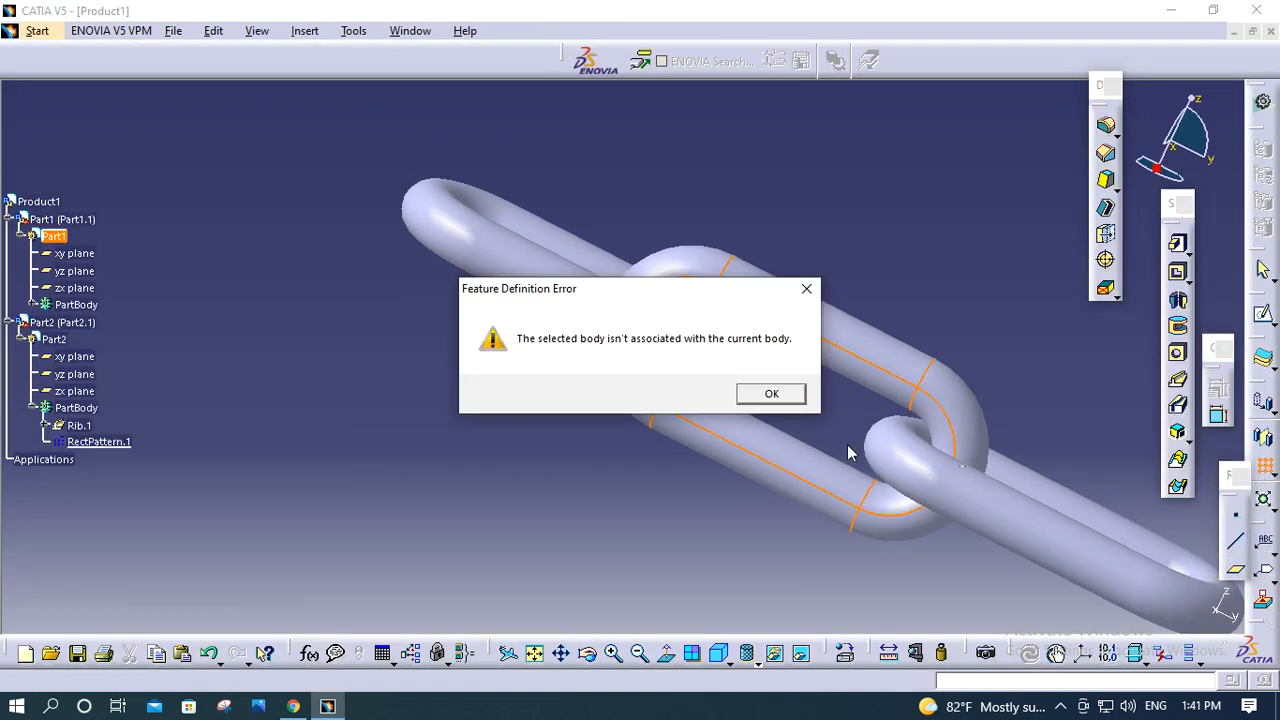
{"action": "left_click", "coordinate": [764, 396]}
{"action": "middle_click_drag", "start_coordinate": [814, 420], "coordinate": [535, 307]}
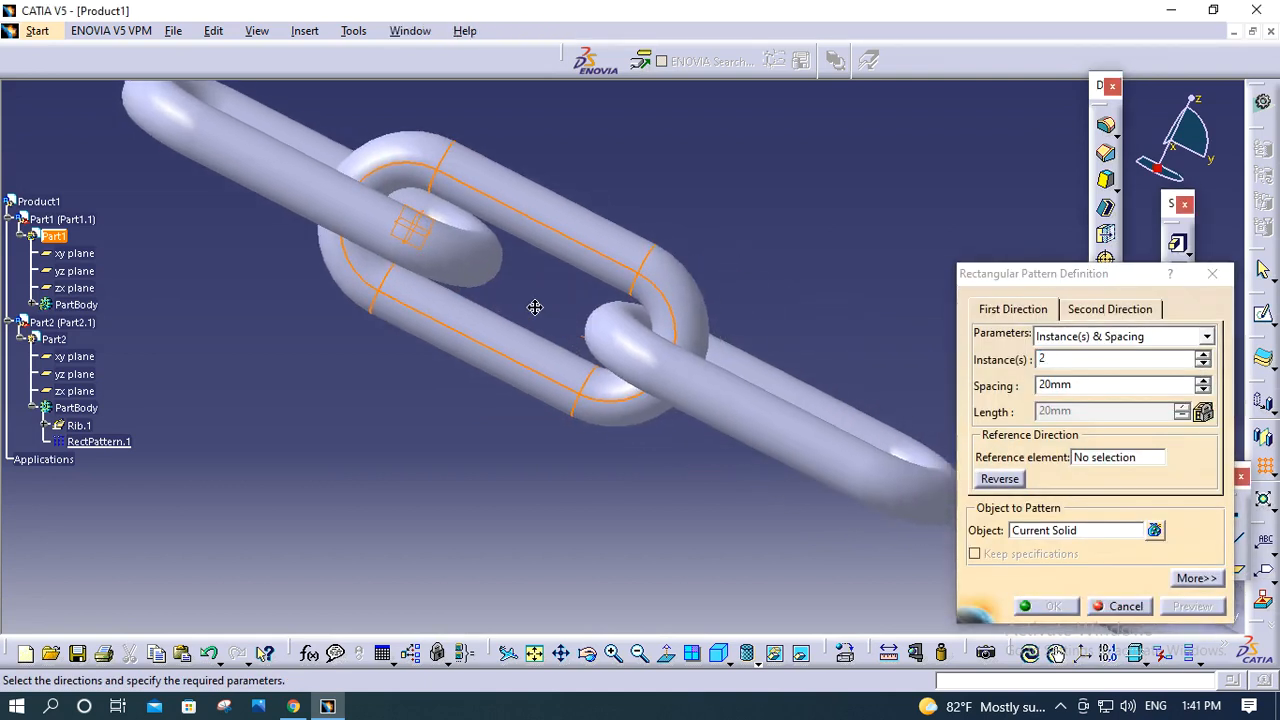
{"action": "left_click", "coordinate": [1050, 360]}
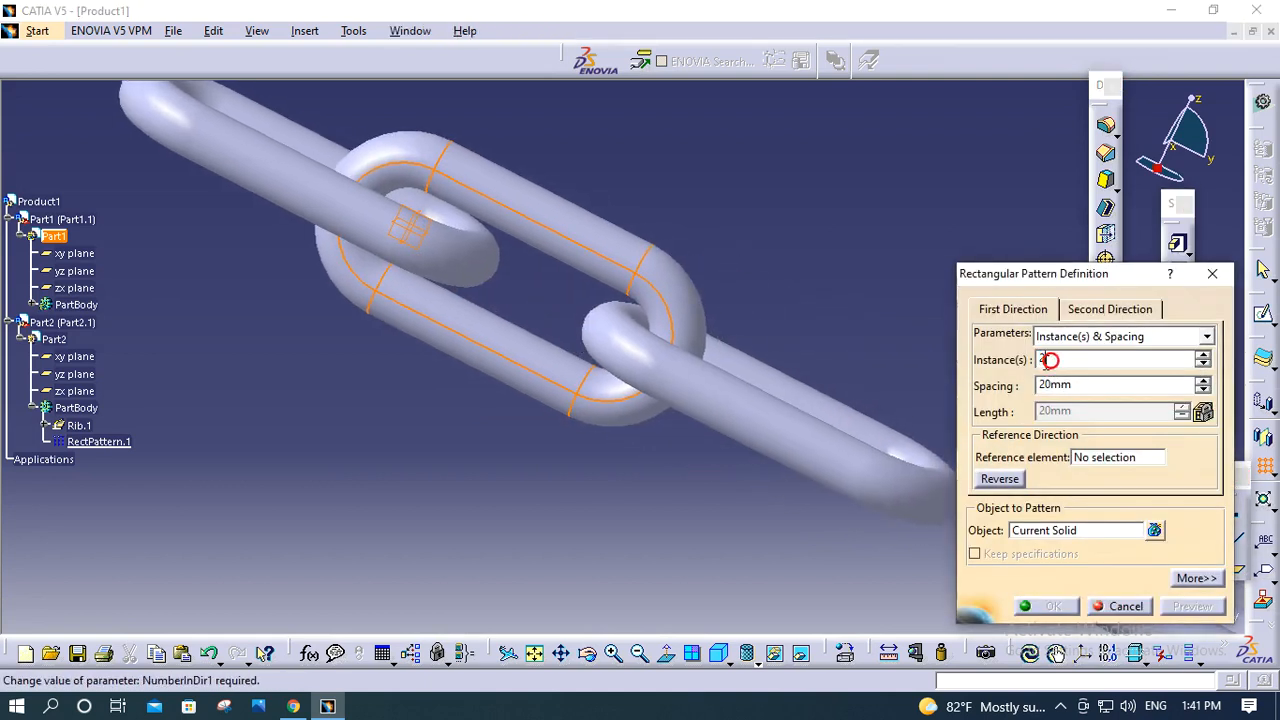
{"action": "left_click", "coordinate": [1203, 357]}
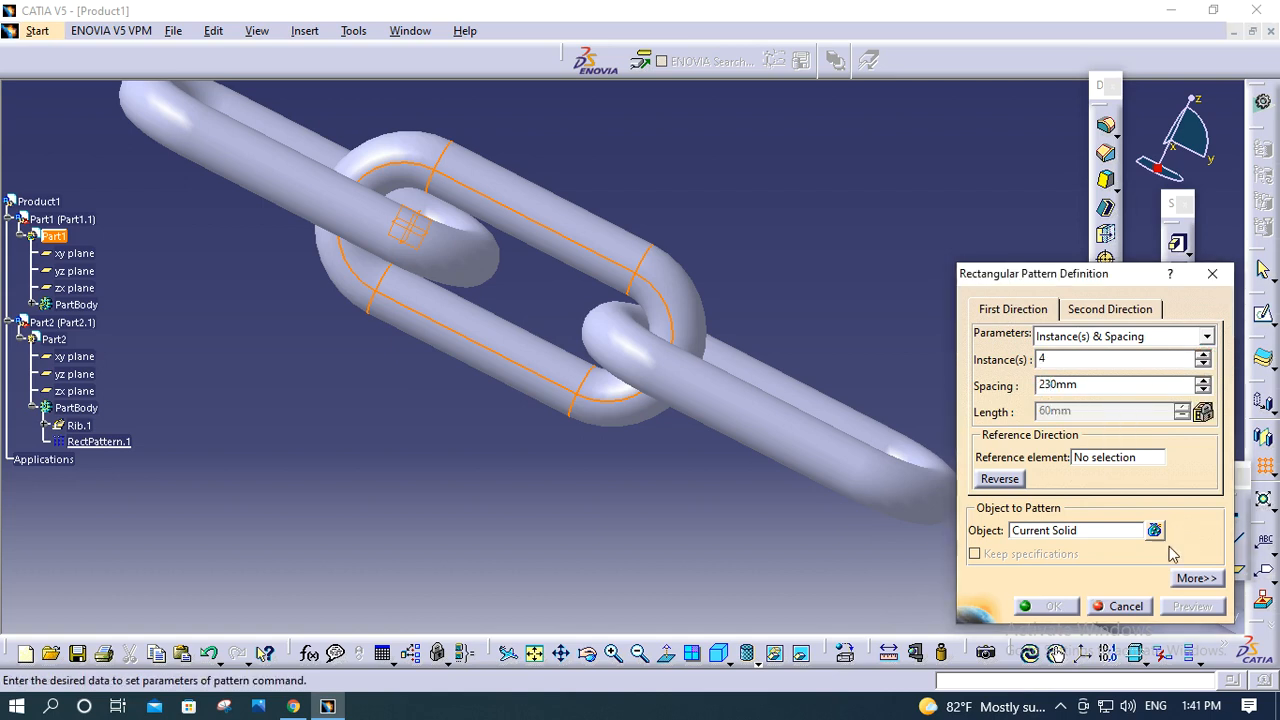
{"action": "left_click", "coordinate": [1109, 456]}
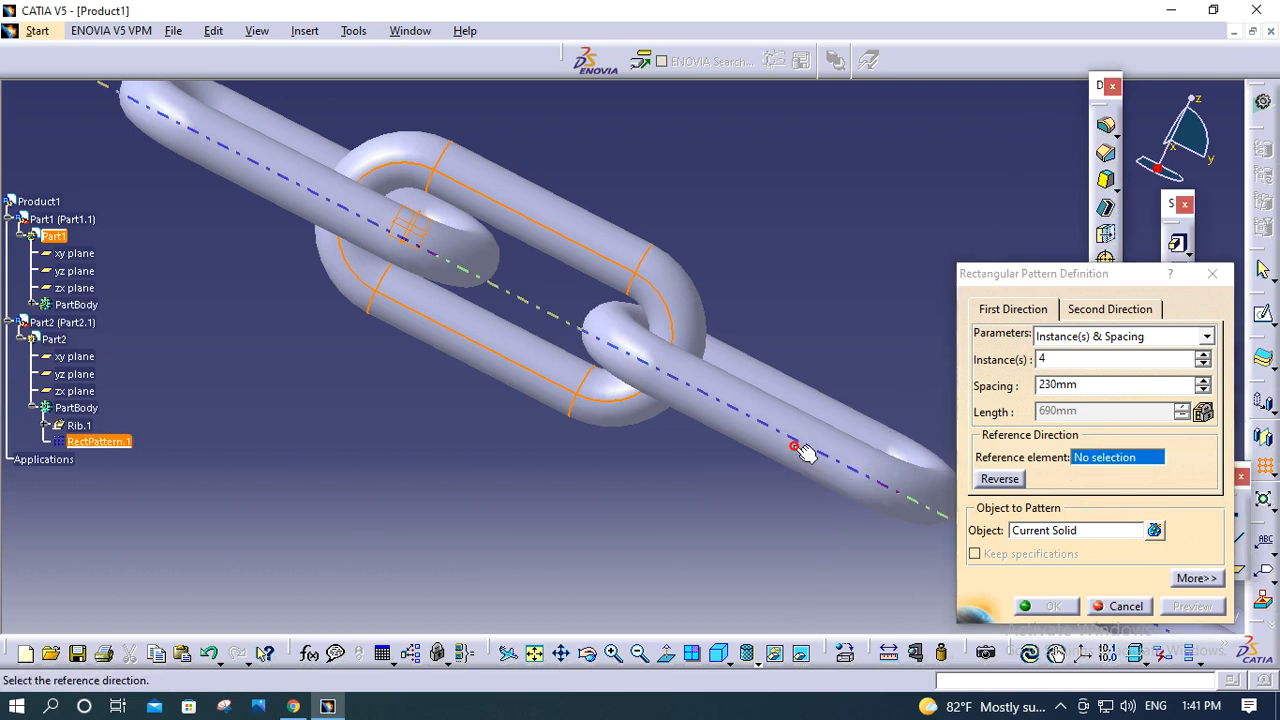
{"action": "left_click", "coordinate": [800, 448]}
{"action": "middle_click_drag", "start_coordinate": [774, 291], "coordinate": [564, 481]}
{"action": "left_click", "coordinate": [1191, 607]}
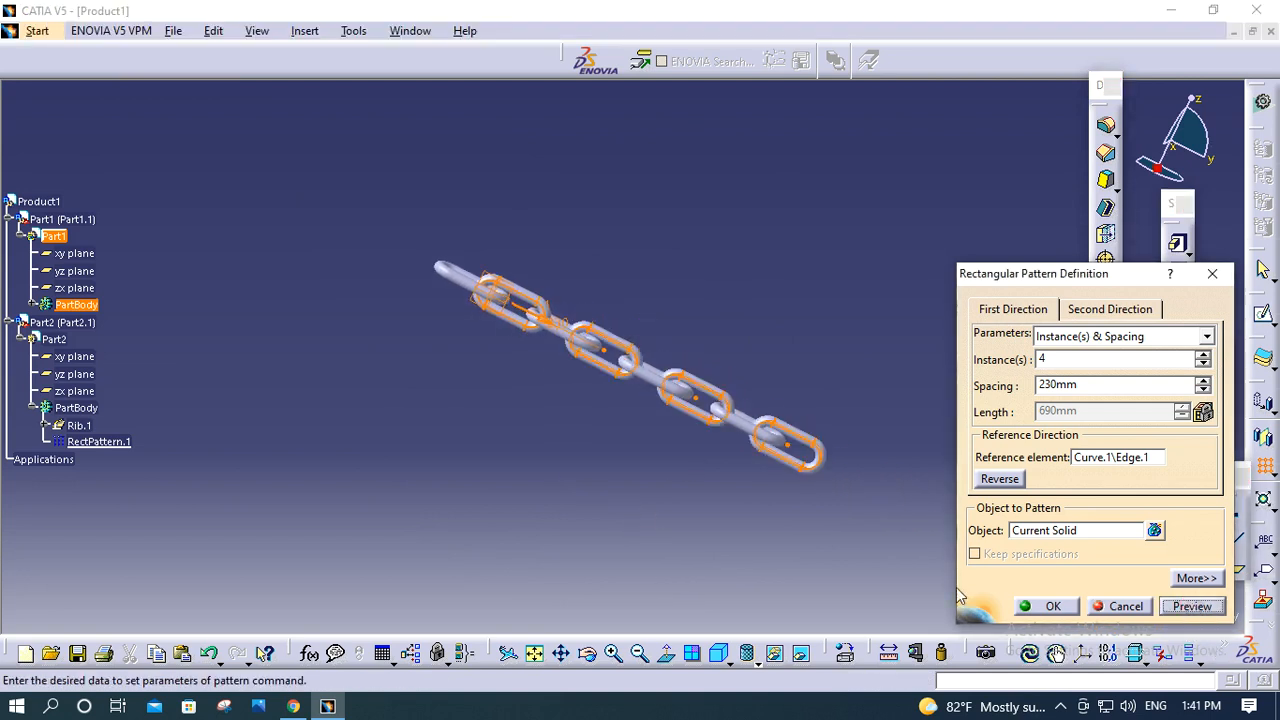
- Inspect how the previewed links interlock from another angle and create Part1's rectangular pattern
{"action": "middle_click_drag", "start_coordinate": [751, 526], "coordinate": [764, 342]}
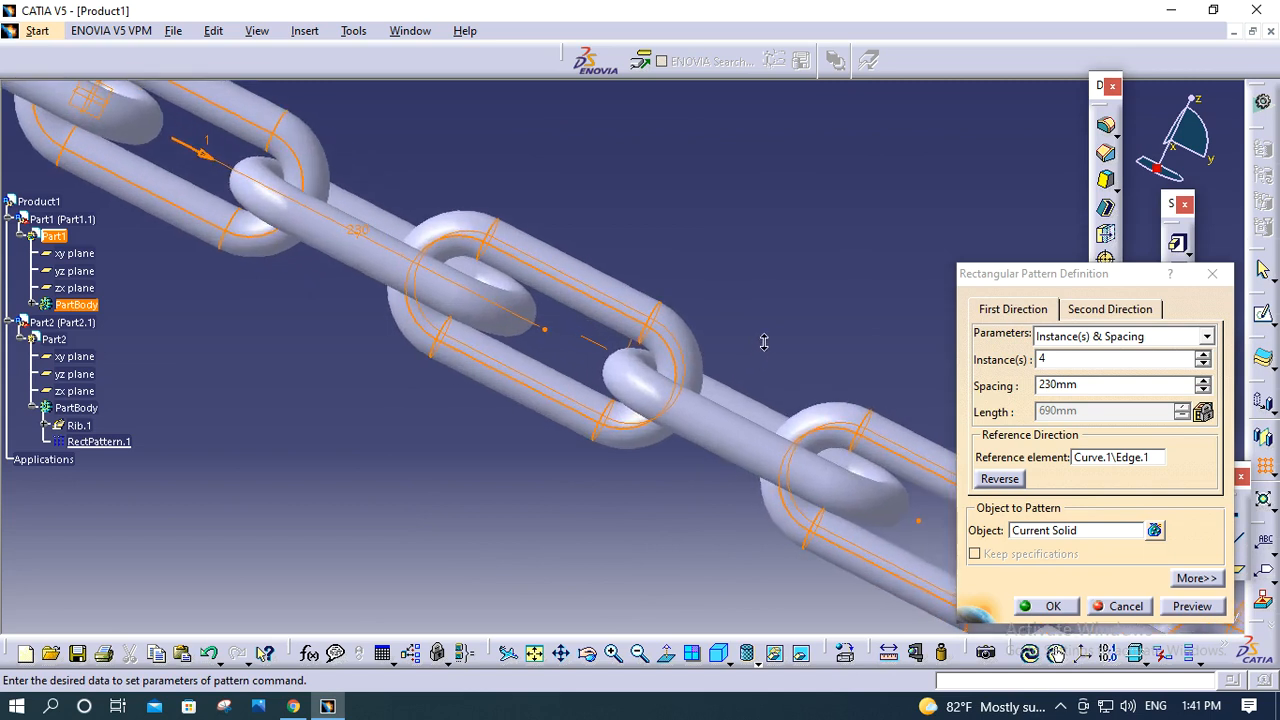
{"action": "left_click", "coordinate": [587, 653]}
{"action": "left_click_drag", "start_coordinate": [781, 311], "coordinate": [756, 366]}
{"action": "middle_click_drag", "start_coordinate": [756, 366], "coordinate": [727, 487]}
{"action": "middle_click_drag", "start_coordinate": [786, 522], "coordinate": [746, 240]}
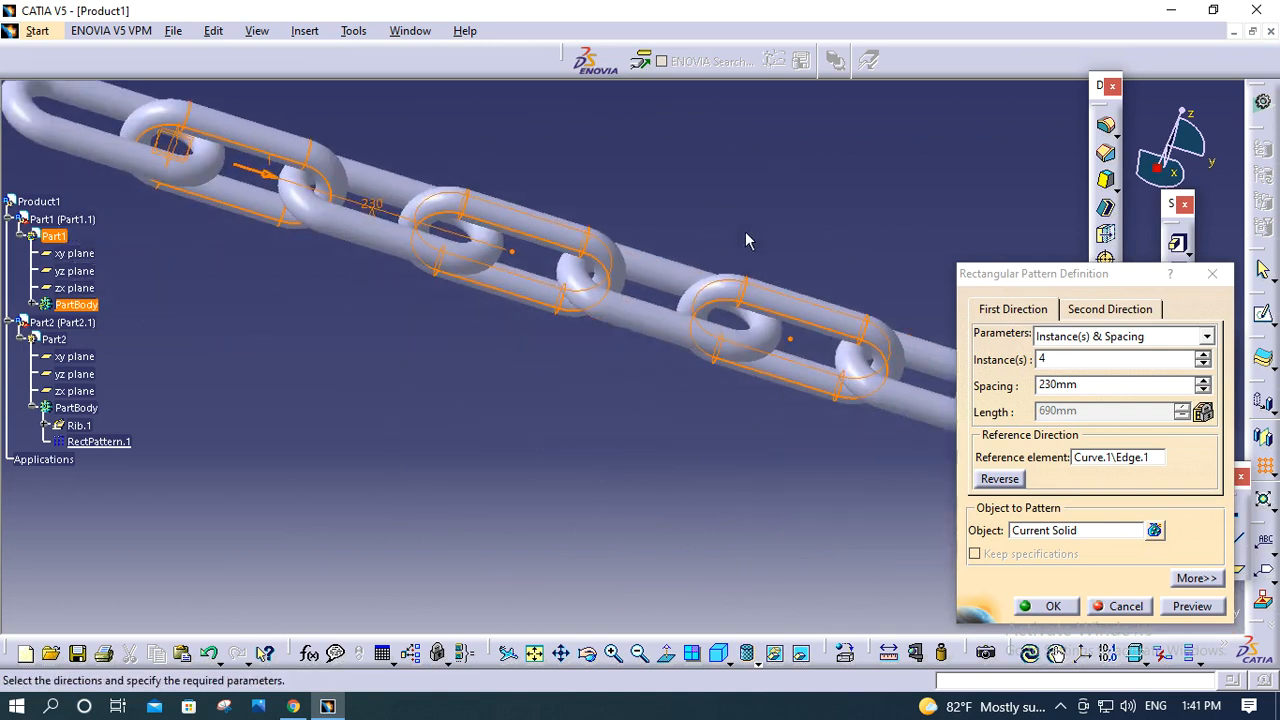
{"action": "left_click", "coordinate": [1184, 607]}
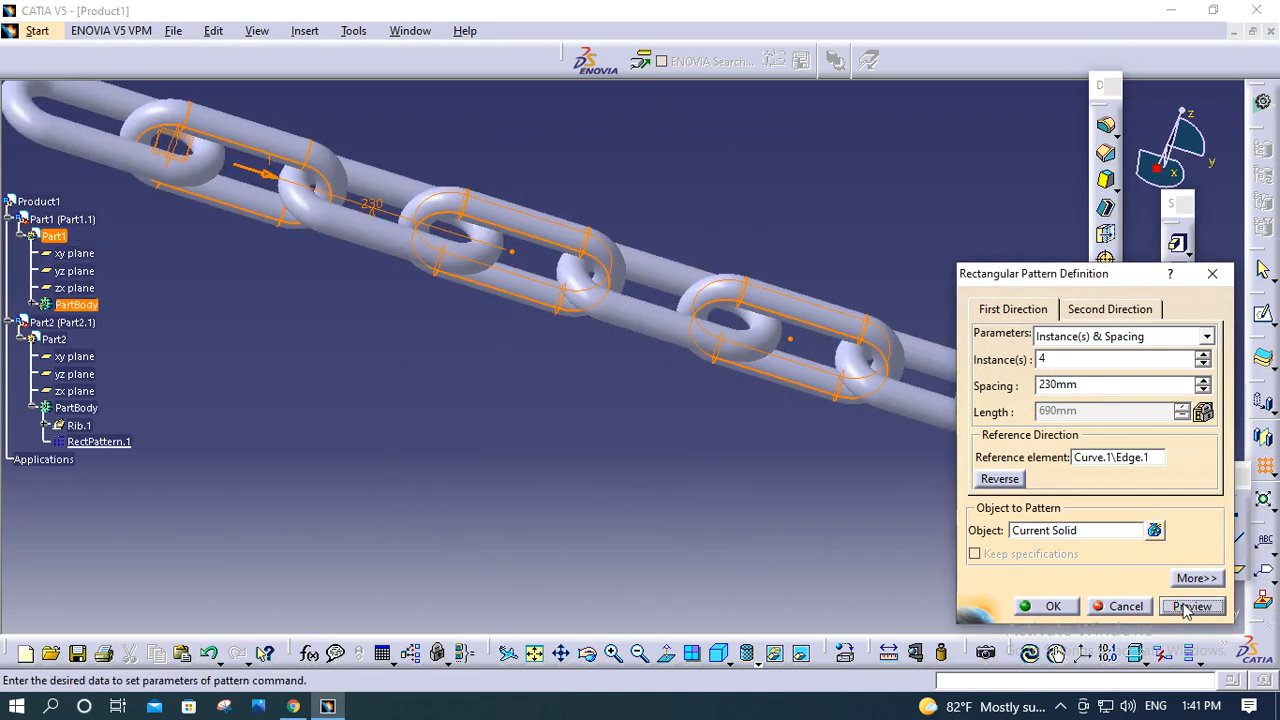
{"action": "left_click", "coordinate": [1050, 607]}
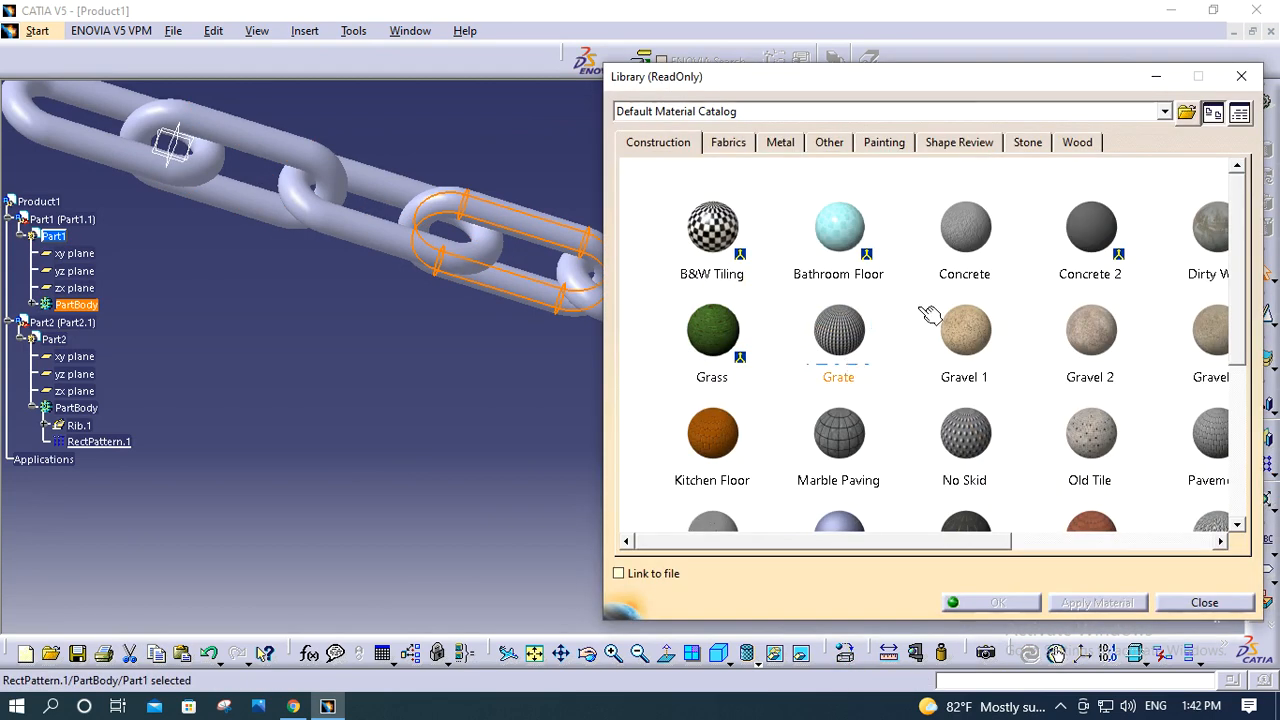
- Show the Metal materials in the library and move its window aside so the chain is visible
{"action": "left_click", "coordinate": [782, 145]}
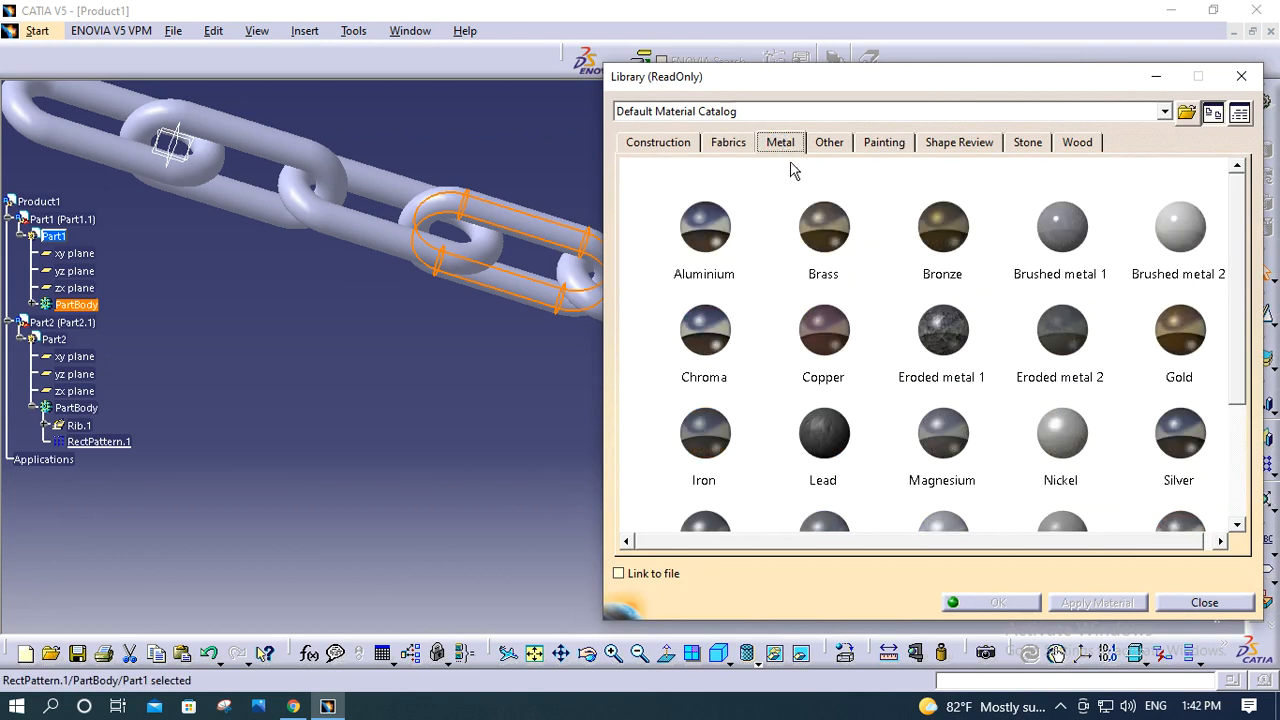
{"action": "middle_click_drag", "start_coordinate": [408, 363], "coordinate": [408, 363]}
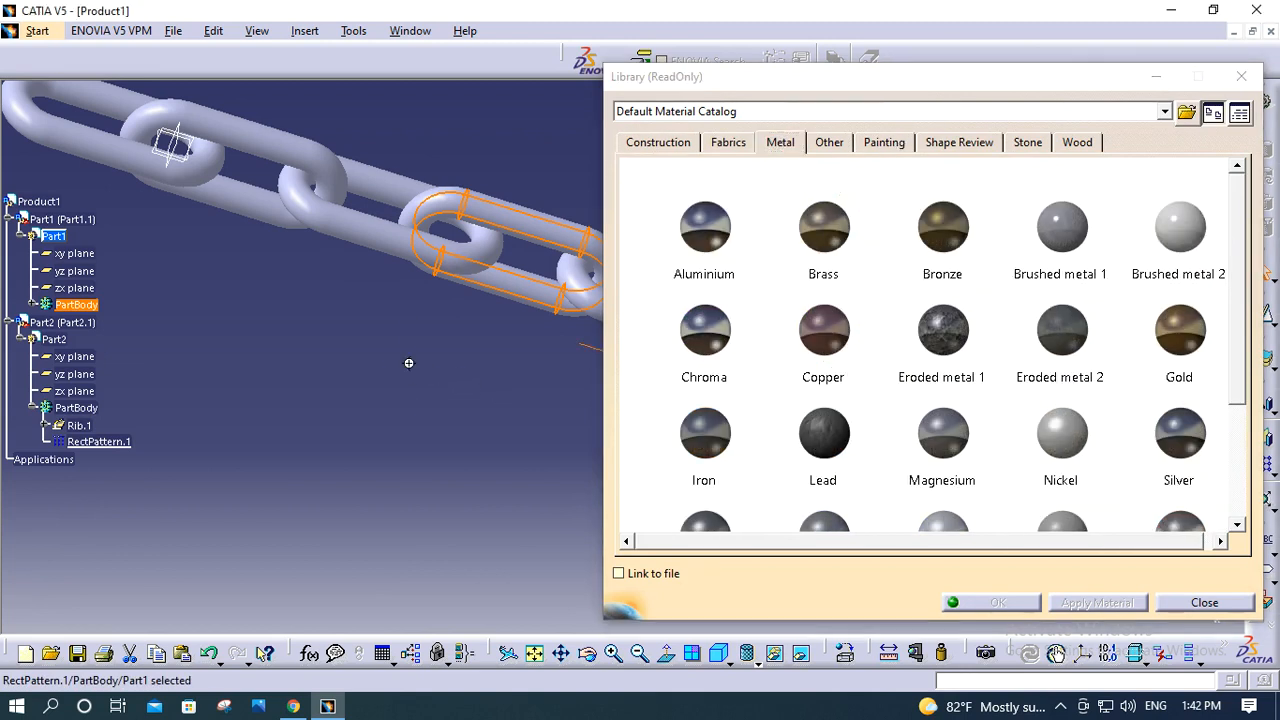
{"action": "middle_click_drag", "start_coordinate": [380, 422], "coordinate": [359, 438]}
{"action": "middle_click_drag", "start_coordinate": [411, 403], "coordinate": [79, 308]}
{"action": "middle_click_drag", "start_coordinate": [410, 378], "coordinate": [551, 262]}
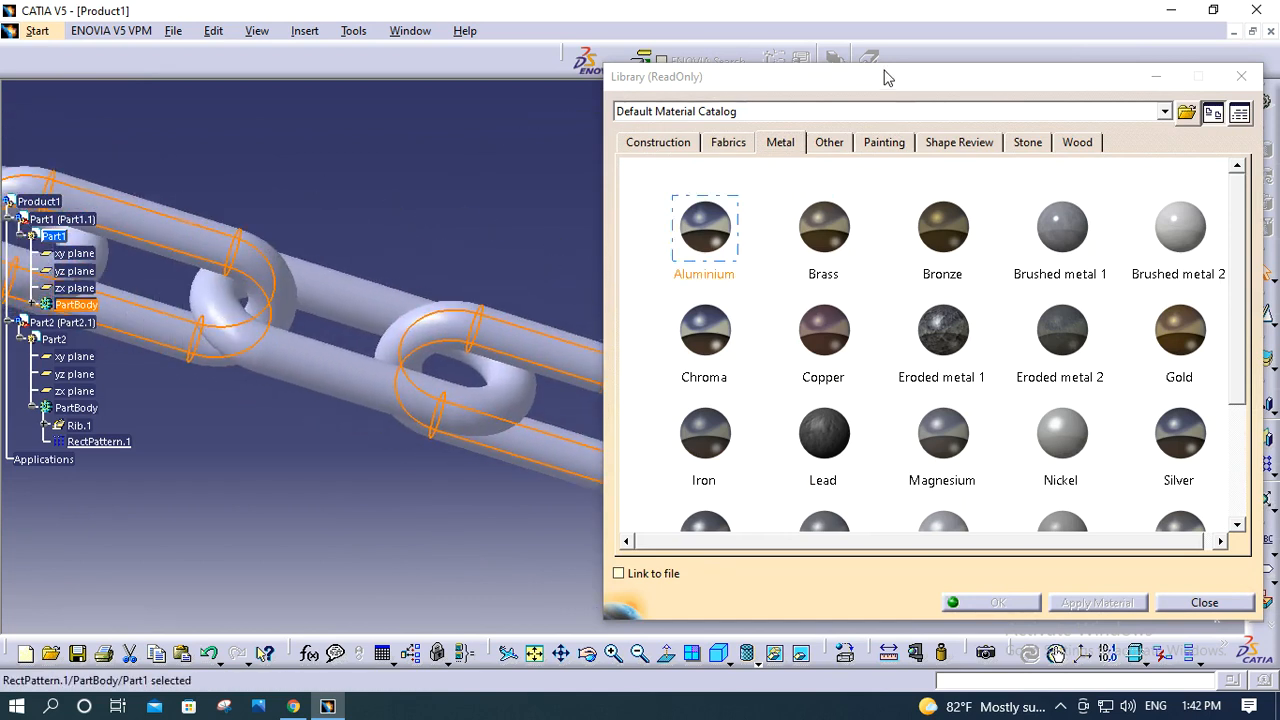
{"action": "left_click_drag", "start_coordinate": [884, 83], "coordinate": [1037, 80]}
{"action": "middle_click_drag", "start_coordinate": [639, 271], "coordinate": [640, 362]}
{"action": "middle_click_drag", "start_coordinate": [612, 471], "coordinate": [702, 517]}
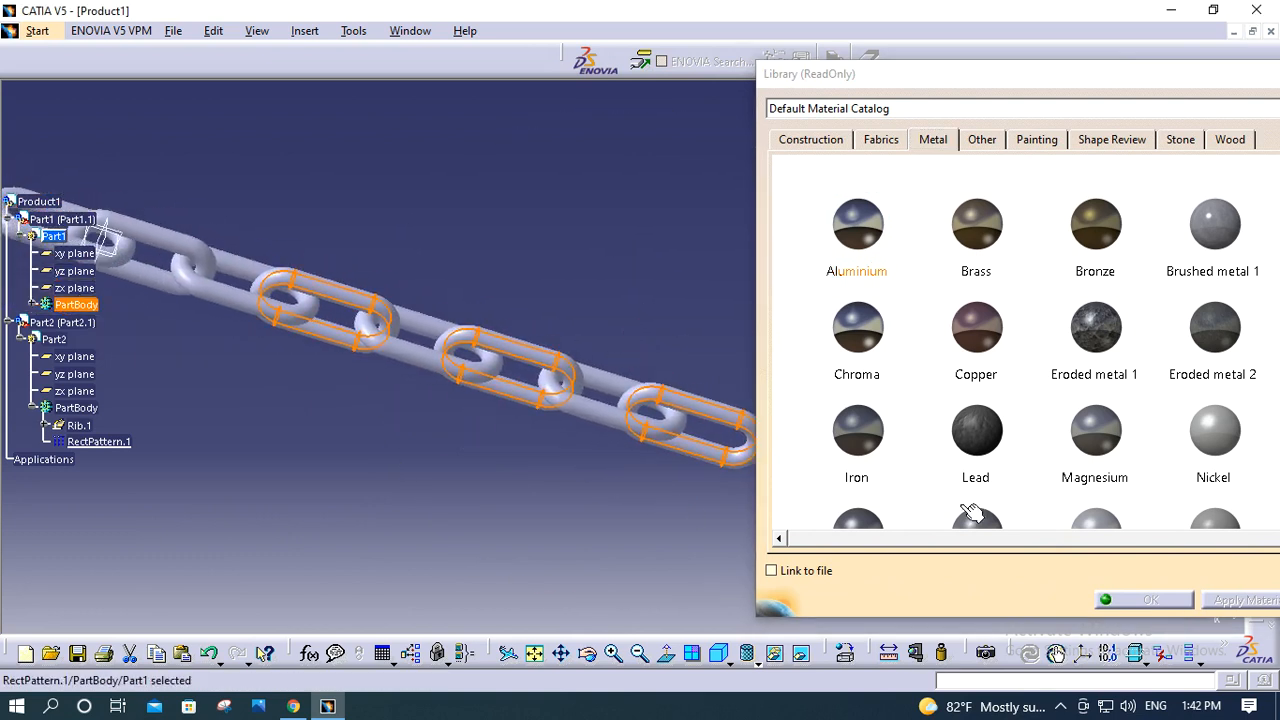
- Look through the metals and apply Aluminium to Part1's links
{"action": "scroll", "coordinate": [1005, 468], "scroll_direction": "down", "scroll_amount": 5}
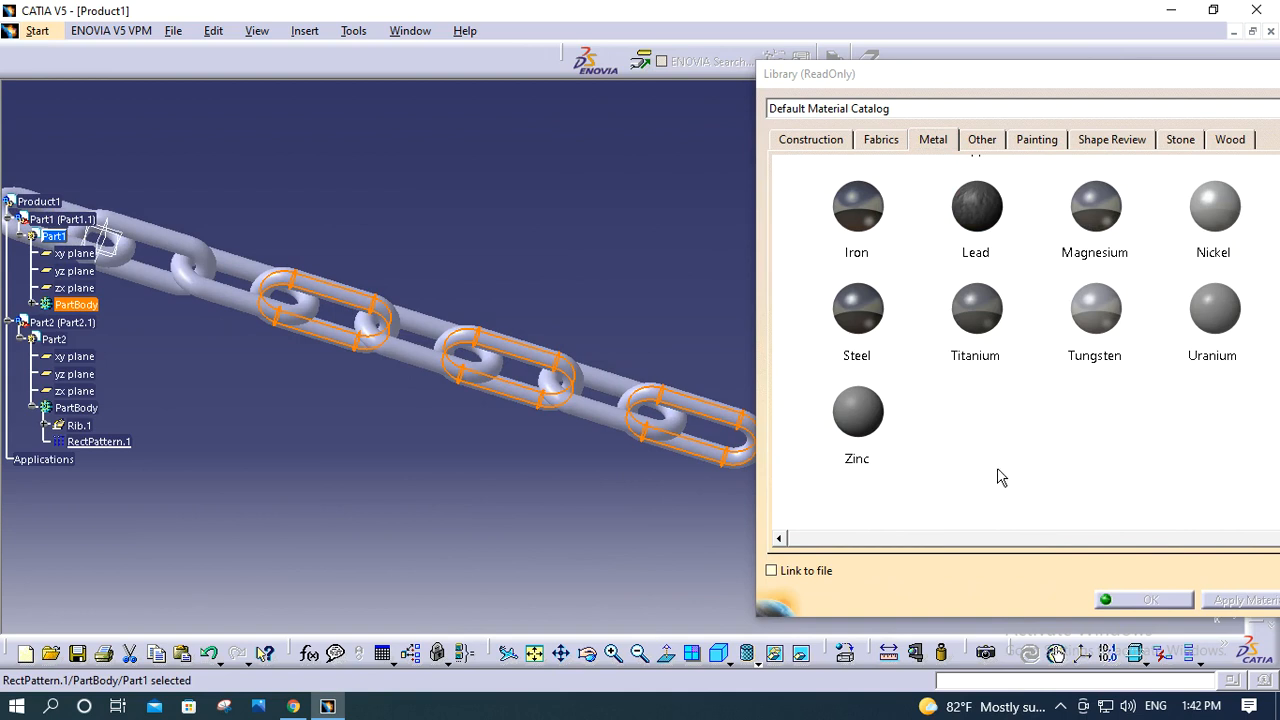
{"action": "scroll", "coordinate": [1001, 477], "scroll_direction": "up", "scroll_amount": 4}
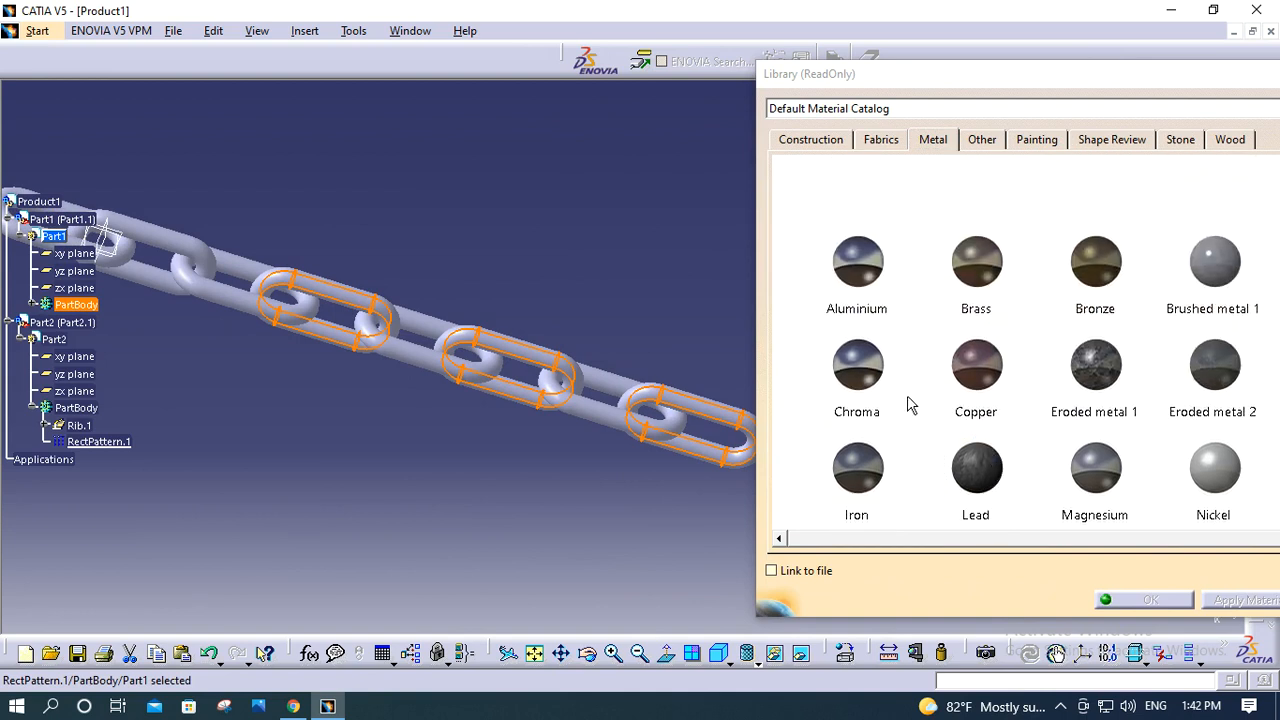
{"action": "left_click", "coordinate": [847, 260]}
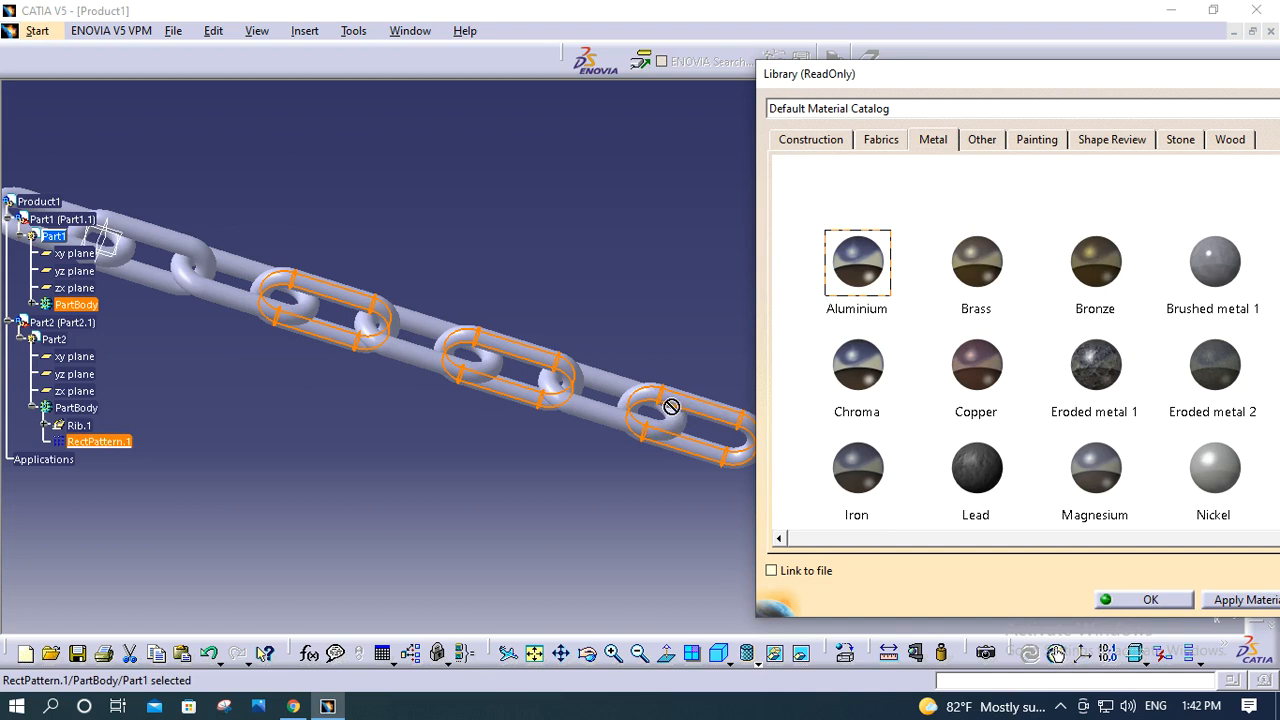
{"action": "left_click_drag", "start_coordinate": [672, 405], "coordinate": [681, 410]}
{"action": "left_click", "coordinate": [1226, 603]}
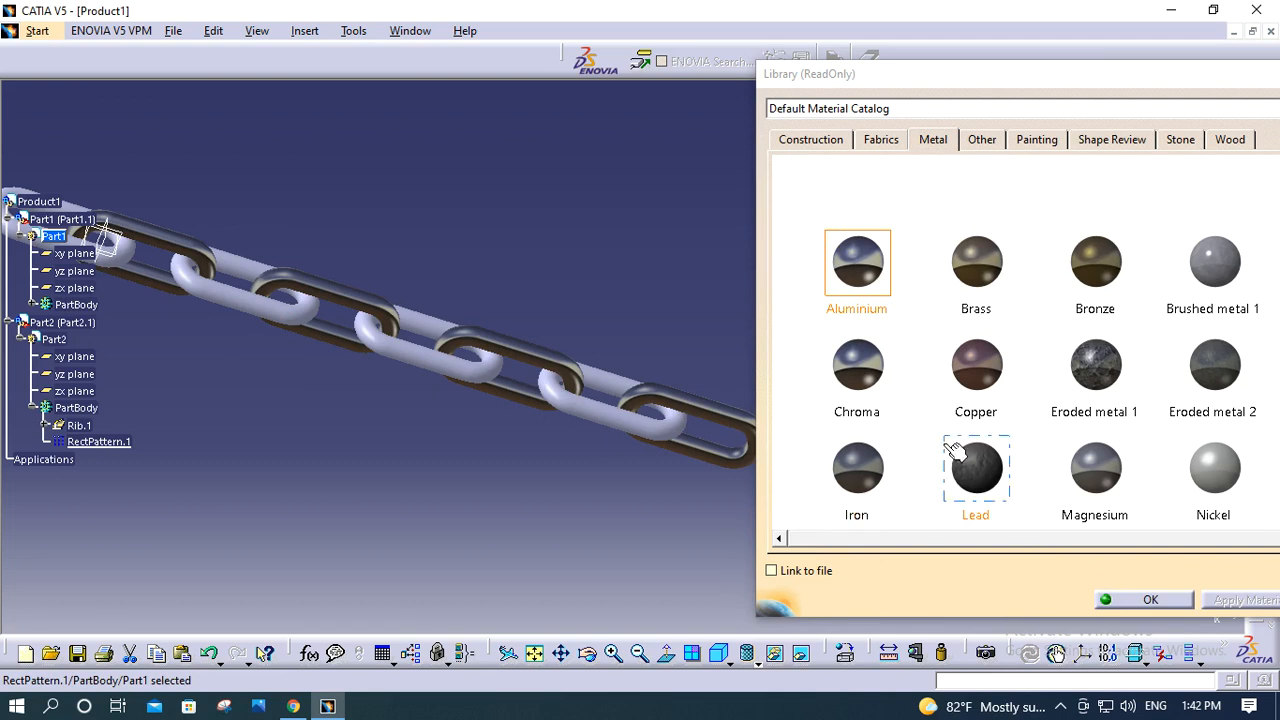
- Try to apply Magnesium to Part2's links
{"action": "middle_click_drag", "start_coordinate": [599, 451], "coordinate": [715, 165], "text": "ctrl"}
{"action": "middle_click_drag", "start_coordinate": [659, 329], "coordinate": [594, 407]}
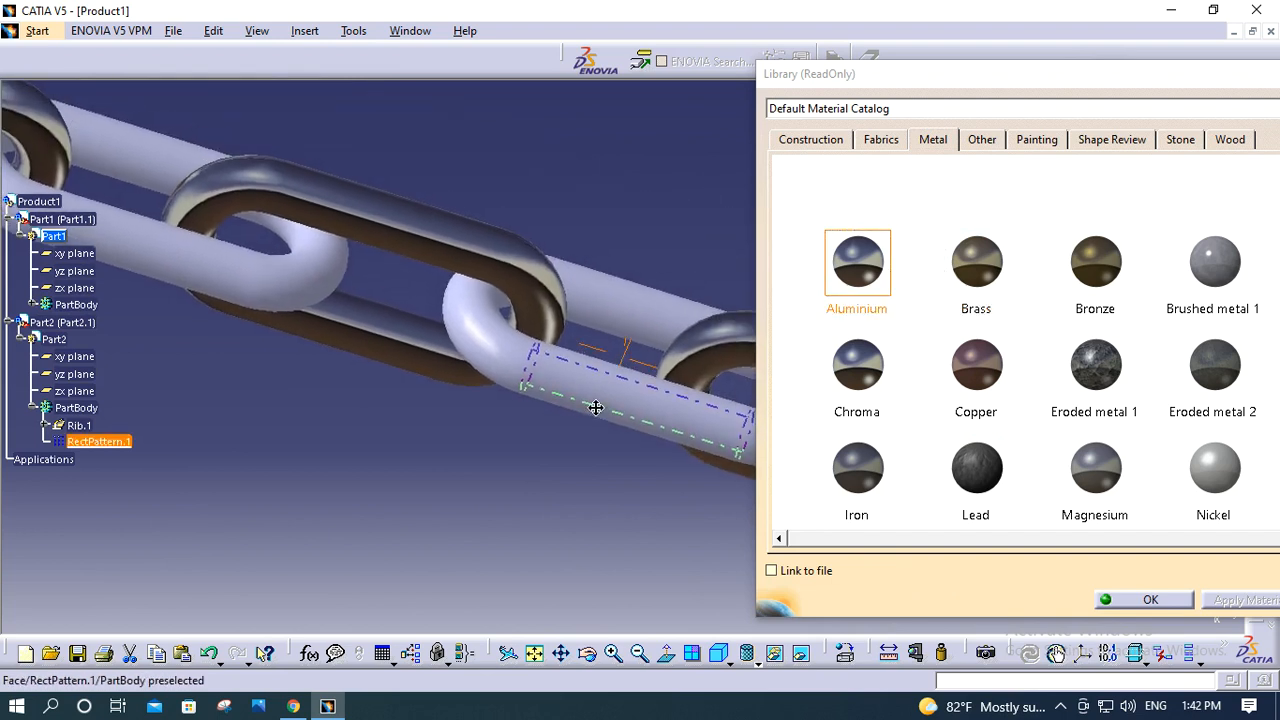
{"action": "left_click", "coordinate": [1105, 478]}
{"action": "left_click_drag", "start_coordinate": [1095, 470], "coordinate": [628, 401]}
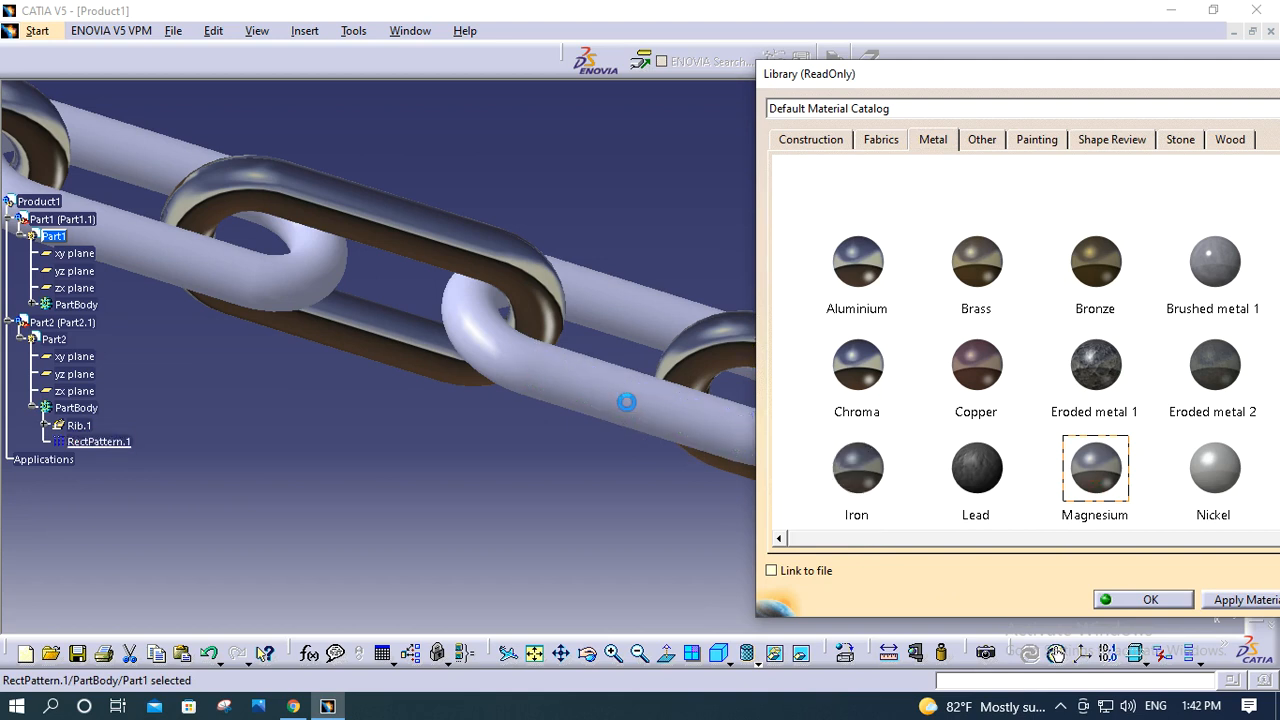
{"action": "left_click", "coordinate": [1237, 600]}
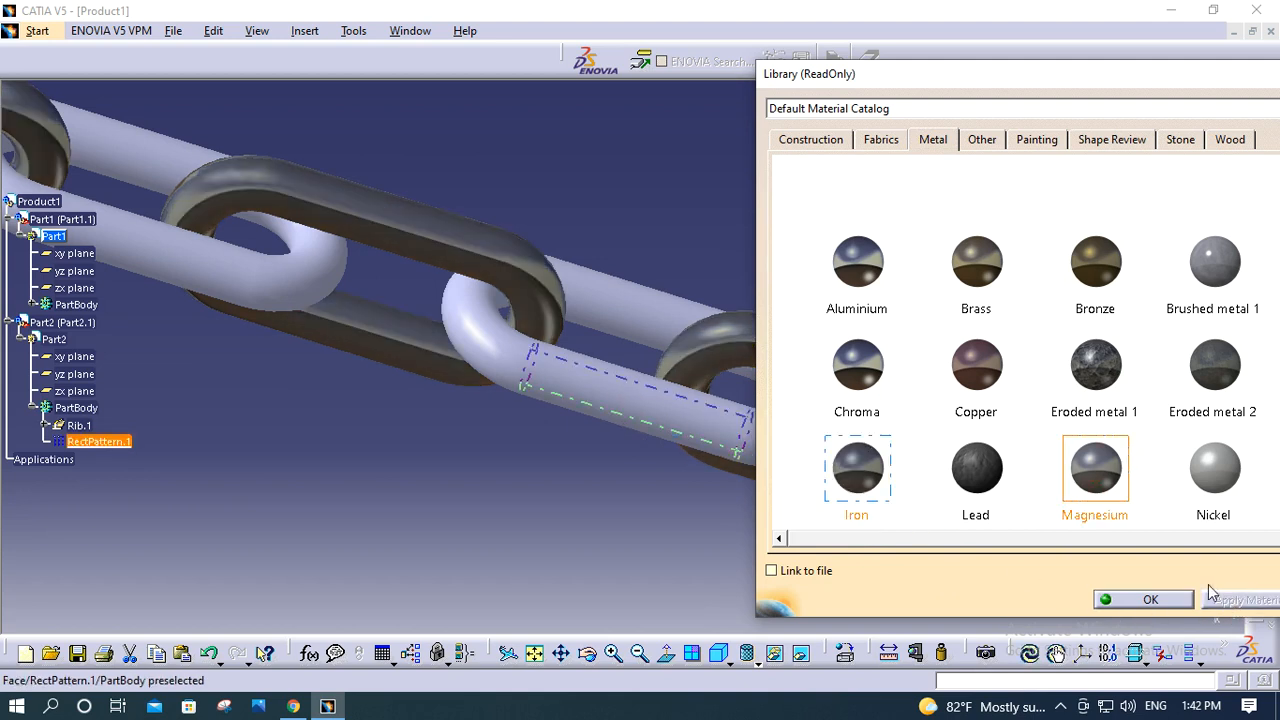
- Set the material of Part1's links back to Aluminium
{"action": "left_click_drag", "start_coordinate": [875, 268], "coordinate": [466, 250]}
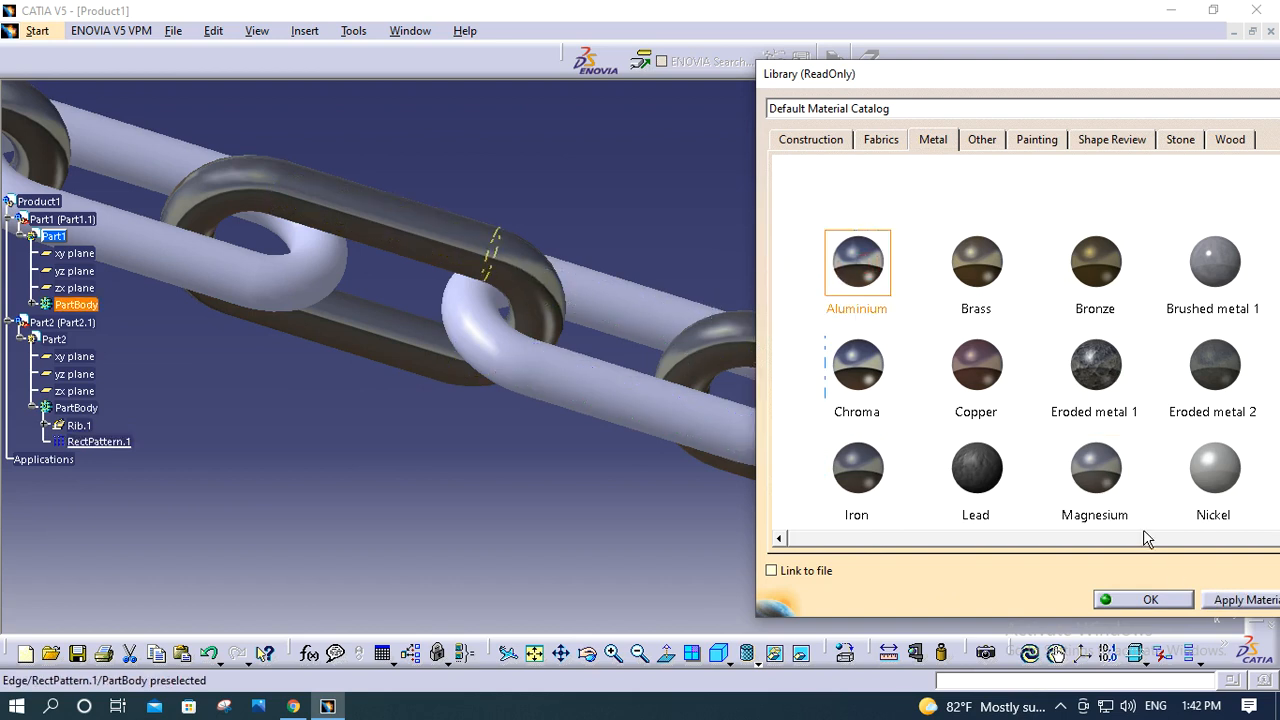
{"action": "left_click", "coordinate": [1229, 600]}
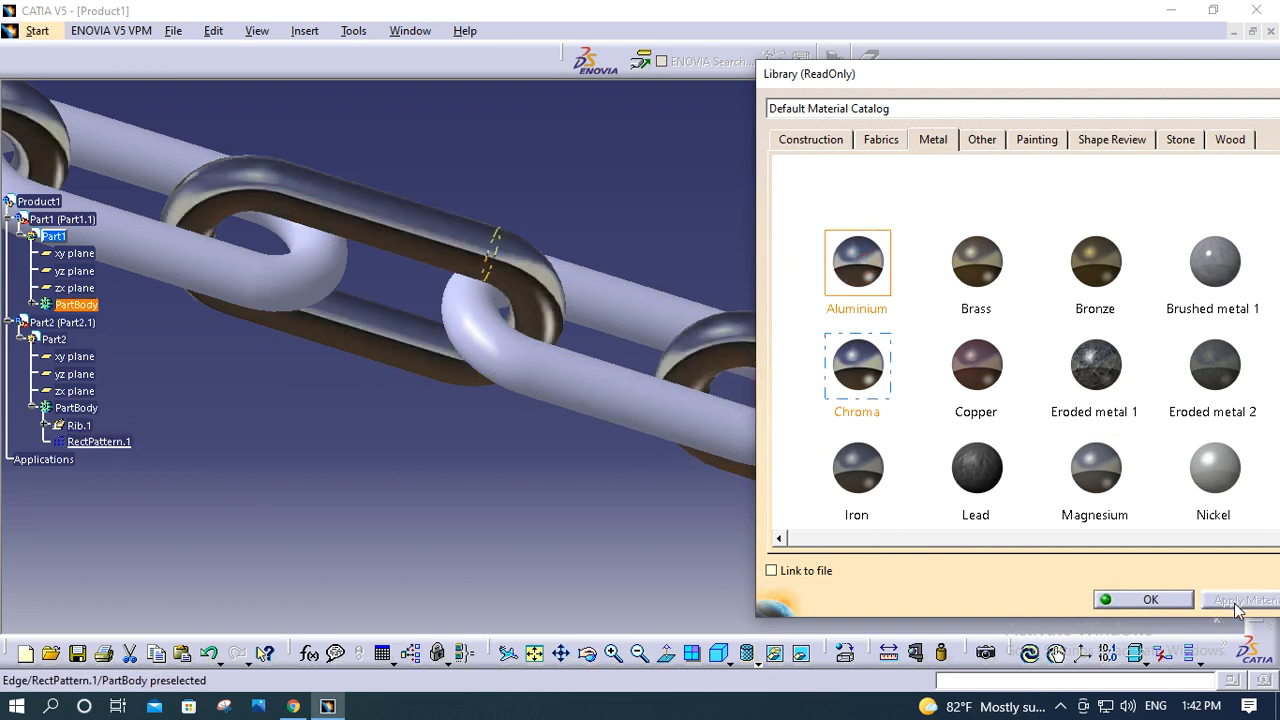
- Confirm Part1's material, activate the Part2 component in the assembly and show the Metal materials for it
{"action": "left_click", "coordinate": [1149, 601]}
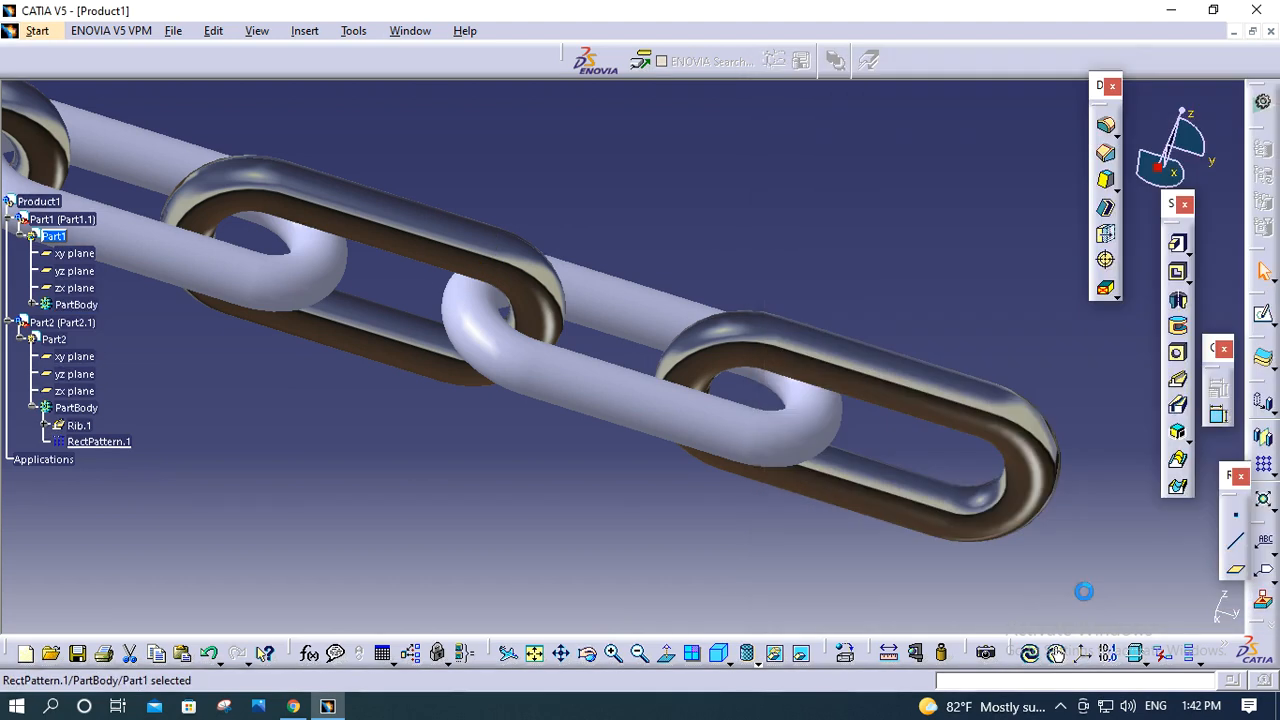
{"action": "double_click", "coordinate": [62, 322]}
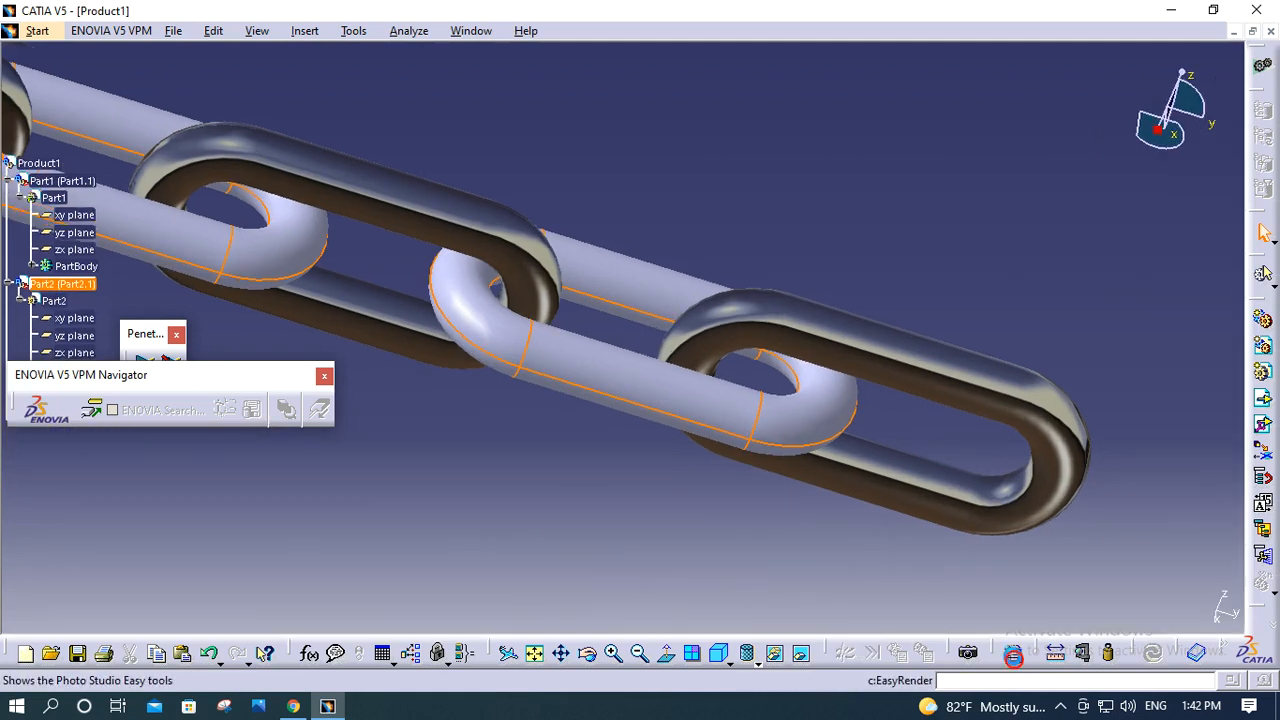
{"action": "left_click", "coordinate": [1011, 653]}
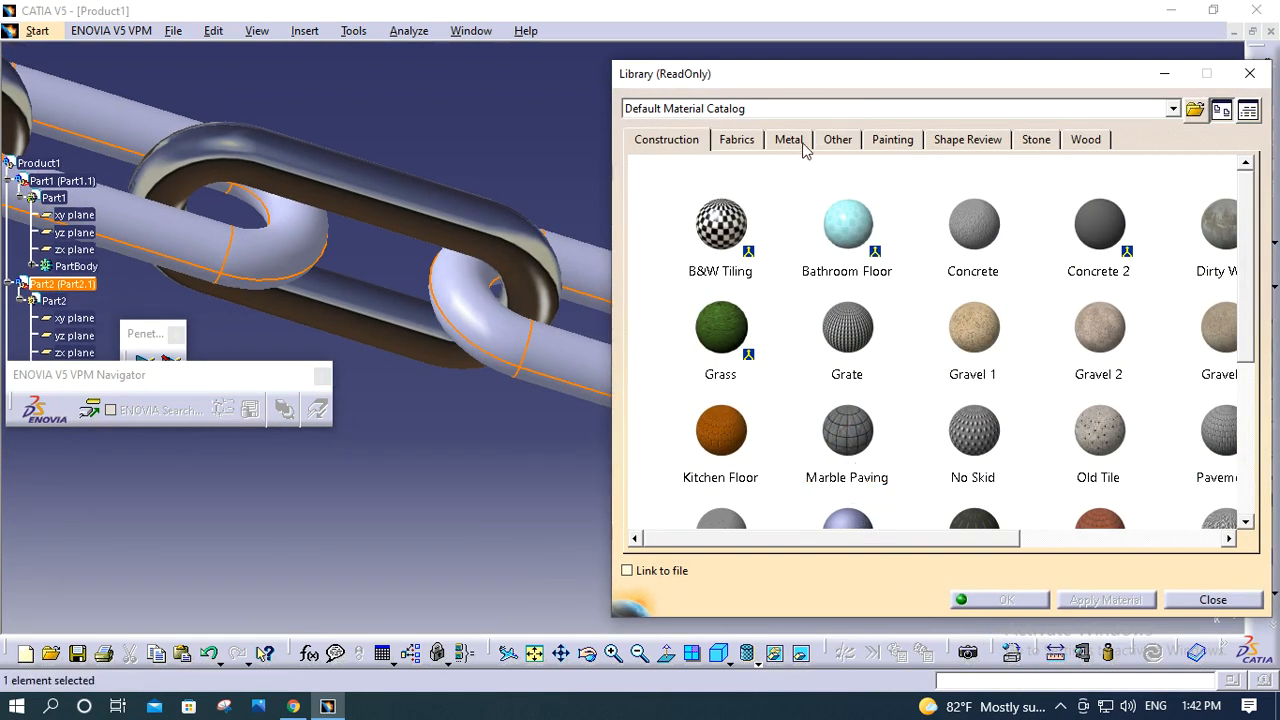
{"action": "left_click", "coordinate": [788, 141]}
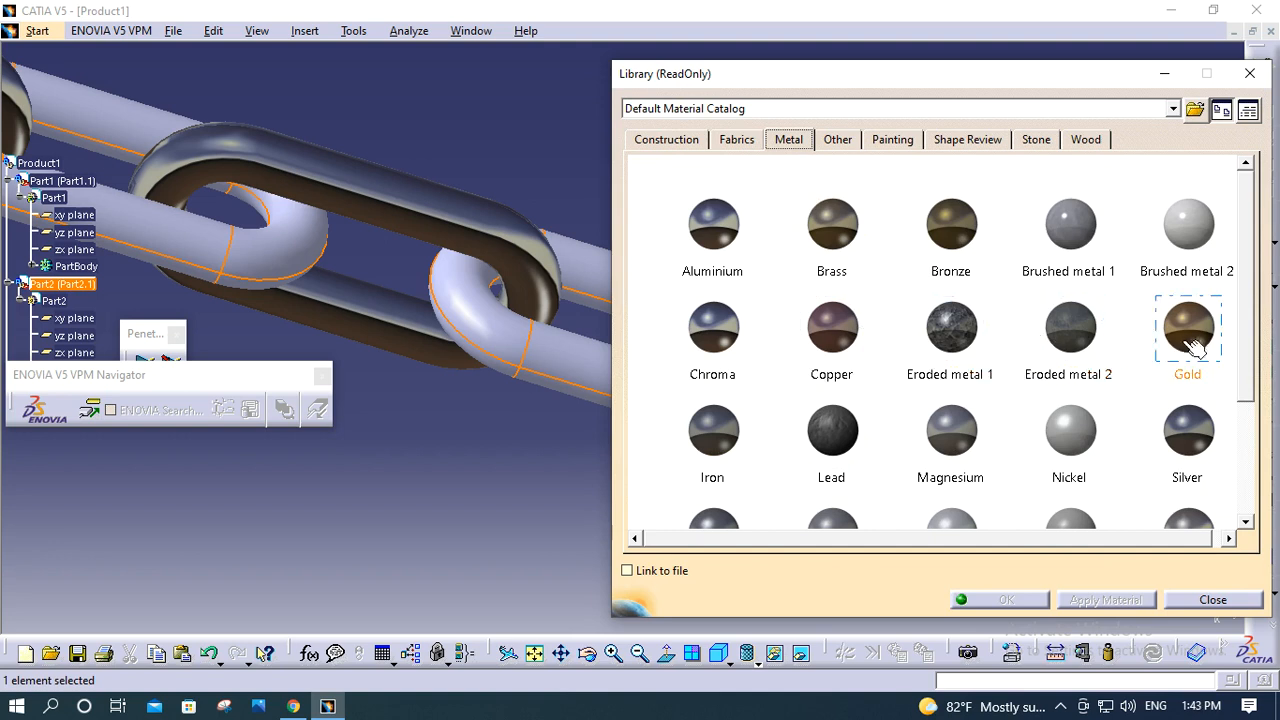
- Apply the Gold material to Part2's links and close the material library
{"action": "left_click_drag", "start_coordinate": [1188, 338], "coordinate": [568, 372]}
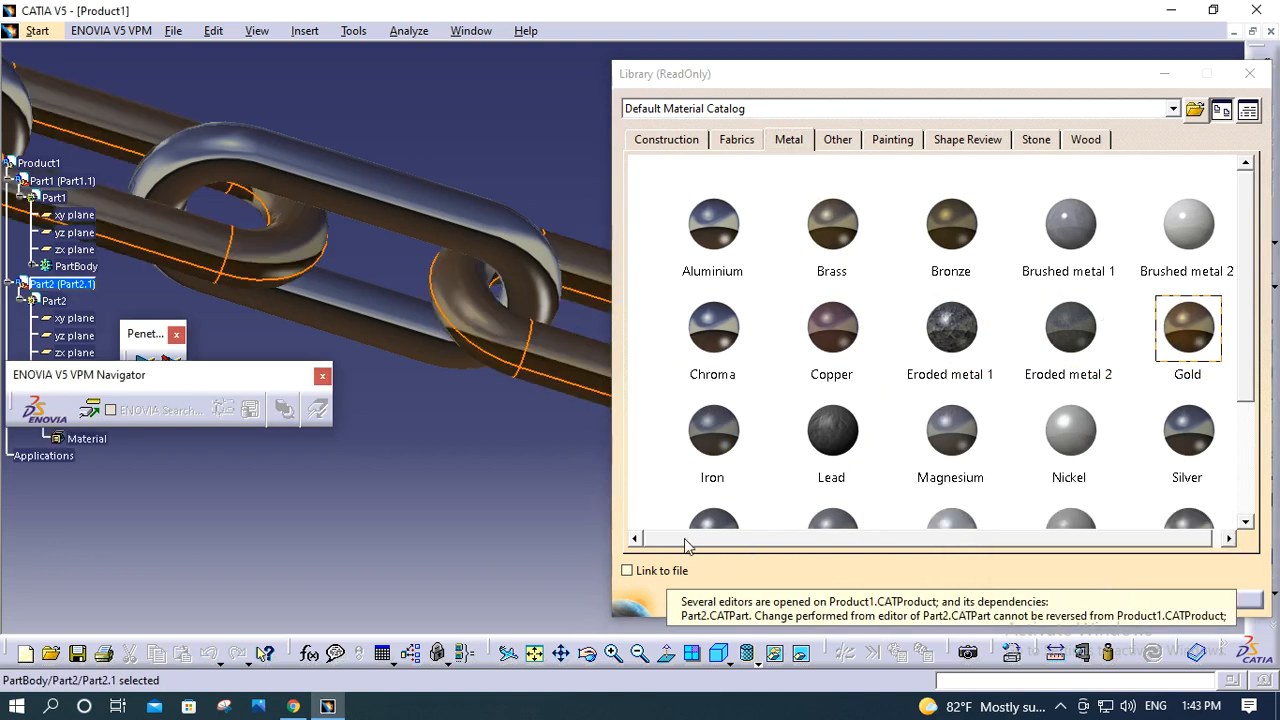
{"action": "middle_click_drag", "start_coordinate": [566, 508], "coordinate": [520, 585]}
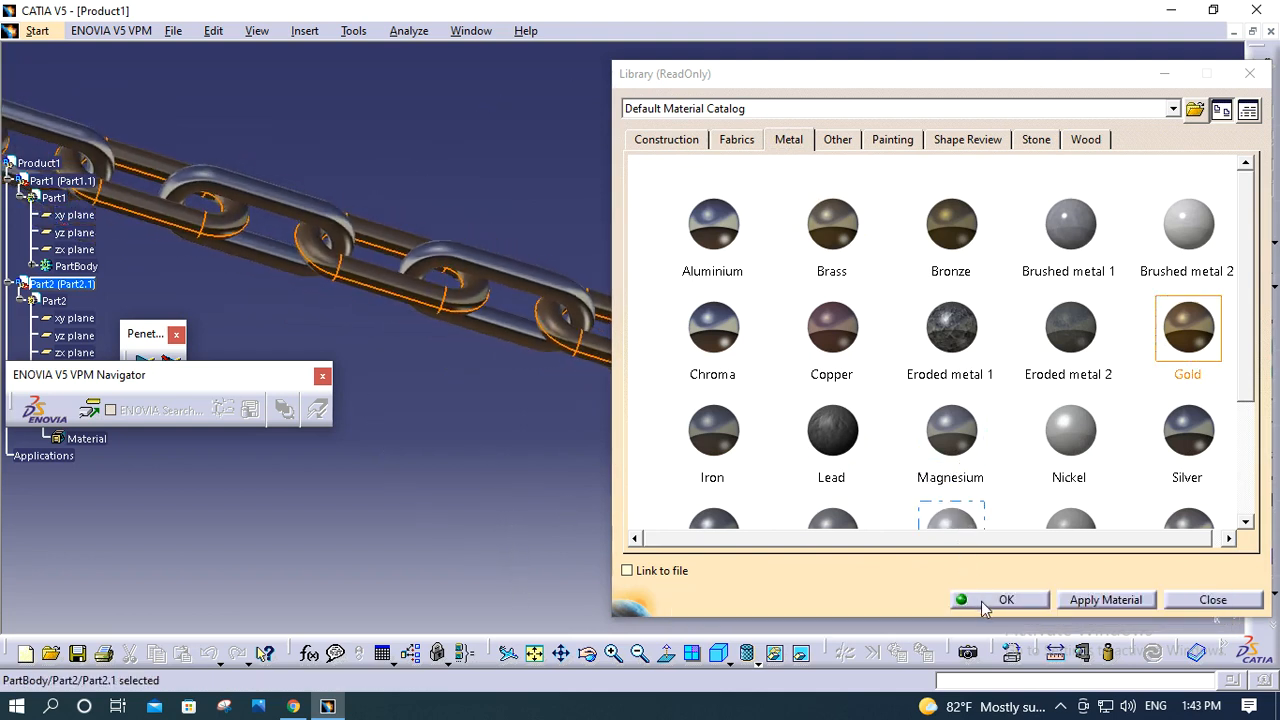
{"action": "left_click", "coordinate": [983, 603]}
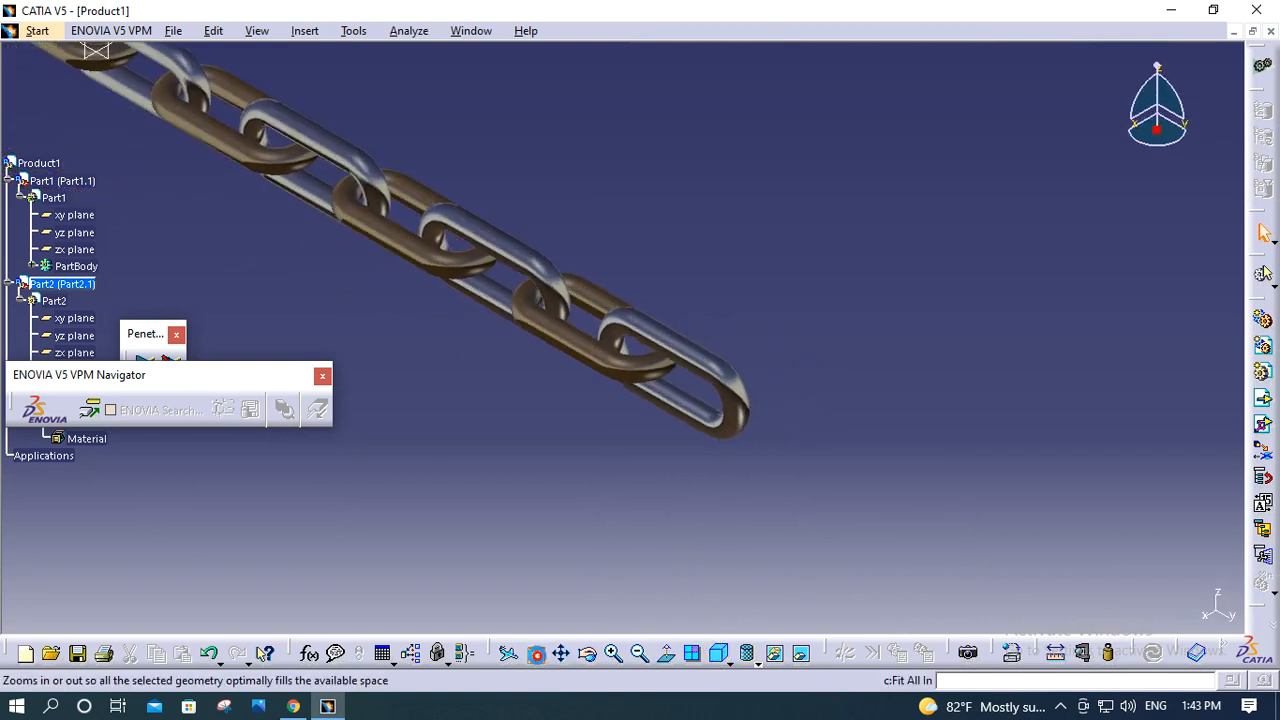
- Examine the finished chain as a whole, from several angles and close up, to check both link materials
{"action": "left_click", "coordinate": [537, 656]}
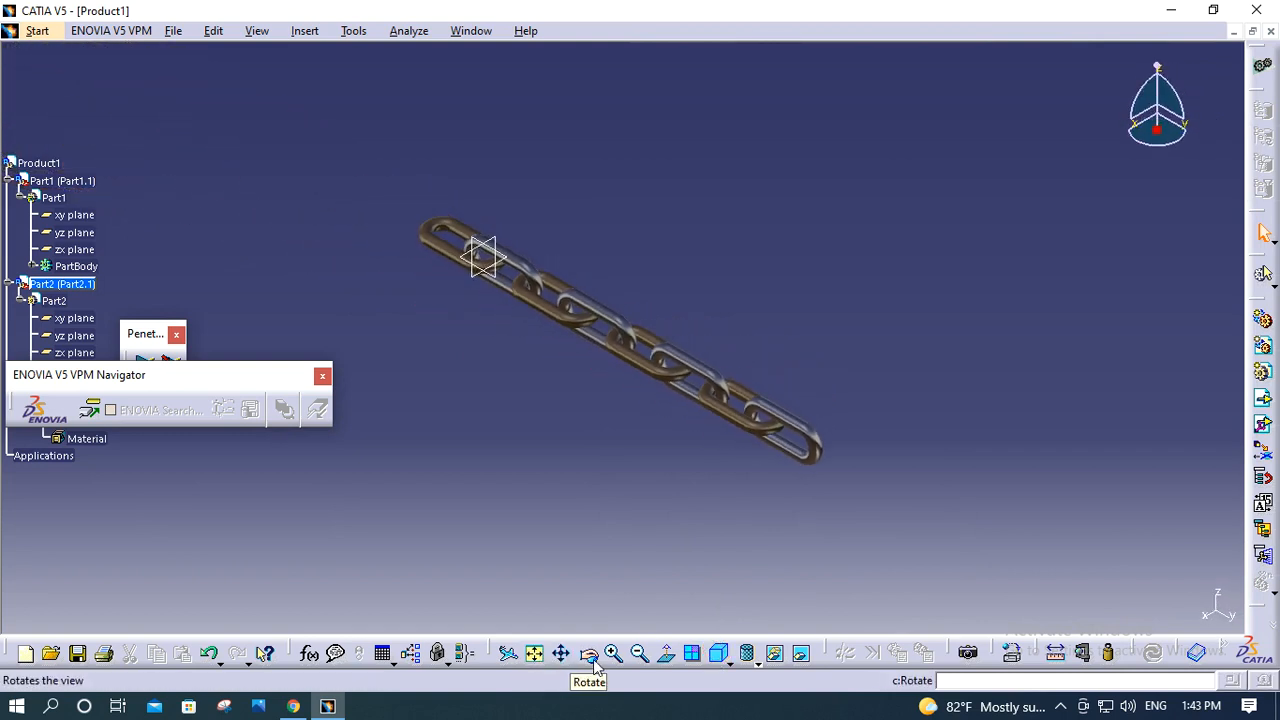
{"action": "left_click_drag", "start_coordinate": [726, 465], "coordinate": [678, 410]}
{"action": "left_click_drag", "start_coordinate": [697, 333], "coordinate": [766, 371]}
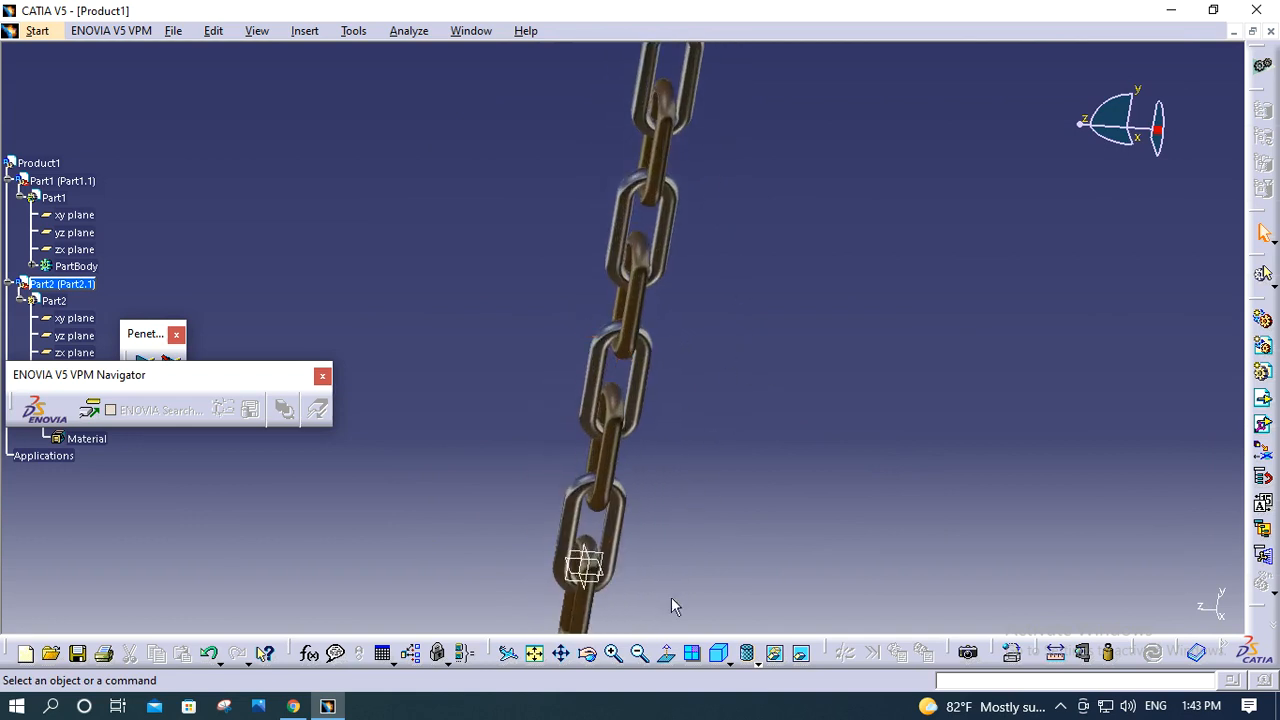
{"action": "left_click", "coordinate": [666, 653]}
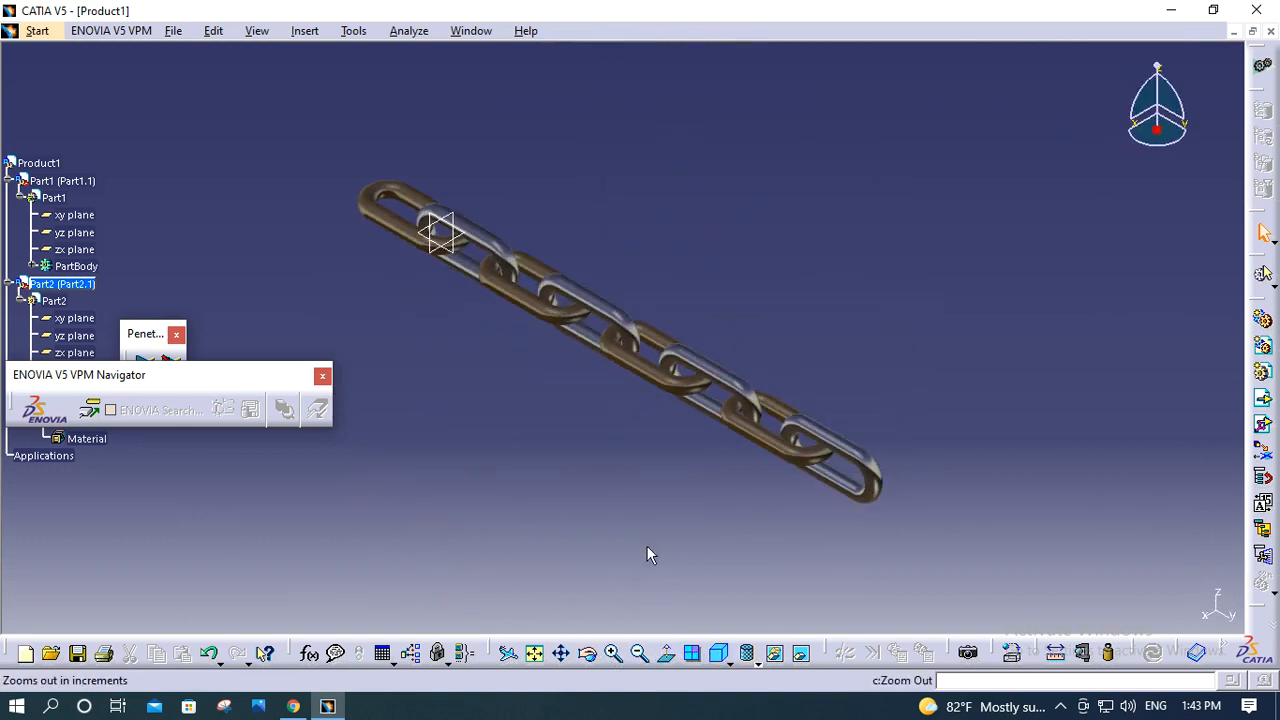
{"action": "left_click_drag", "start_coordinate": [666, 473], "coordinate": [706, 432]}
{"action": "middle_click_drag", "start_coordinate": [722, 462], "coordinate": [708, 354]}
{"action": "scroll", "coordinate": [601, 470], "scroll_direction": "up", "scroll_amount": 3}
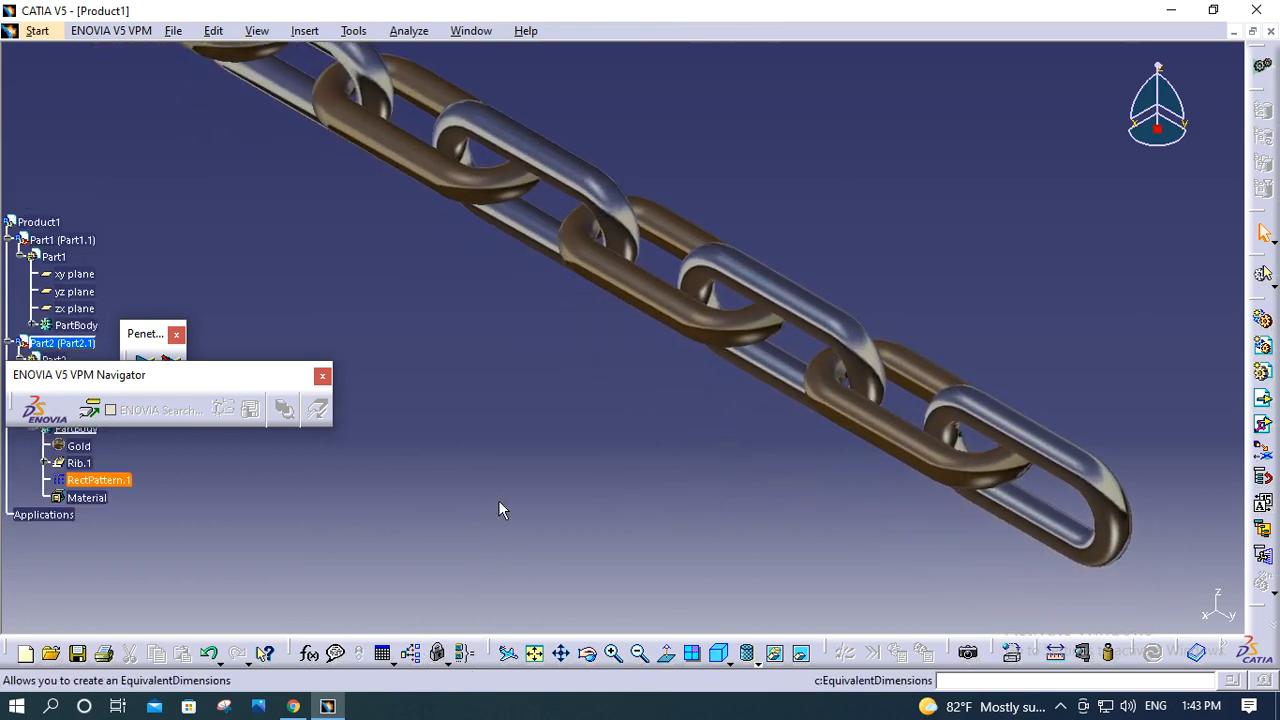